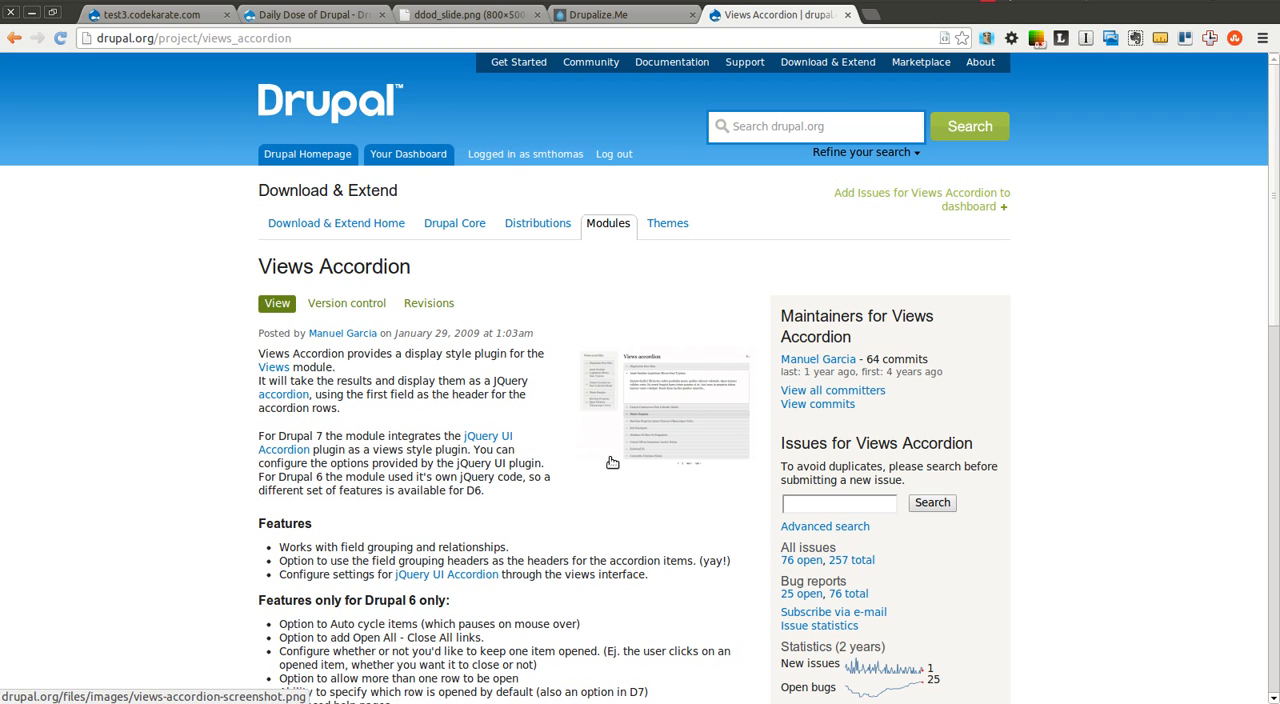
View the Views Accordion example screenshot, the Drupalize.Me site, the sponsor slide and the Daily Dose of Drupal page
{"action": "left_click", "coordinate": [676, 422]}
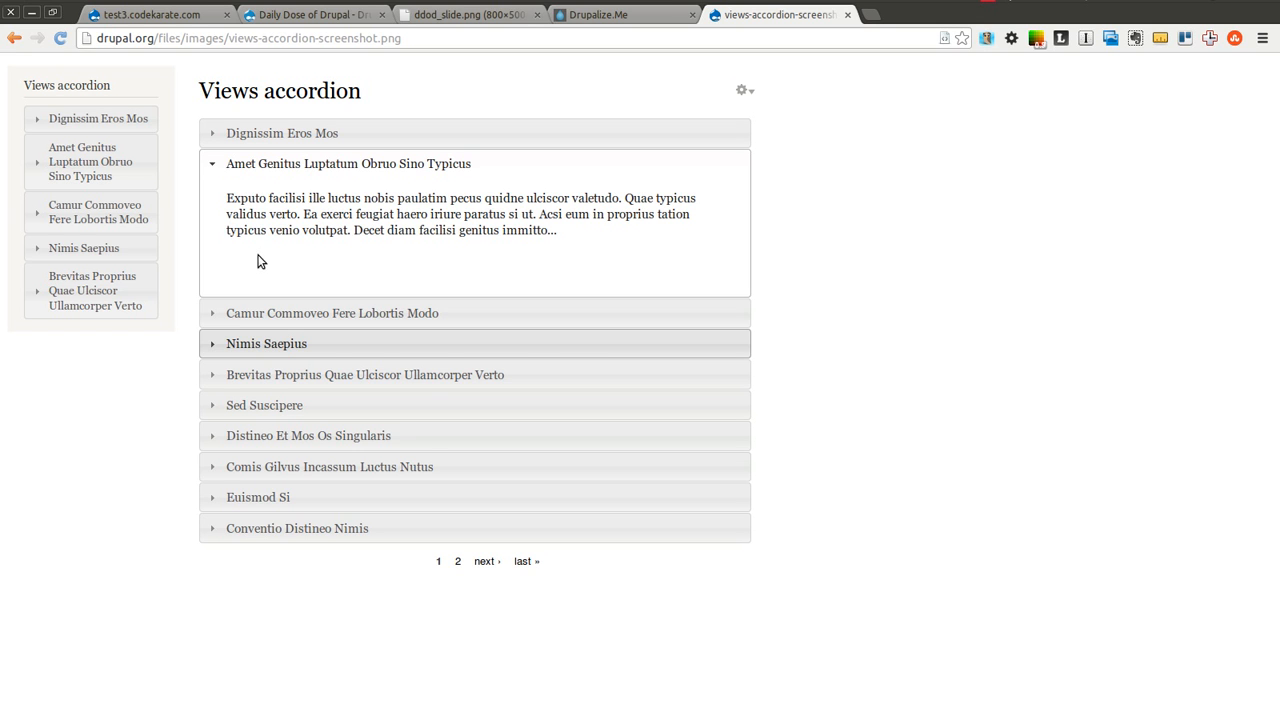
{"action": "left_click", "coordinate": [582, 14]}
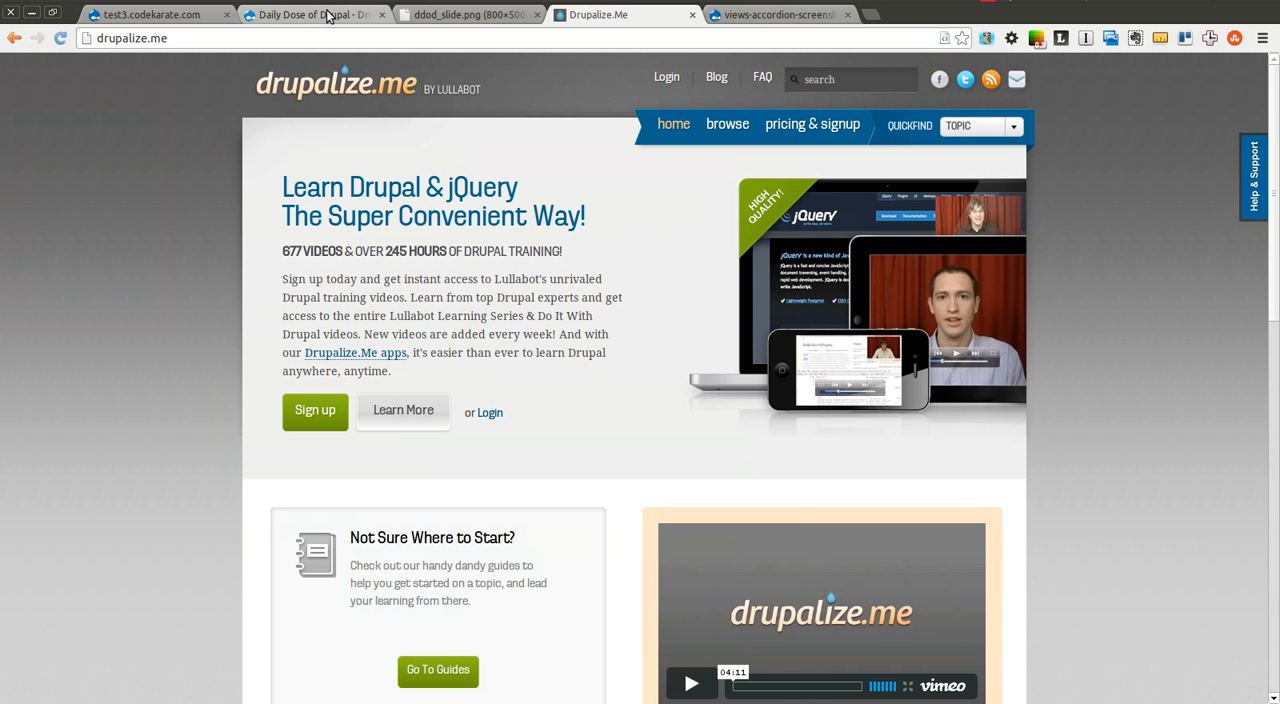
{"action": "left_click", "coordinate": [415, 18]}
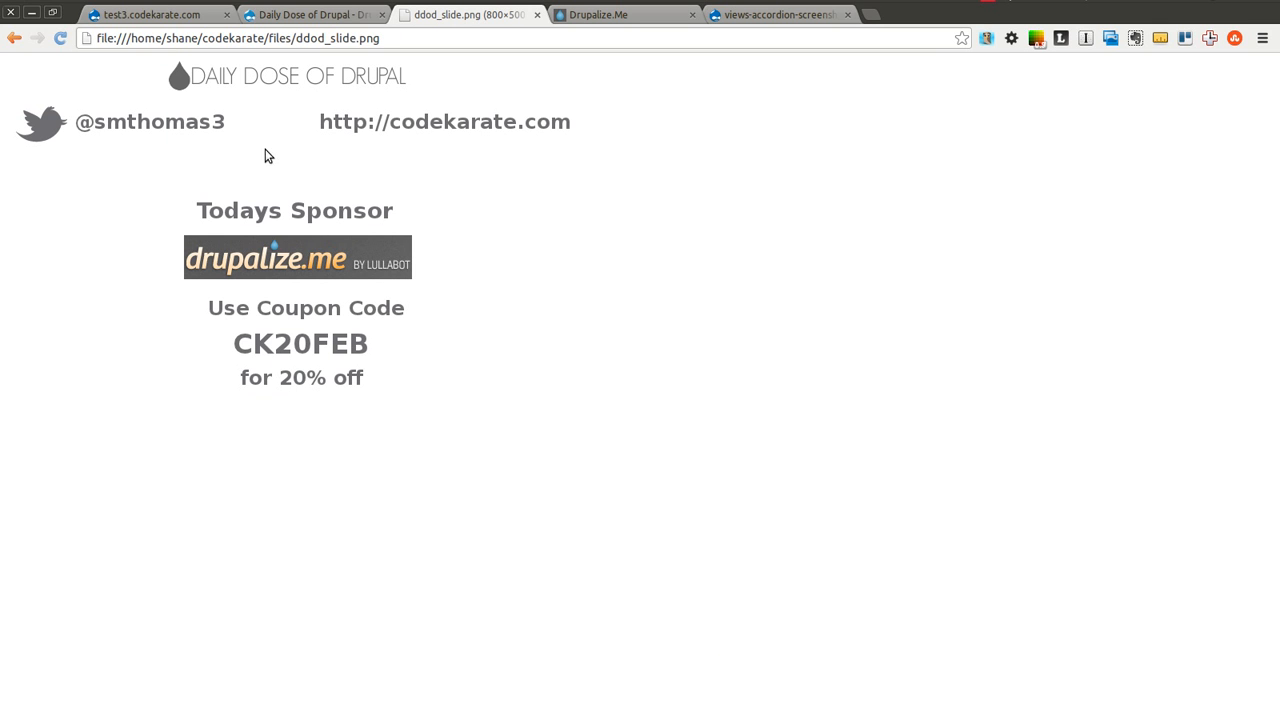
{"action": "left_click", "coordinate": [309, 17]}
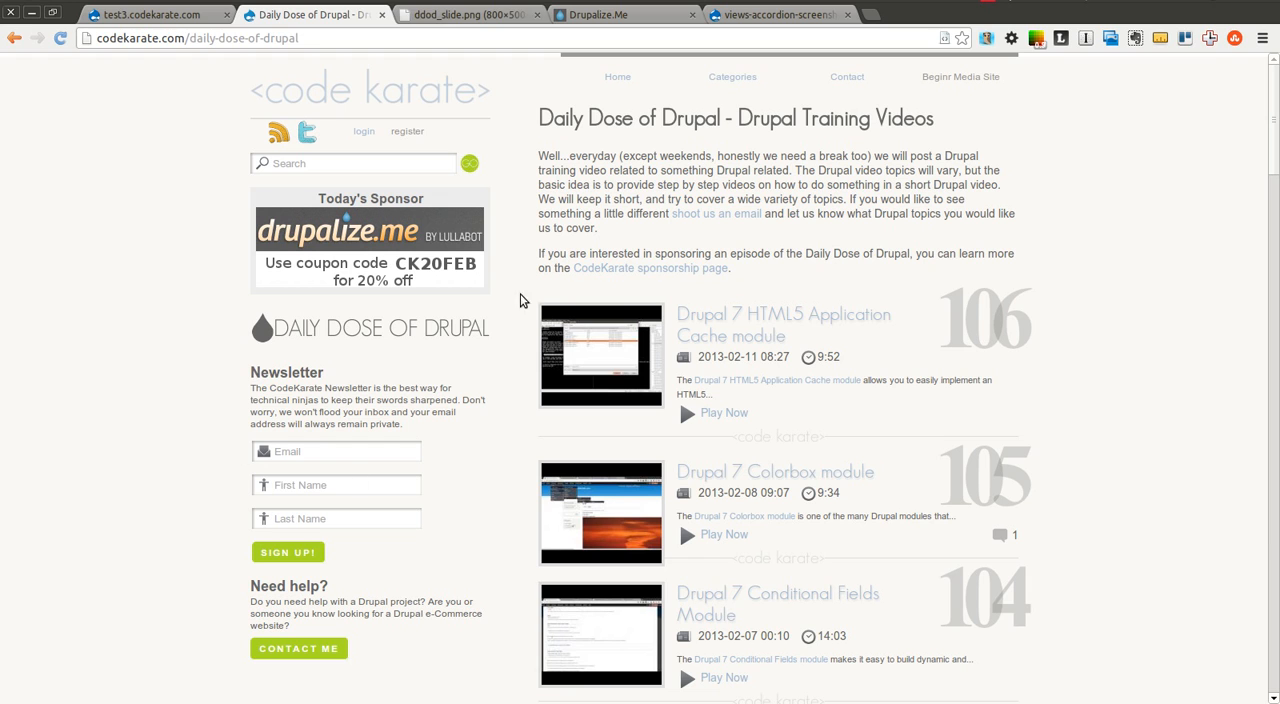
{"action": "left_click", "coordinate": [485, 17]}
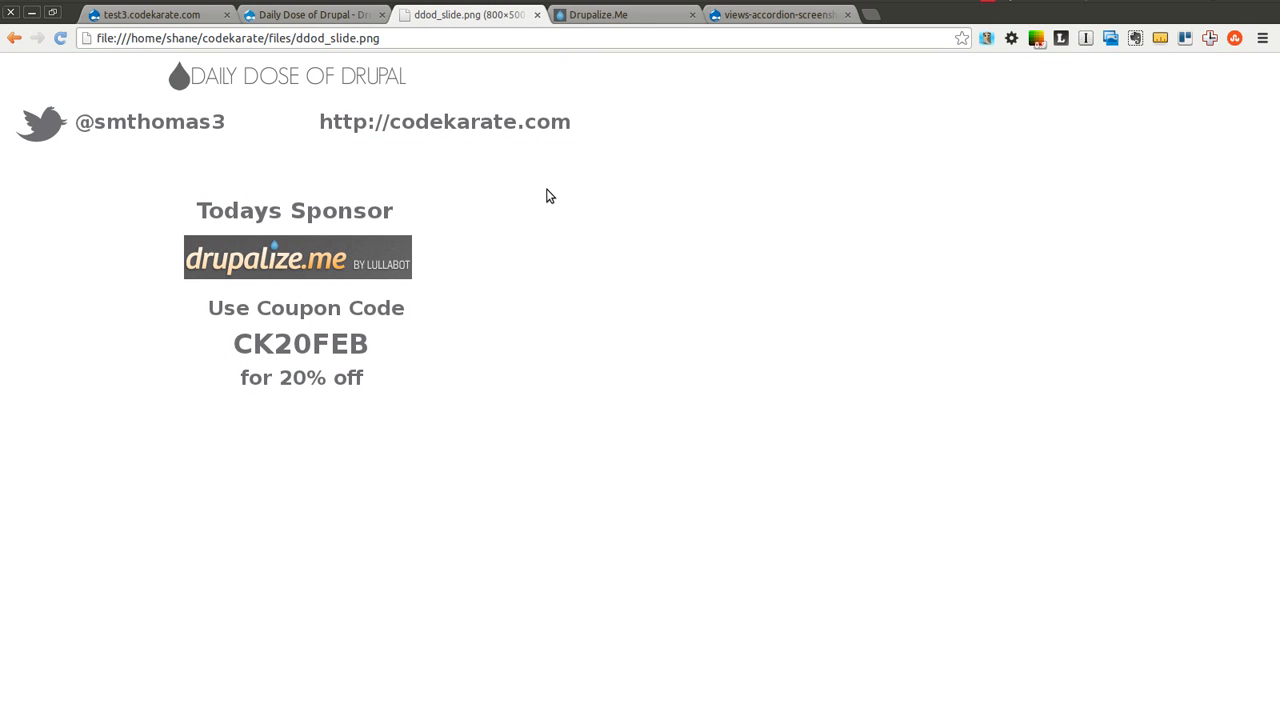
{"action": "left_click", "coordinate": [595, 16]}
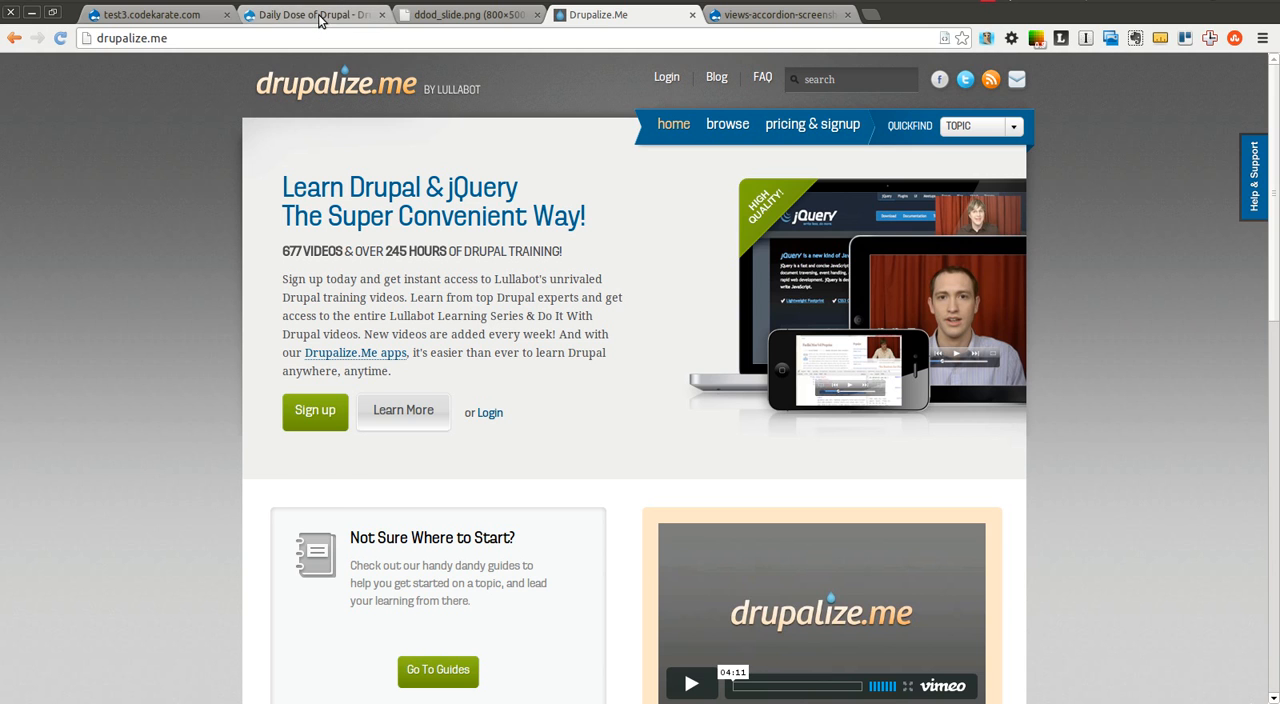
{"action": "left_click", "coordinate": [440, 18]}
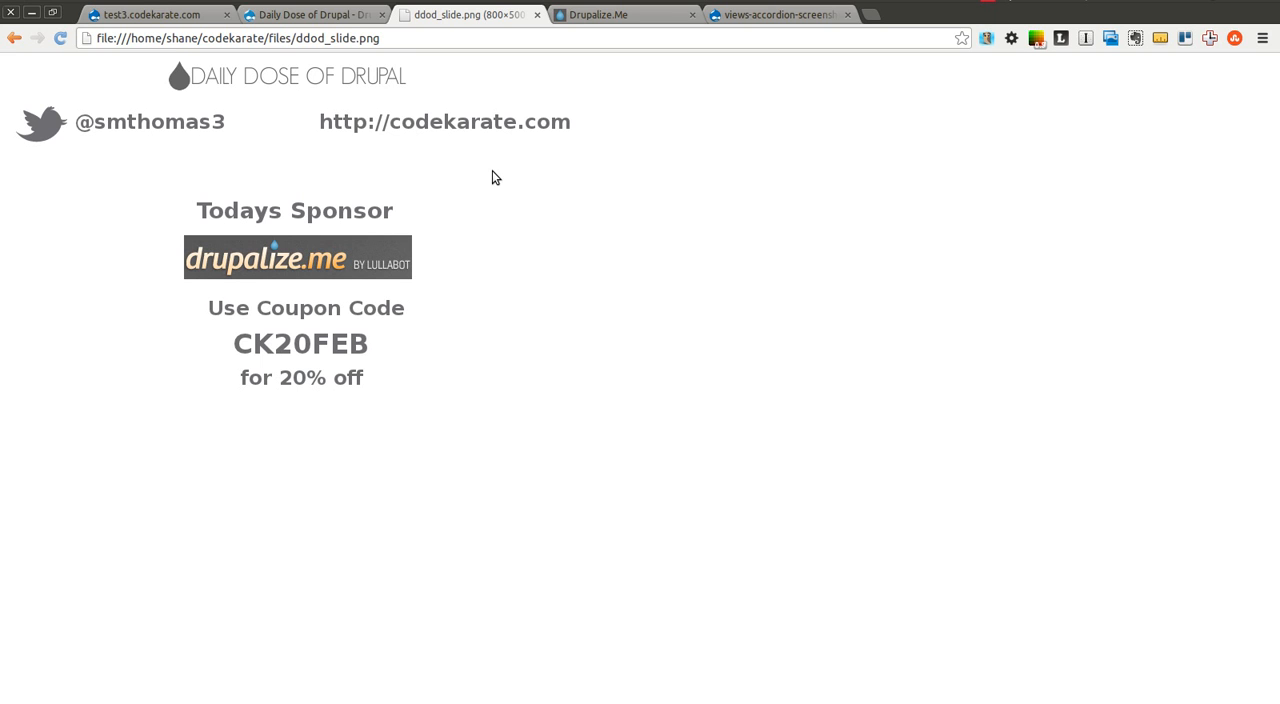
Return to the Views Accordion project page and look over the article list on the test3.codekarate.com home page
{"action": "left_click", "coordinate": [198, 17]}
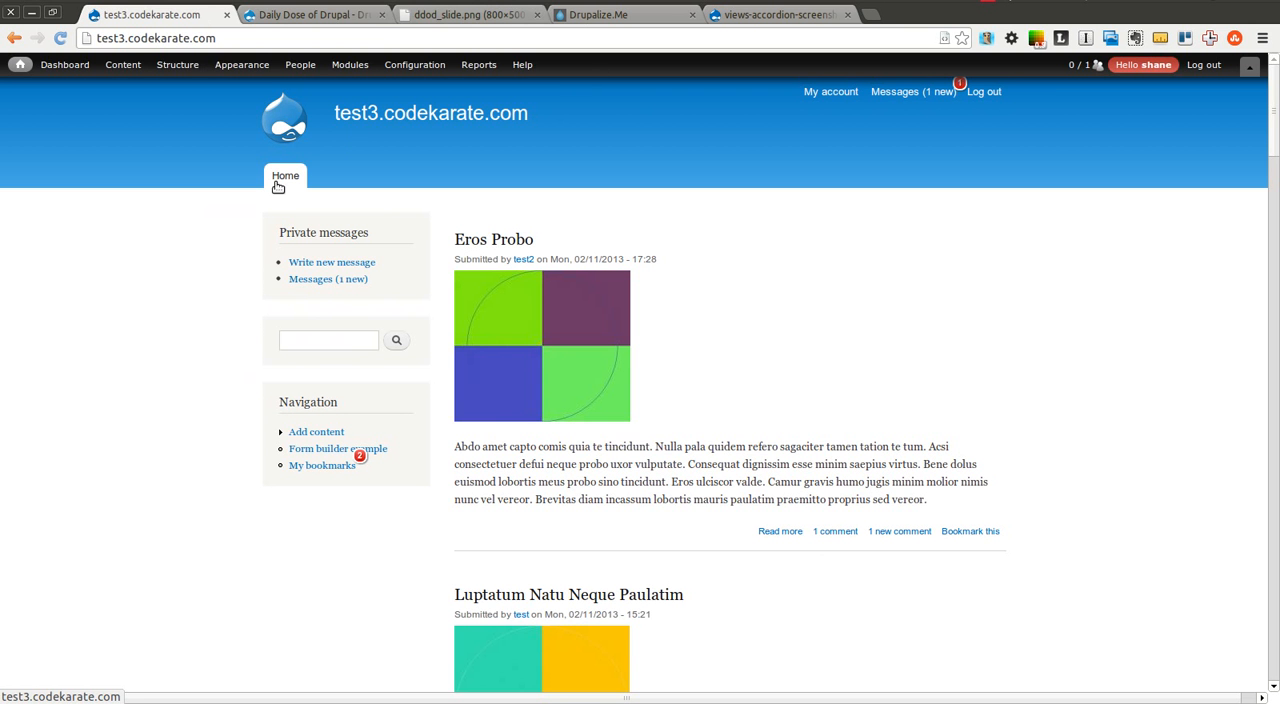
{"action": "left_click", "coordinate": [748, 17]}
{"action": "left_click", "coordinate": [14, 38]}
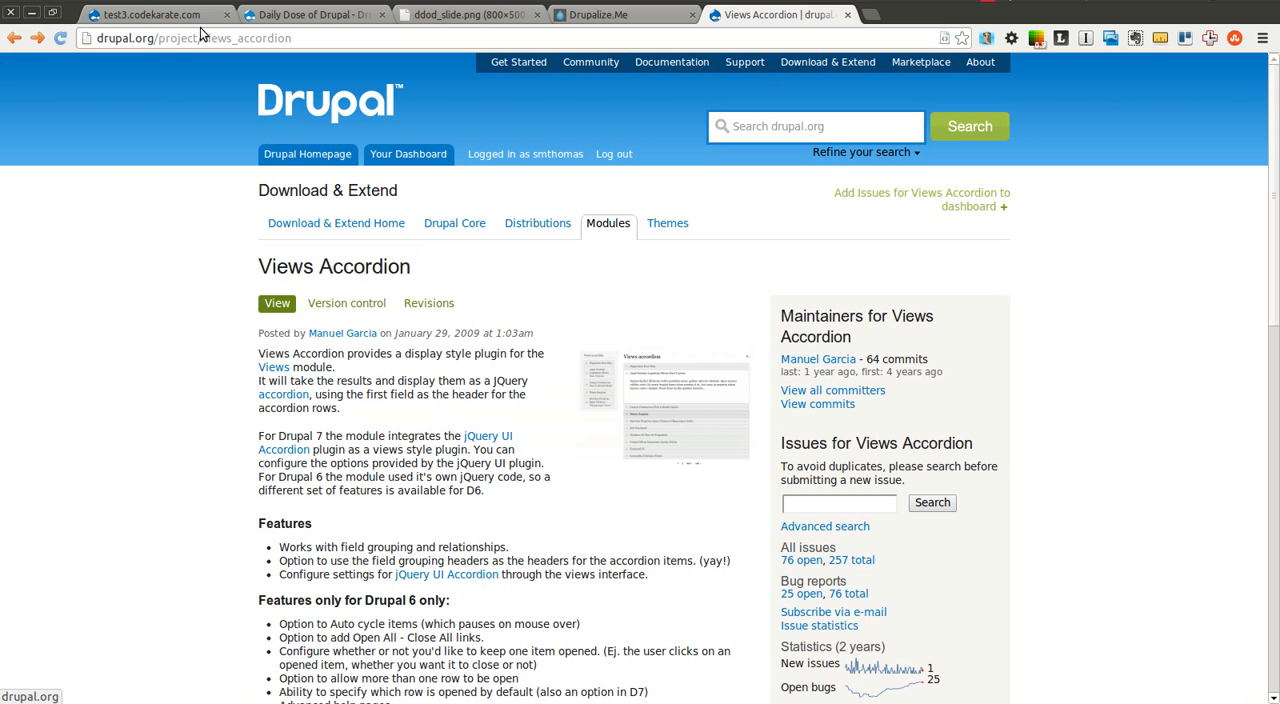
{"action": "left_click", "coordinate": [150, 14]}
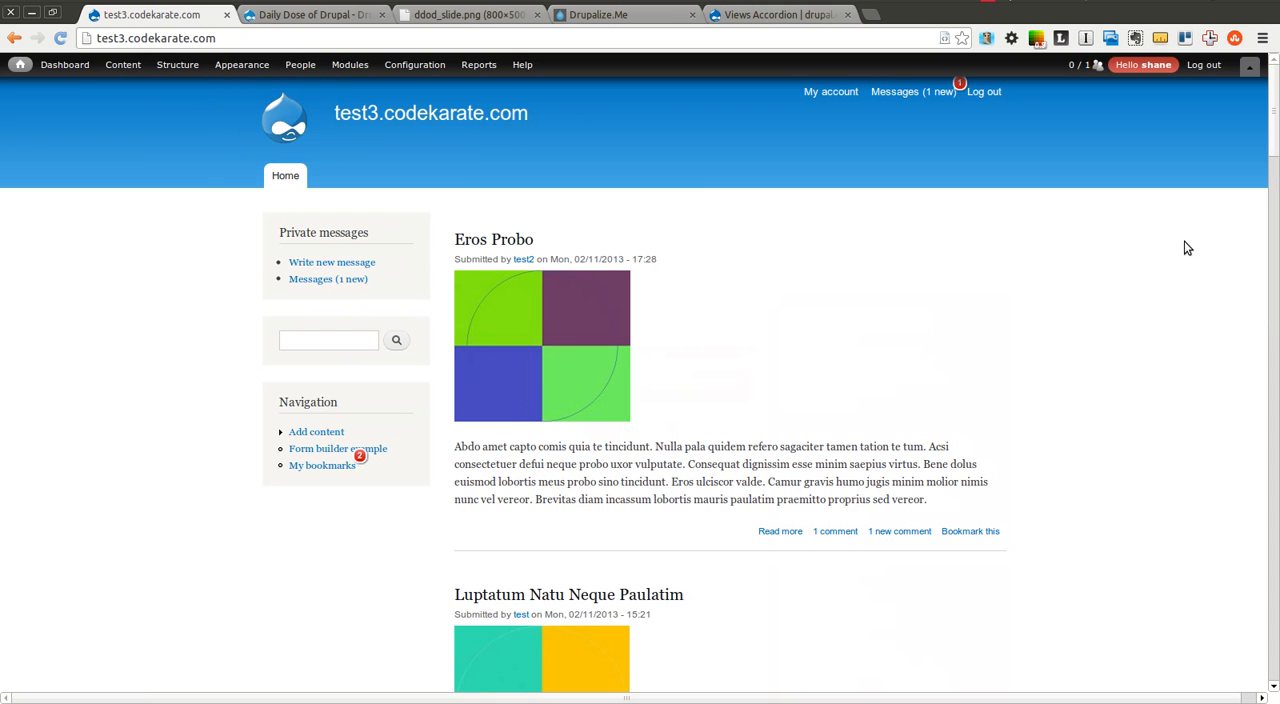
{"action": "left_click_drag", "start_coordinate": [1275, 112], "coordinate": [1275, 367]}
{"action": "left_click", "coordinate": [1214, 667]}
Filter the test site's module list by "accor" to check the Views Accordion module
{"action": "mouse_move", "coordinate": [176, 68]}
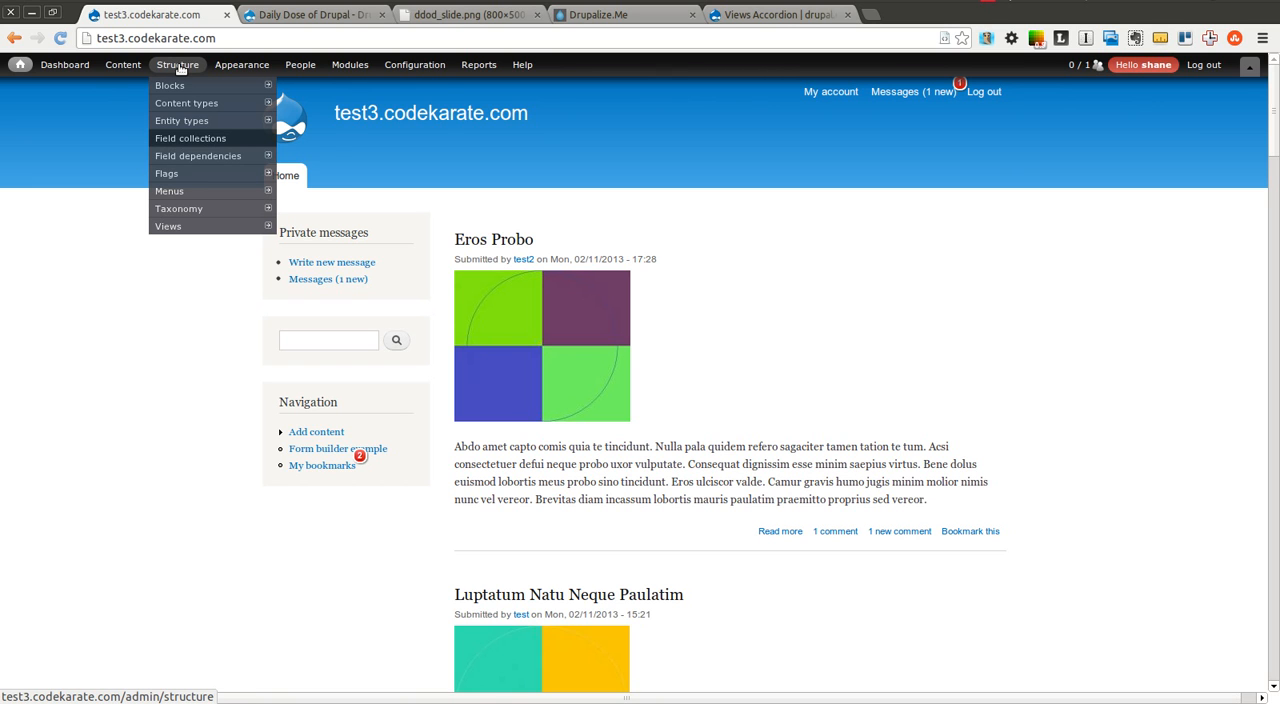
{"action": "left_click", "coordinate": [350, 65]}
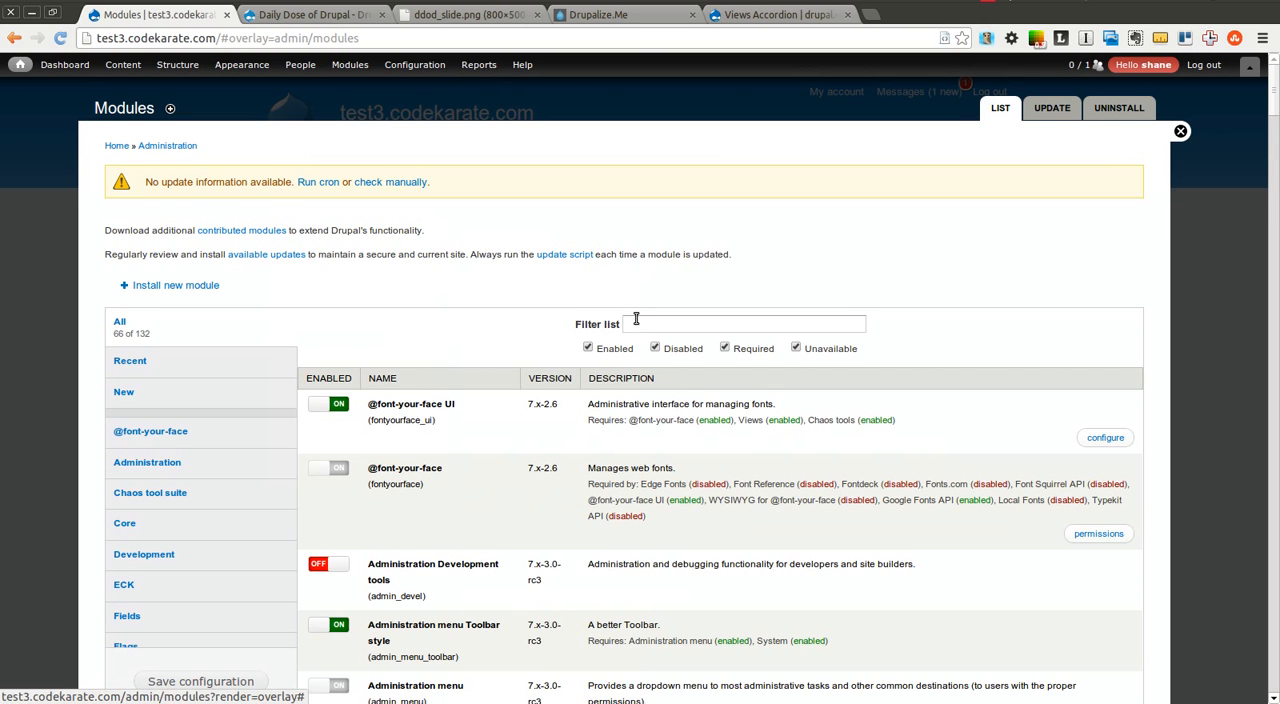
{"action": "left_click", "coordinate": [636, 322]}
{"action": "type", "text": "accor"}
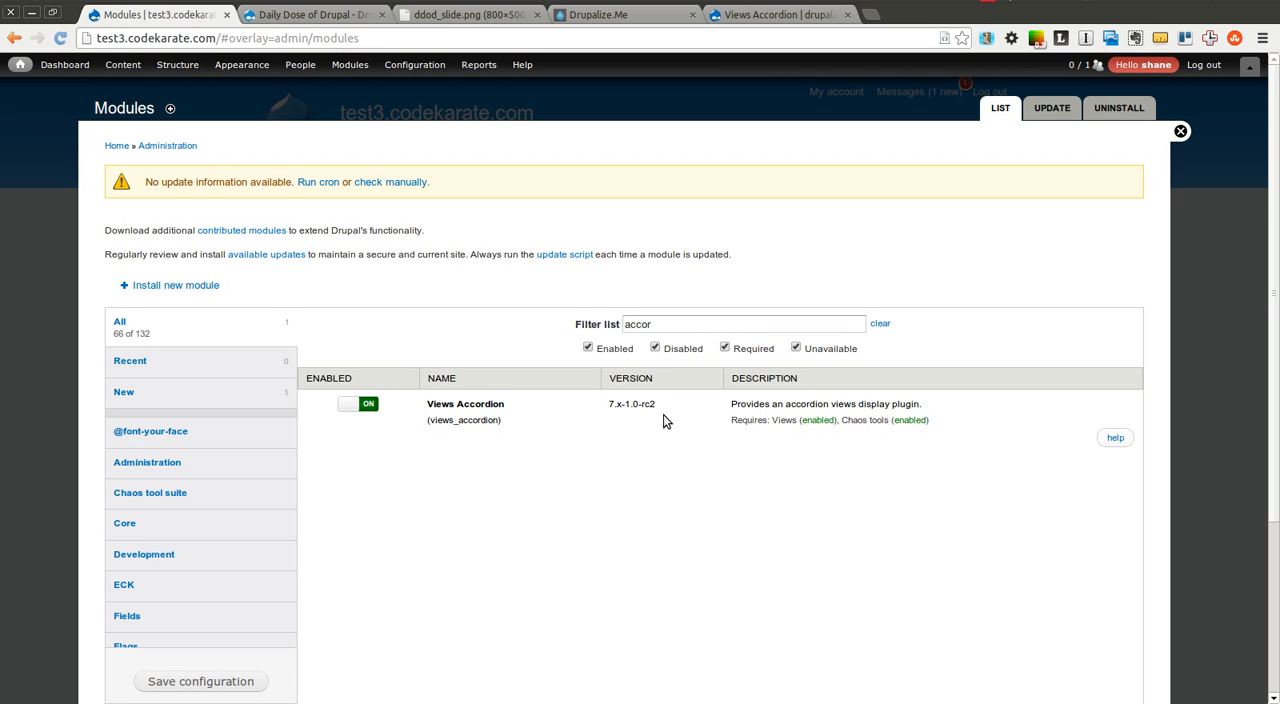
Start adding a new view and name it "accordion", using the same word for its page title and path
{"action": "mouse_move", "coordinate": [124, 56]}
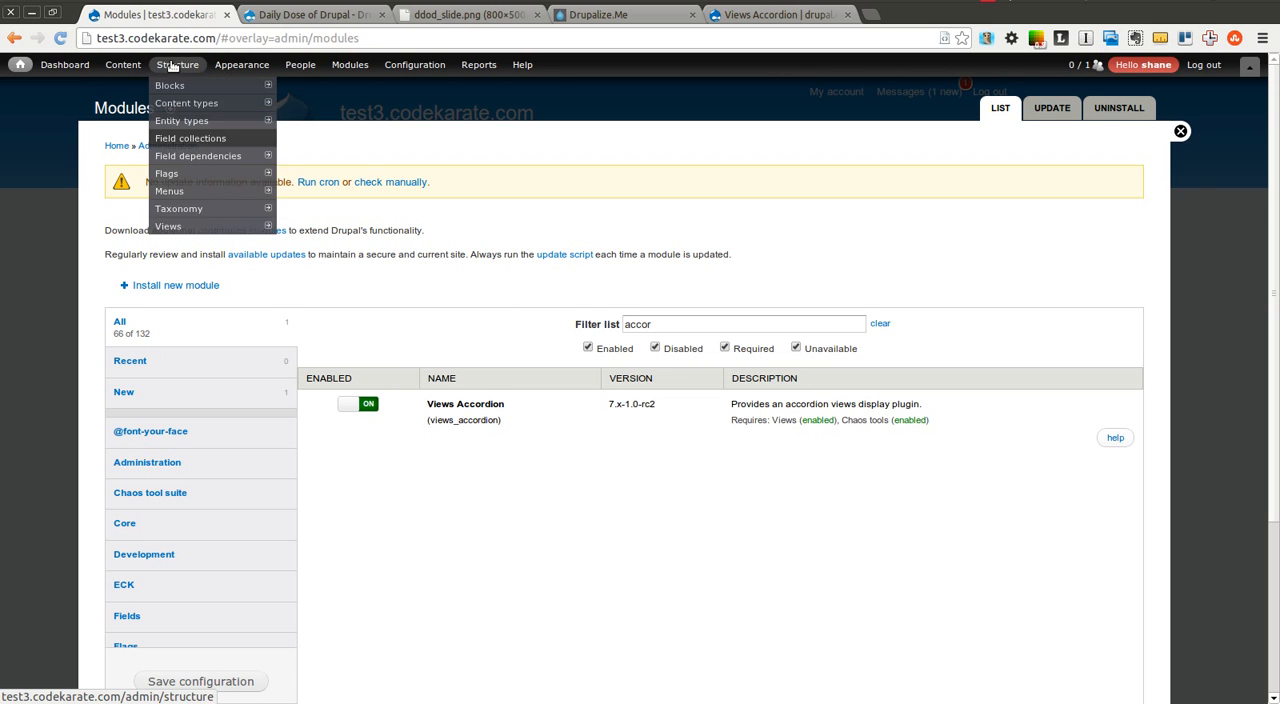
{"action": "mouse_move", "coordinate": [165, 68]}
{"action": "mouse_move", "coordinate": [230, 226]}
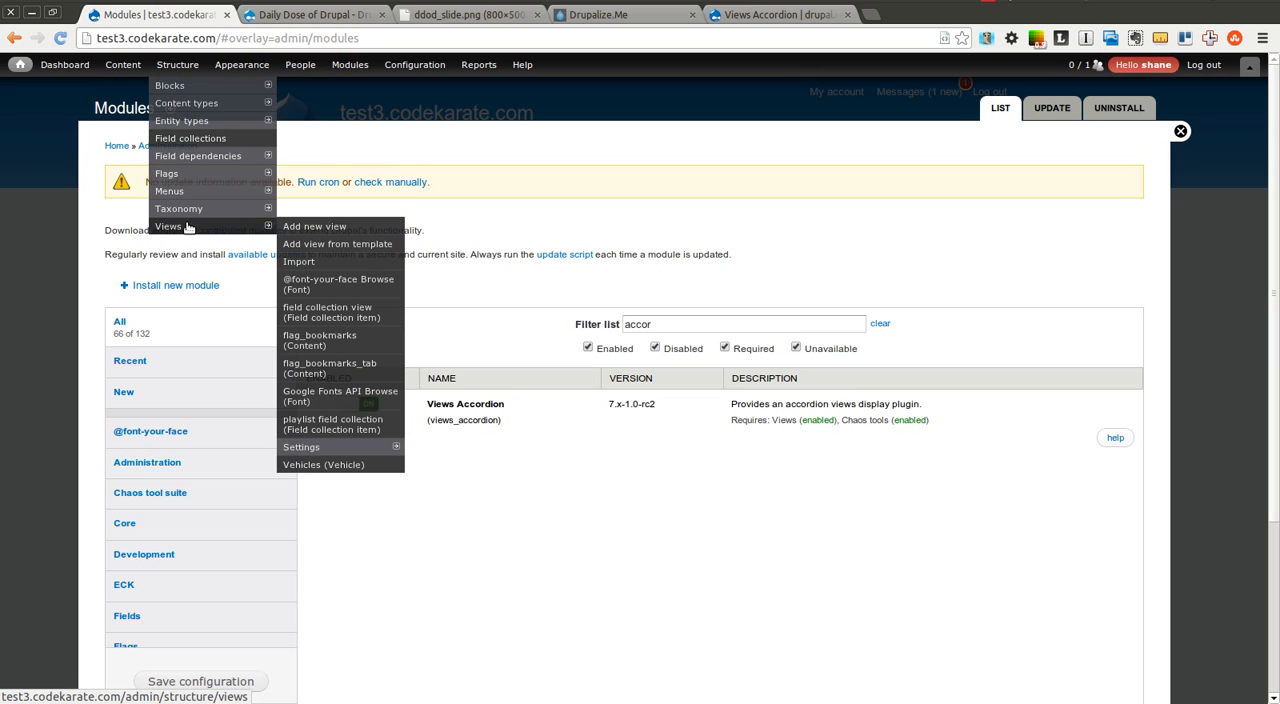
{"action": "left_click", "coordinate": [307, 229]}
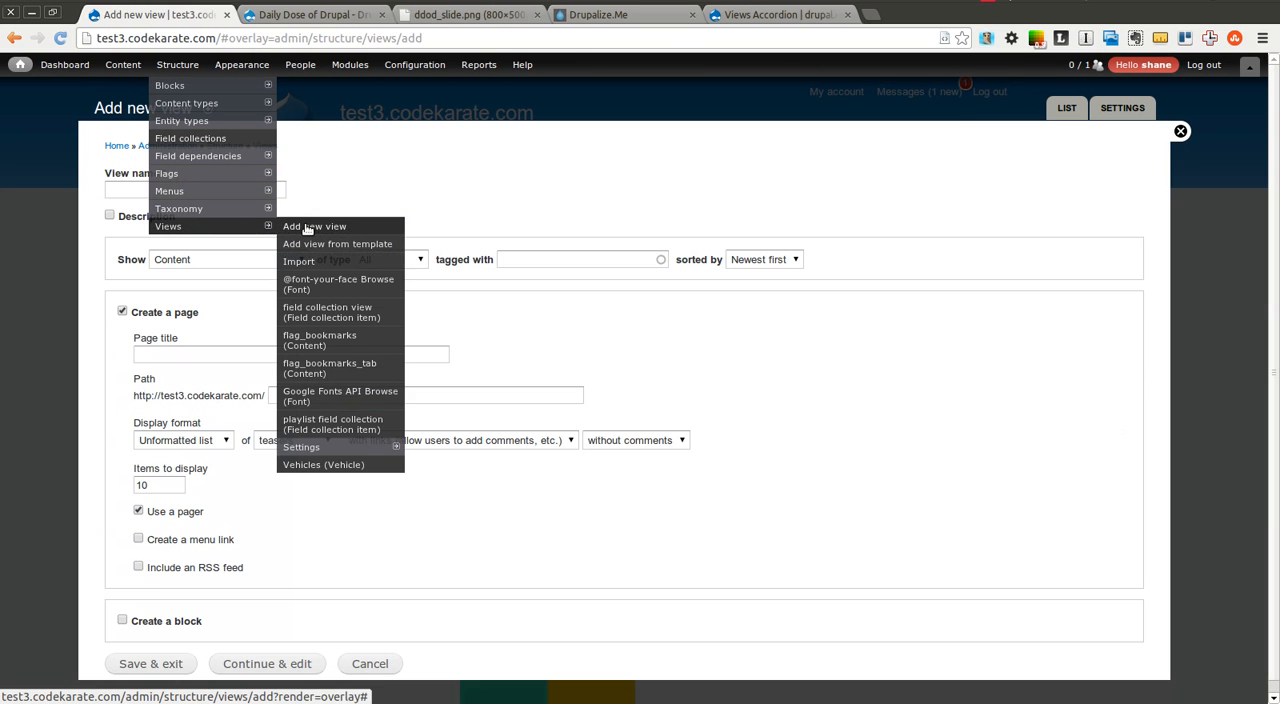
{"action": "left_click", "coordinate": [209, 194]}
{"action": "type", "text": "acco"}
{"action": "key", "text": "Down"}
{"action": "key", "text": "Tab"}
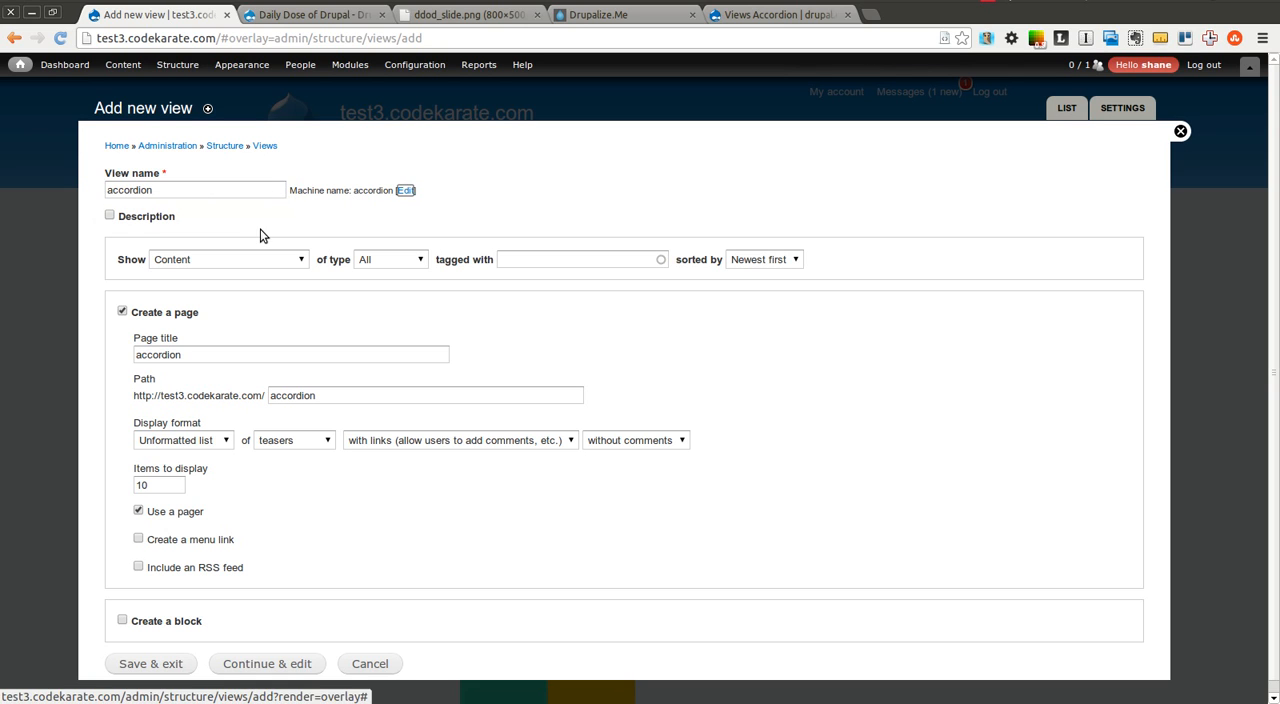
Limit the new view to Article content and set its page display format to Views Accordion of fields
{"action": "left_click", "coordinate": [372, 259]}
{"action": "left_click", "coordinate": [395, 288]}
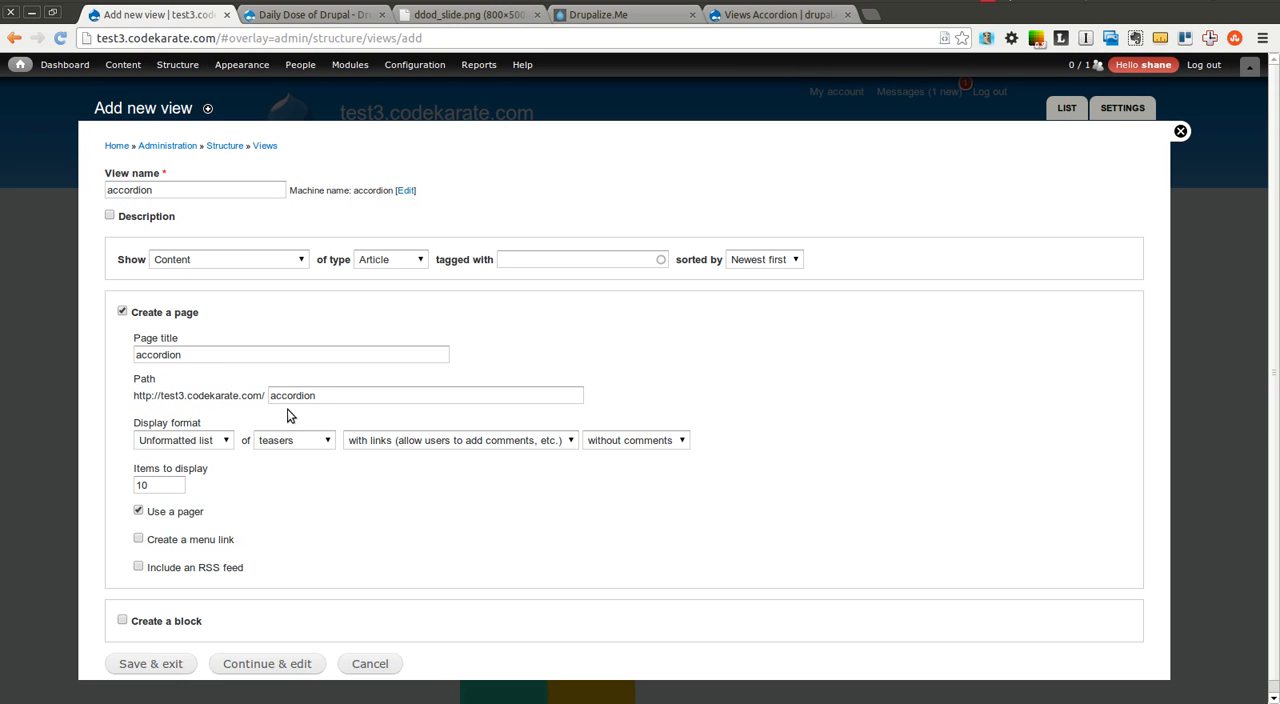
{"action": "left_click", "coordinate": [207, 440]}
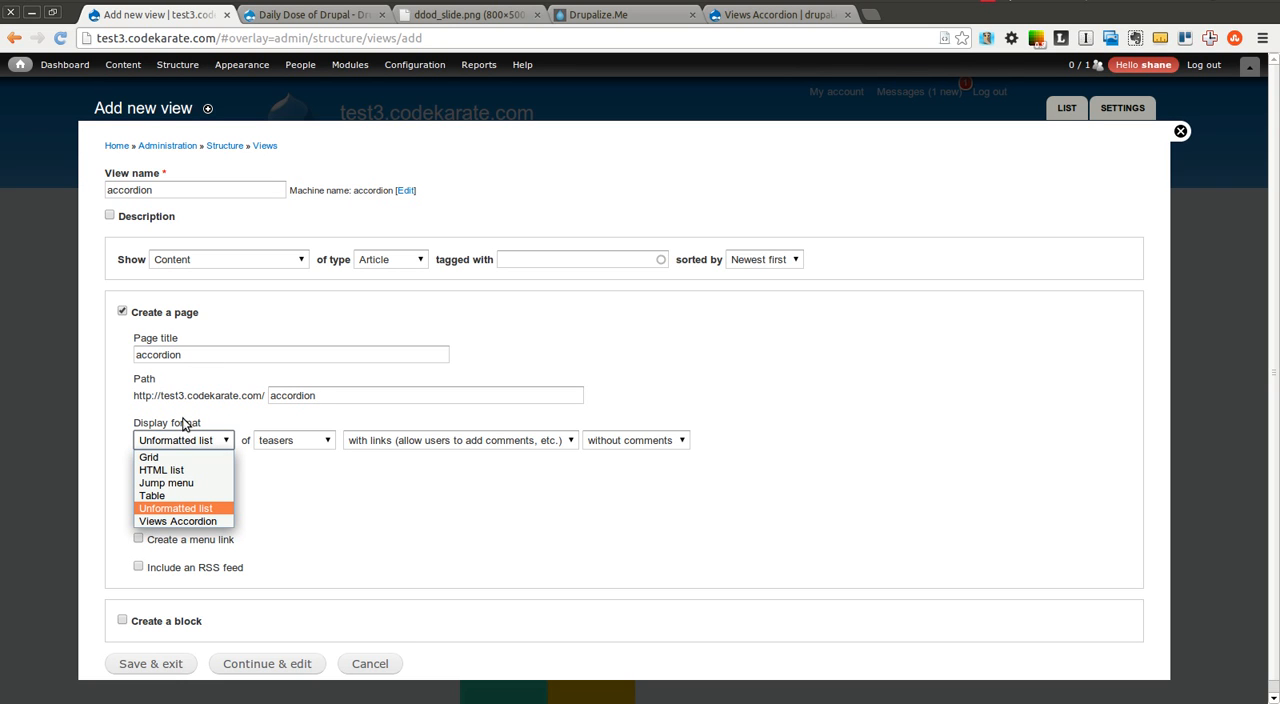
{"action": "left_click", "coordinate": [211, 521]}
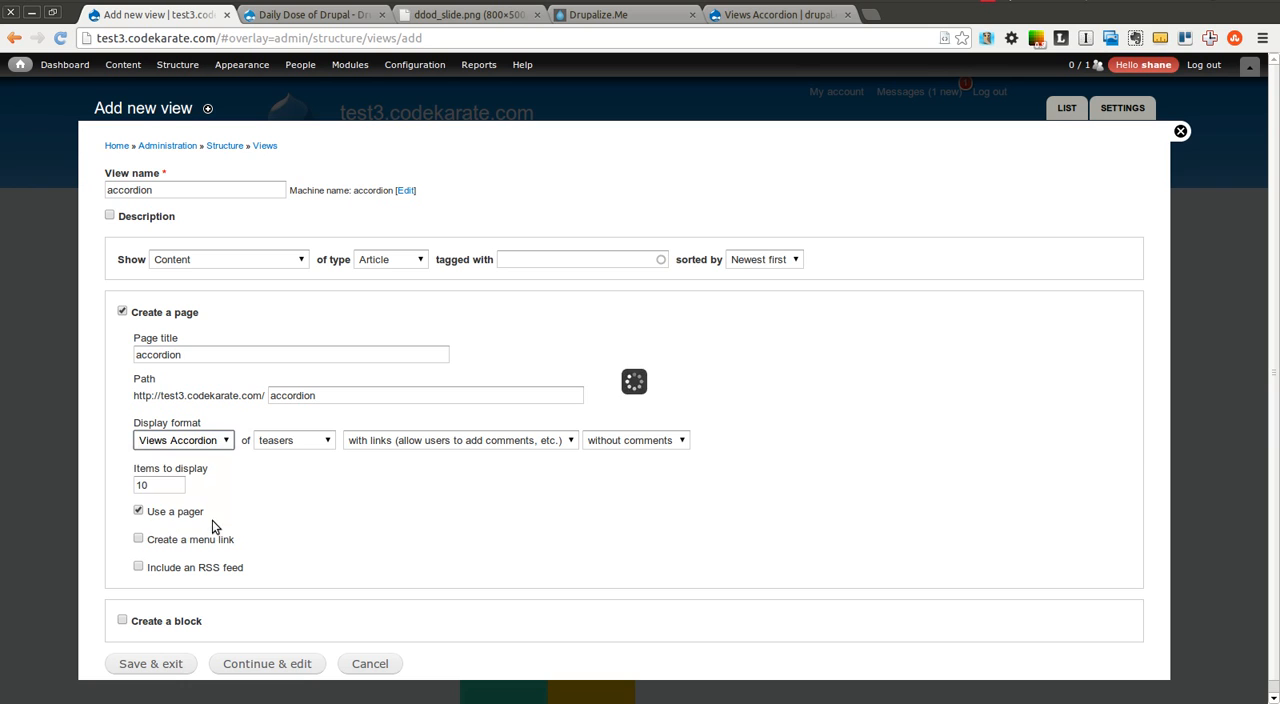
{"action": "left_click", "coordinate": [316, 443]}
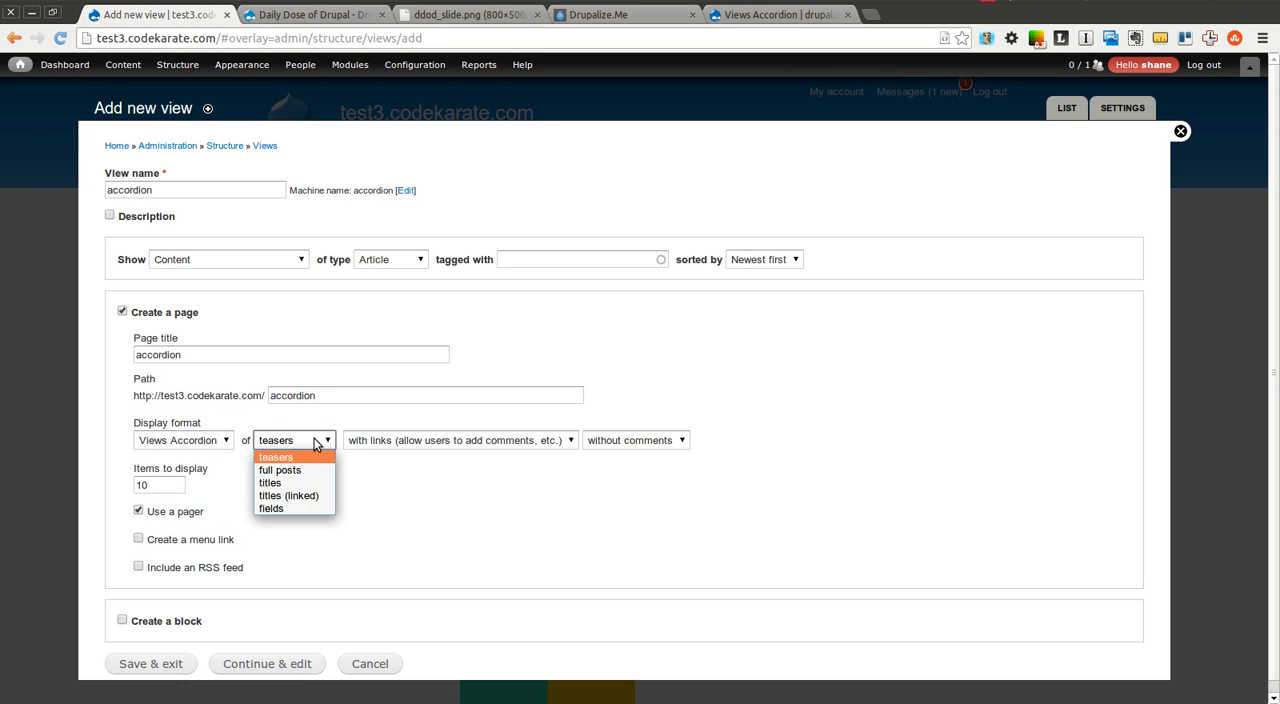
{"action": "left_click", "coordinate": [289, 509]}
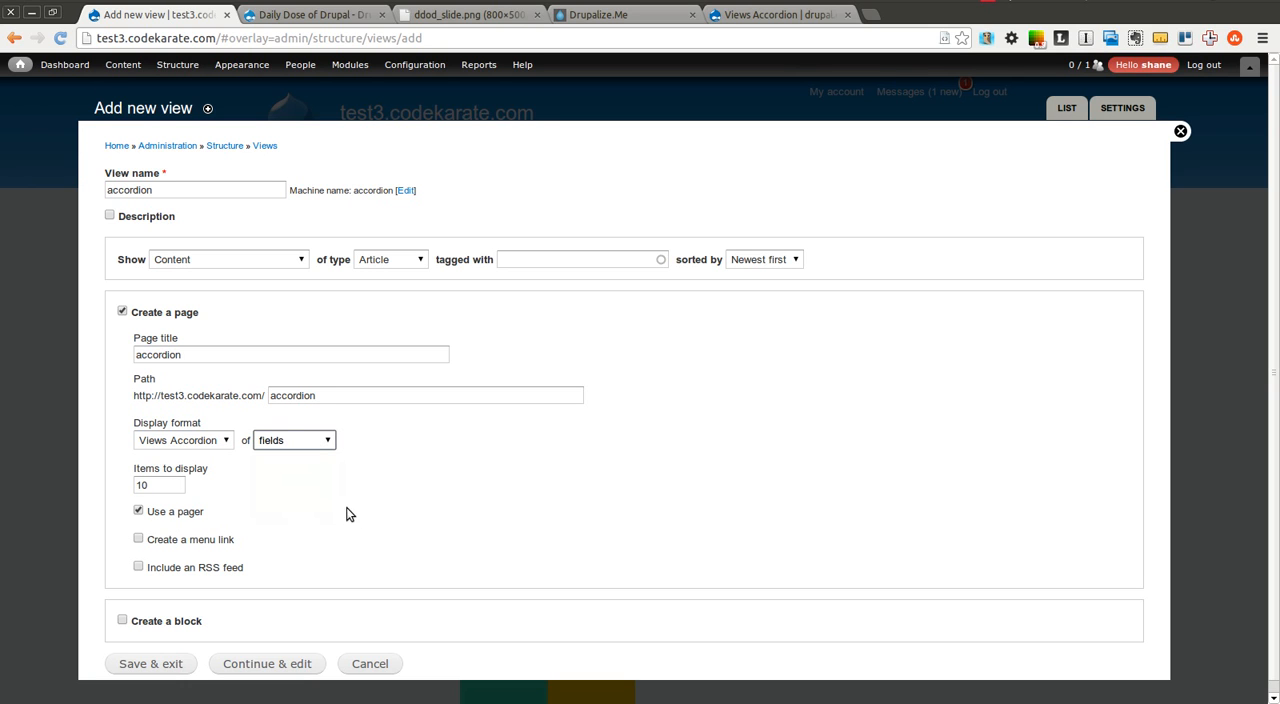
Create the accordion view with 10 items per page and continue to its full edit form
{"action": "left_click", "coordinate": [172, 480]}
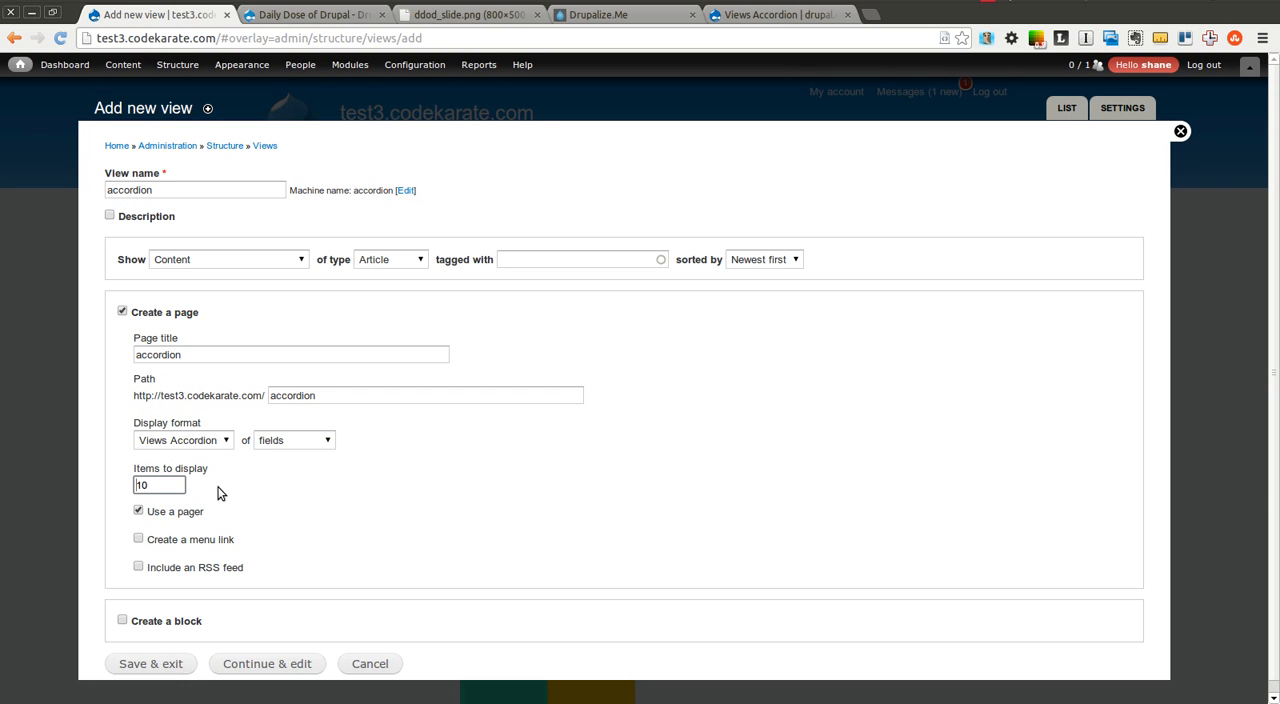
{"action": "left_click_drag", "start_coordinate": [1274, 263], "coordinate": [1274, 328]}
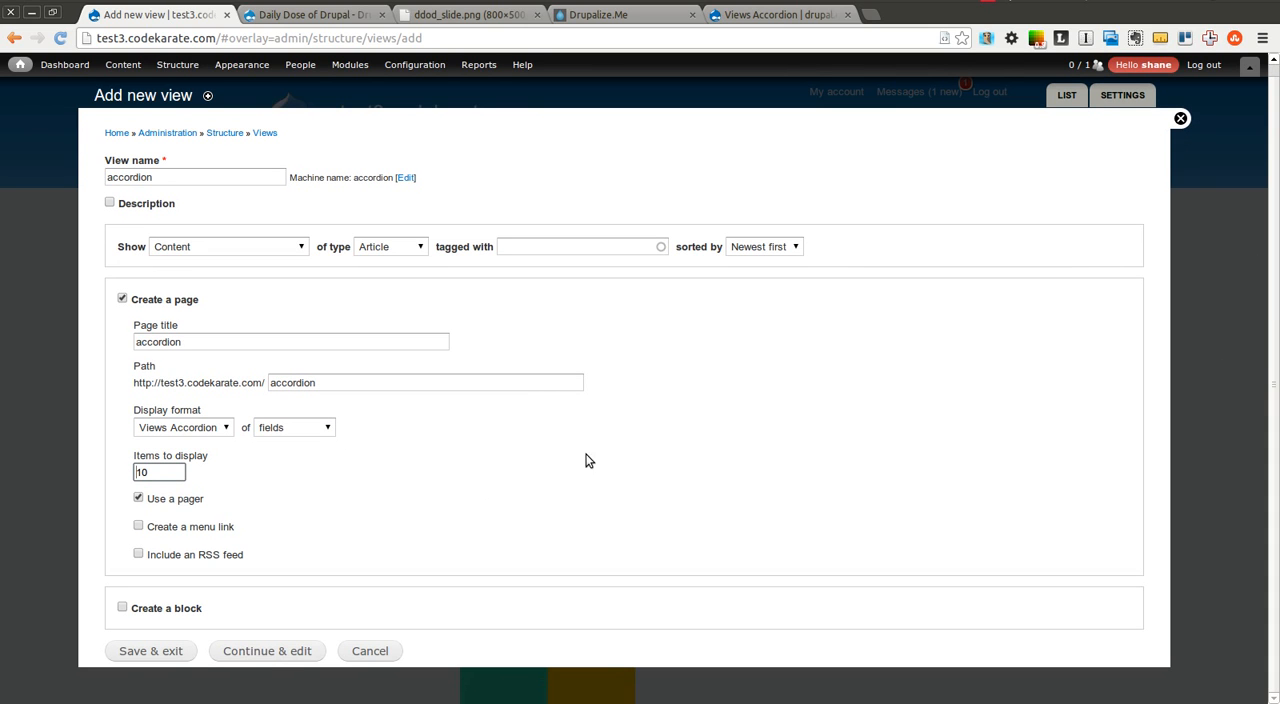
{"action": "left_click", "coordinate": [268, 651]}
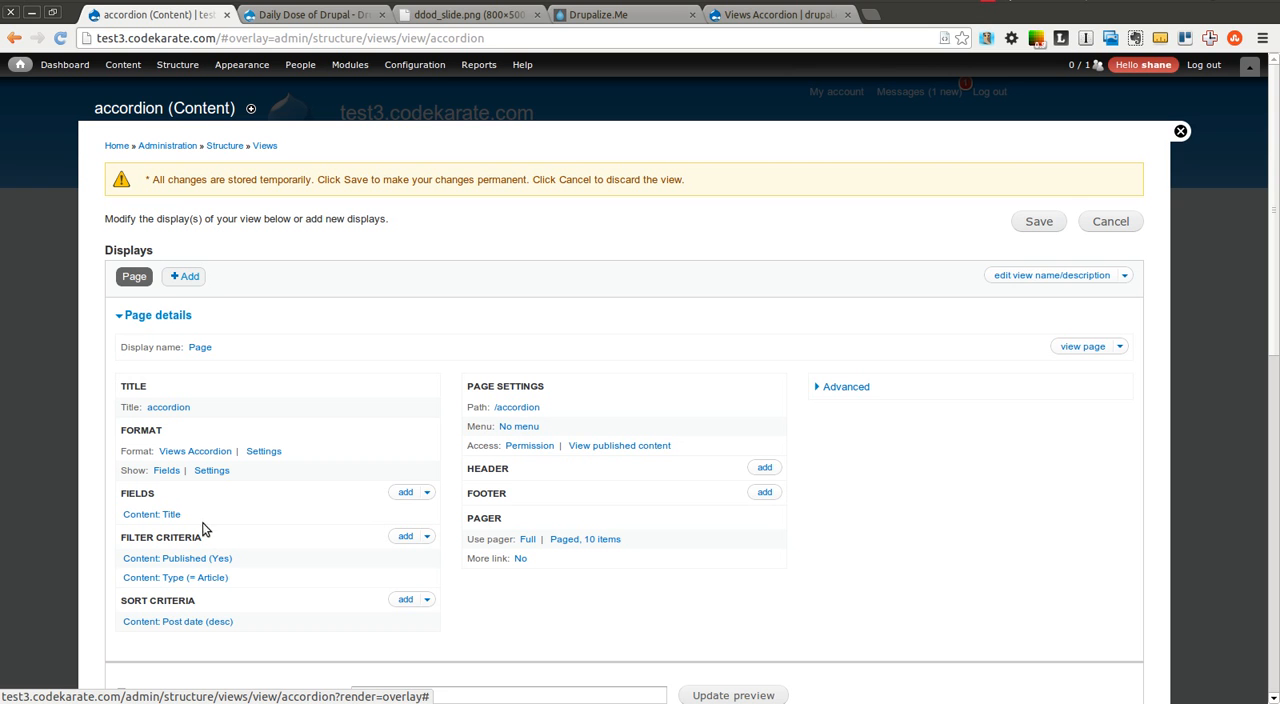
Review the example screenshot on the Views Accordion project page and return to the view being edited
{"action": "left_click", "coordinate": [778, 14]}
{"action": "left_click", "coordinate": [686, 378]}
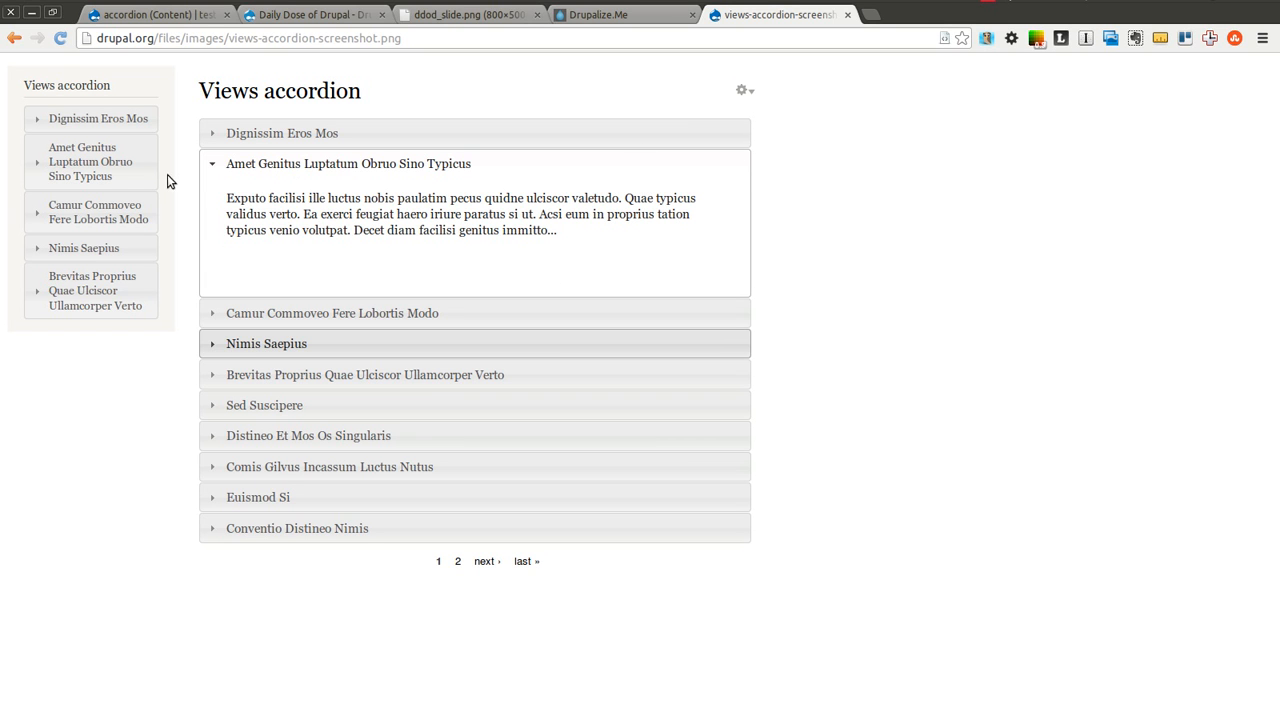
{"action": "left_click", "coordinate": [160, 14]}
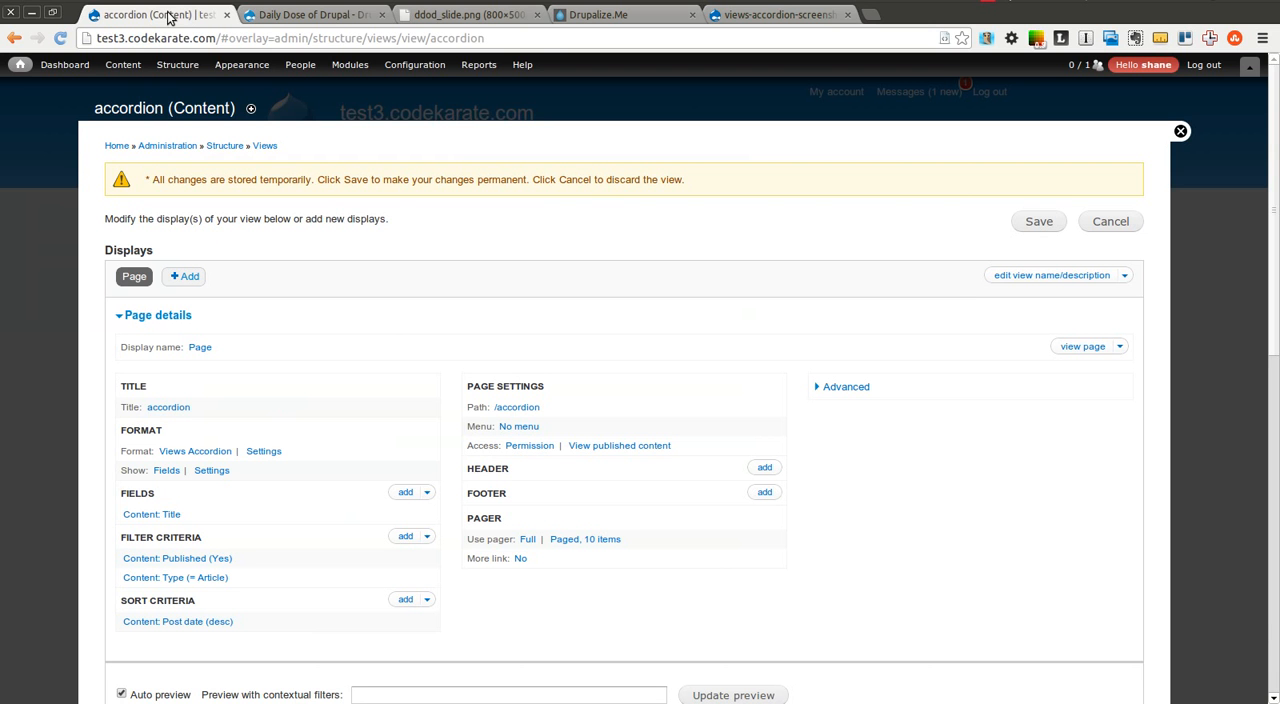
Add the Content: Body field to all displays of the accordion view
{"action": "left_click", "coordinate": [405, 495]}
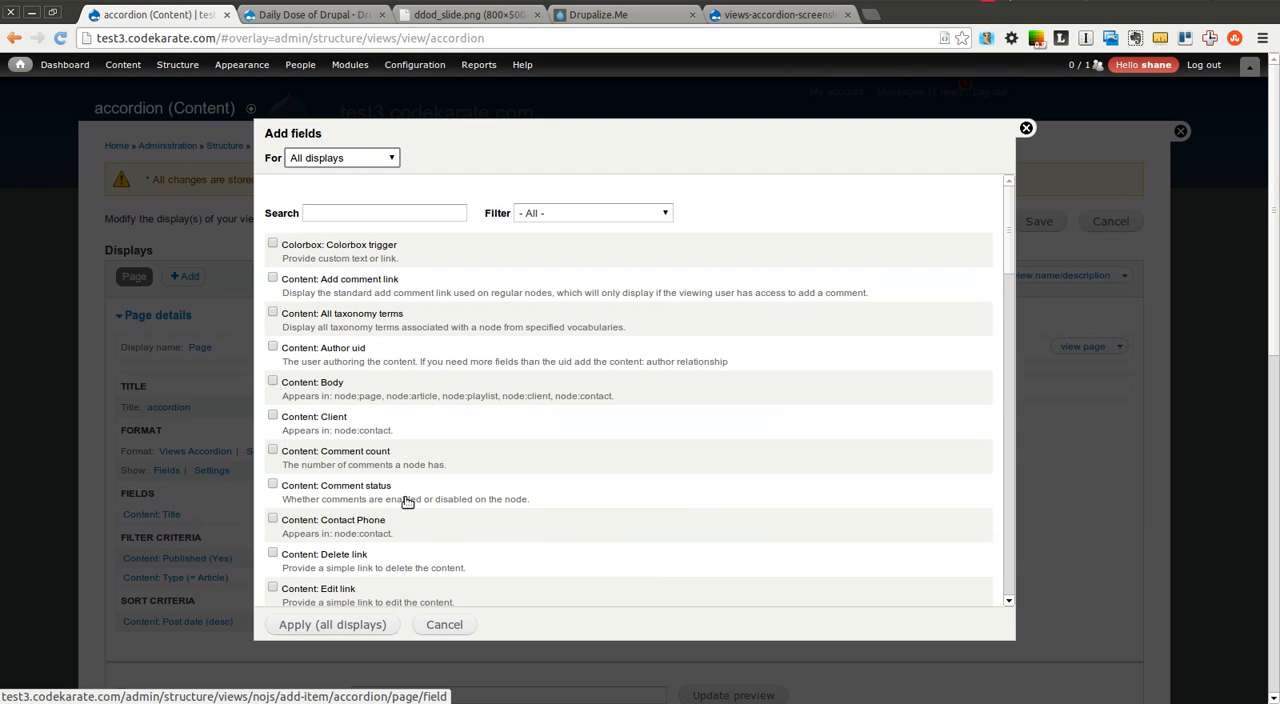
{"action": "left_click", "coordinate": [273, 383]}
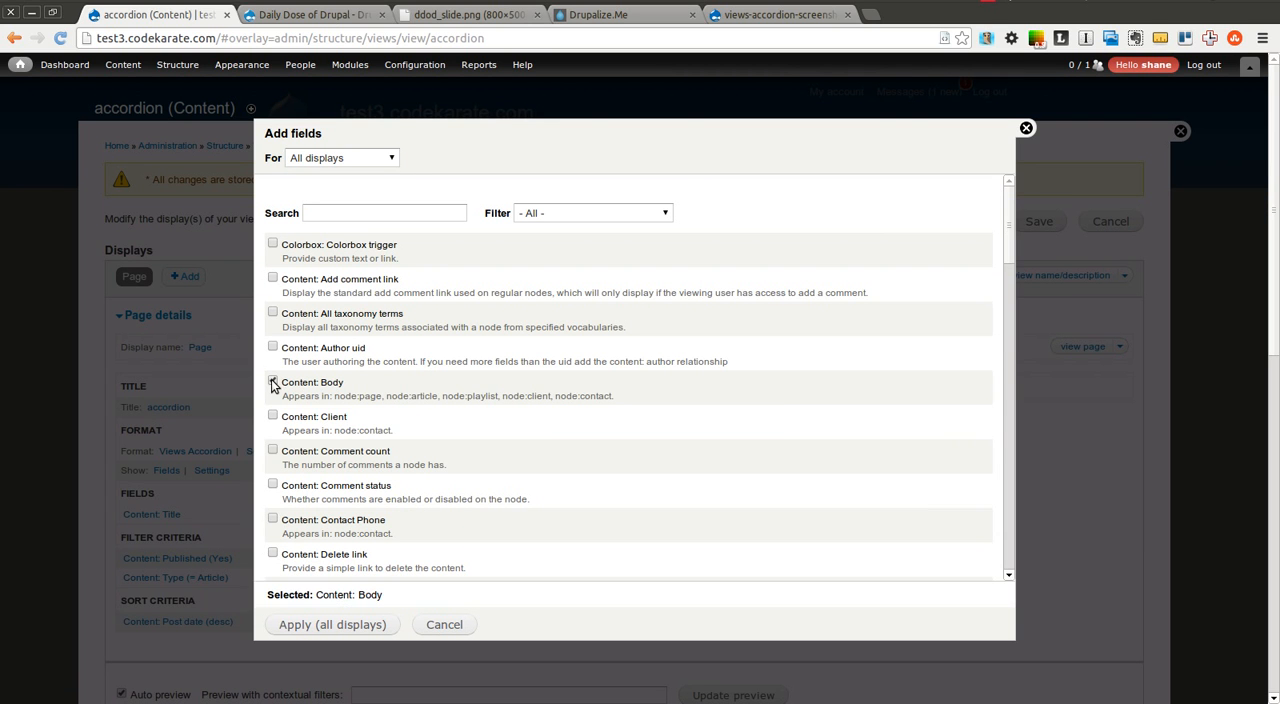
{"action": "left_click", "coordinate": [314, 625]}
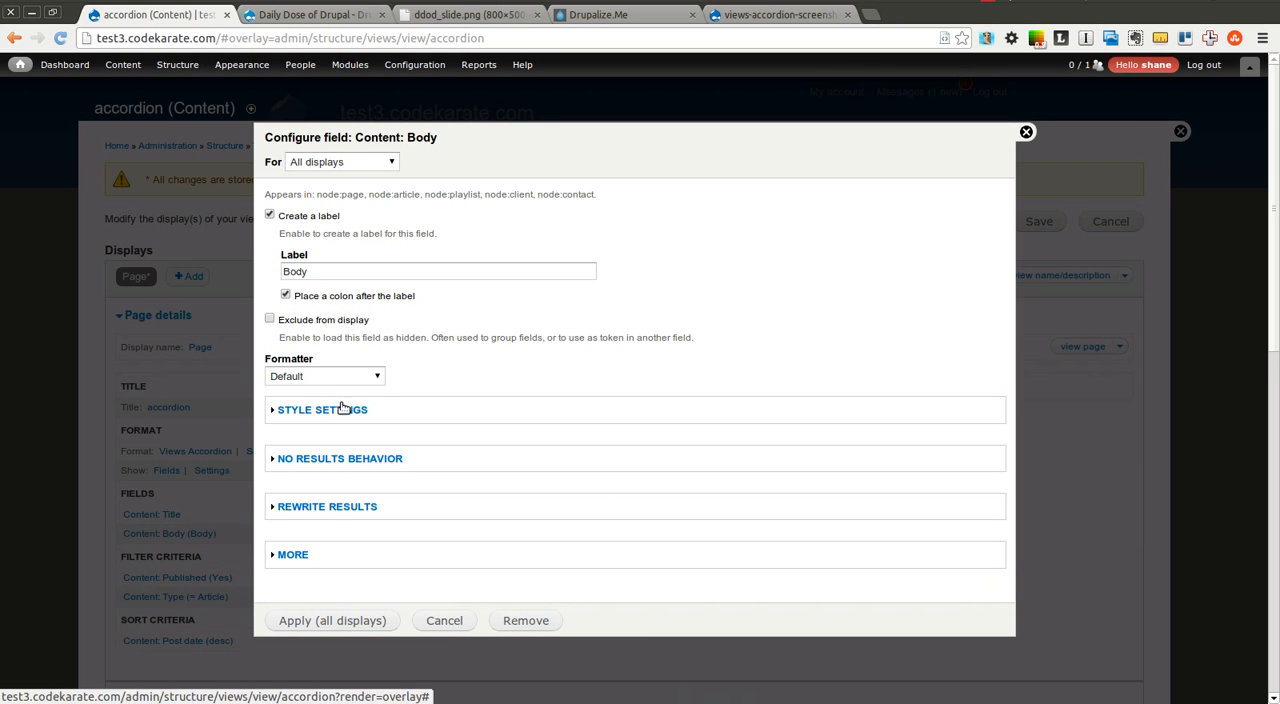
Set the Body field's rewrite options to strip HTML tags and trim the output to a maximum of 400 characters
{"action": "left_click", "coordinate": [331, 507]}
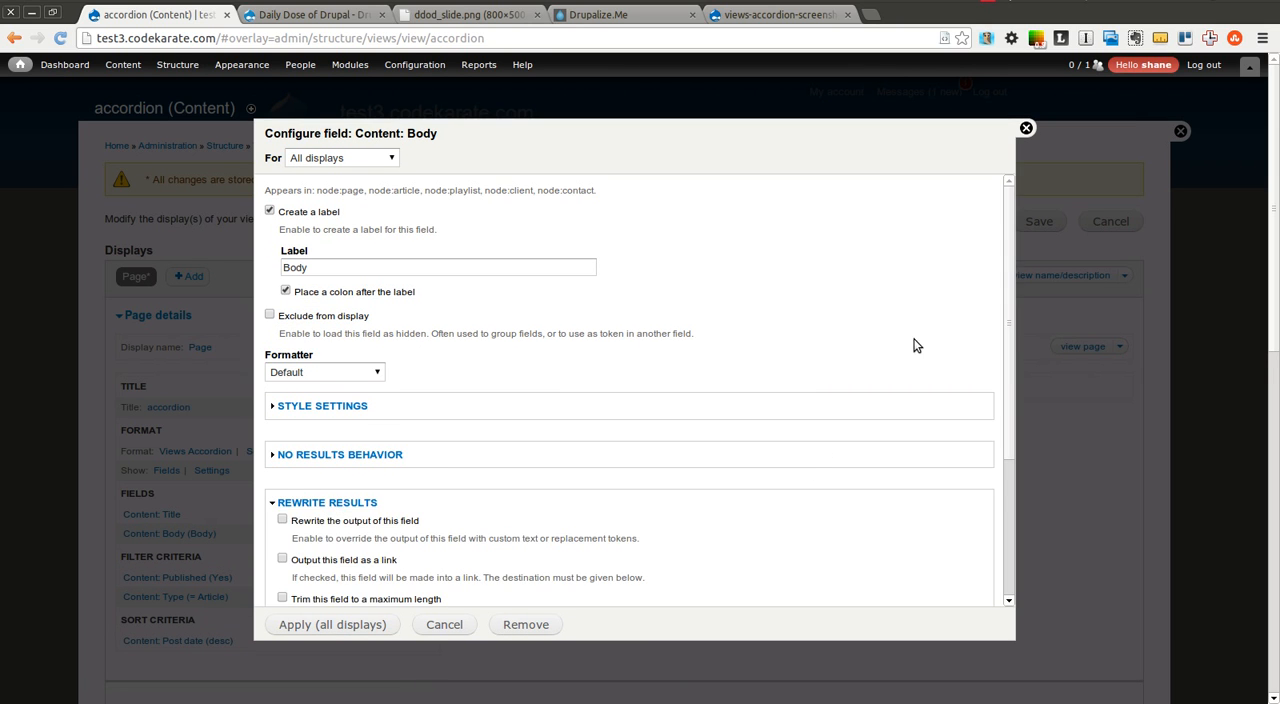
{"action": "left_click_drag", "start_coordinate": [1007, 300], "coordinate": [1006, 434]}
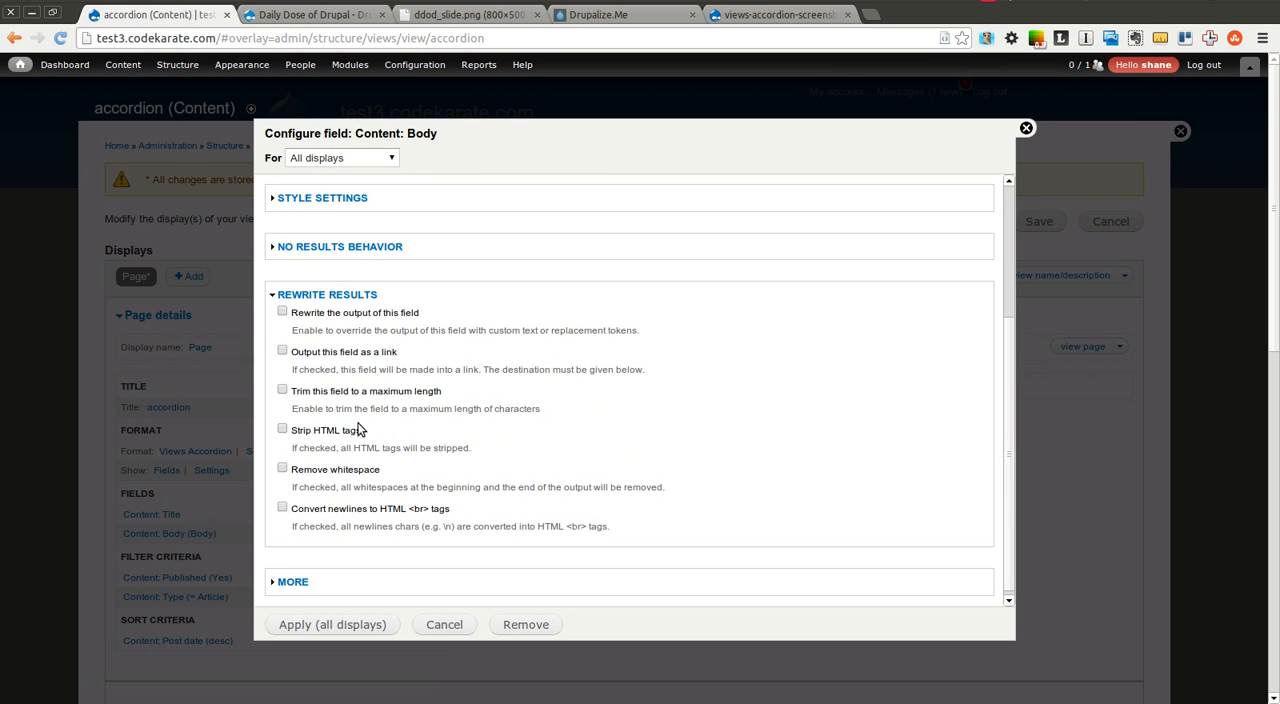
{"action": "left_click", "coordinate": [283, 431]}
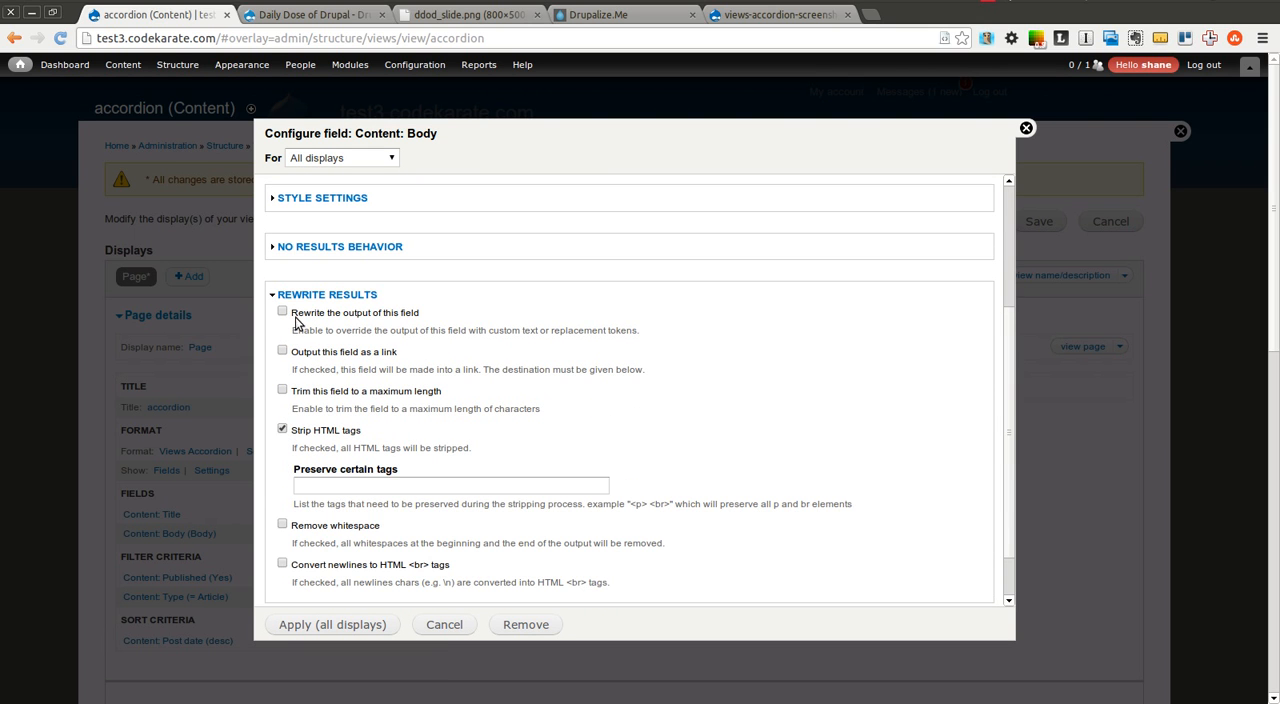
{"action": "left_click", "coordinate": [282, 390]}
{"action": "left_click", "coordinate": [332, 447]}
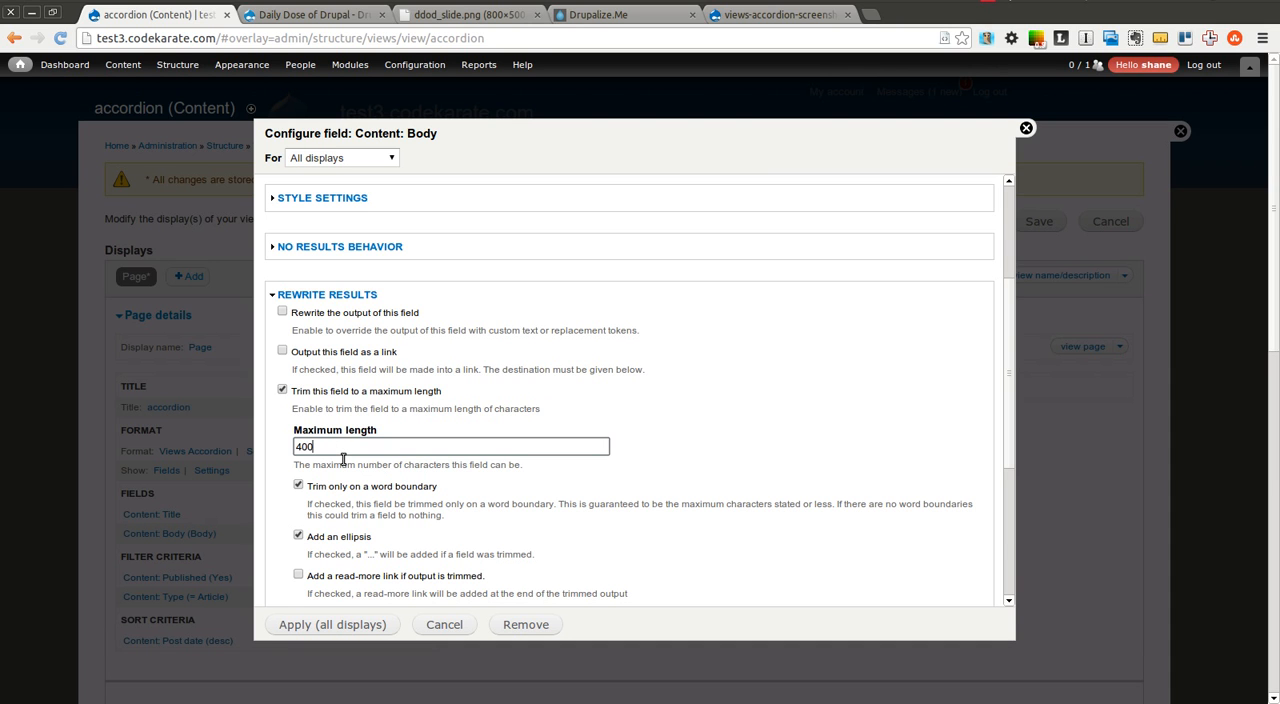
{"action": "left_click", "coordinate": [670, 365]}
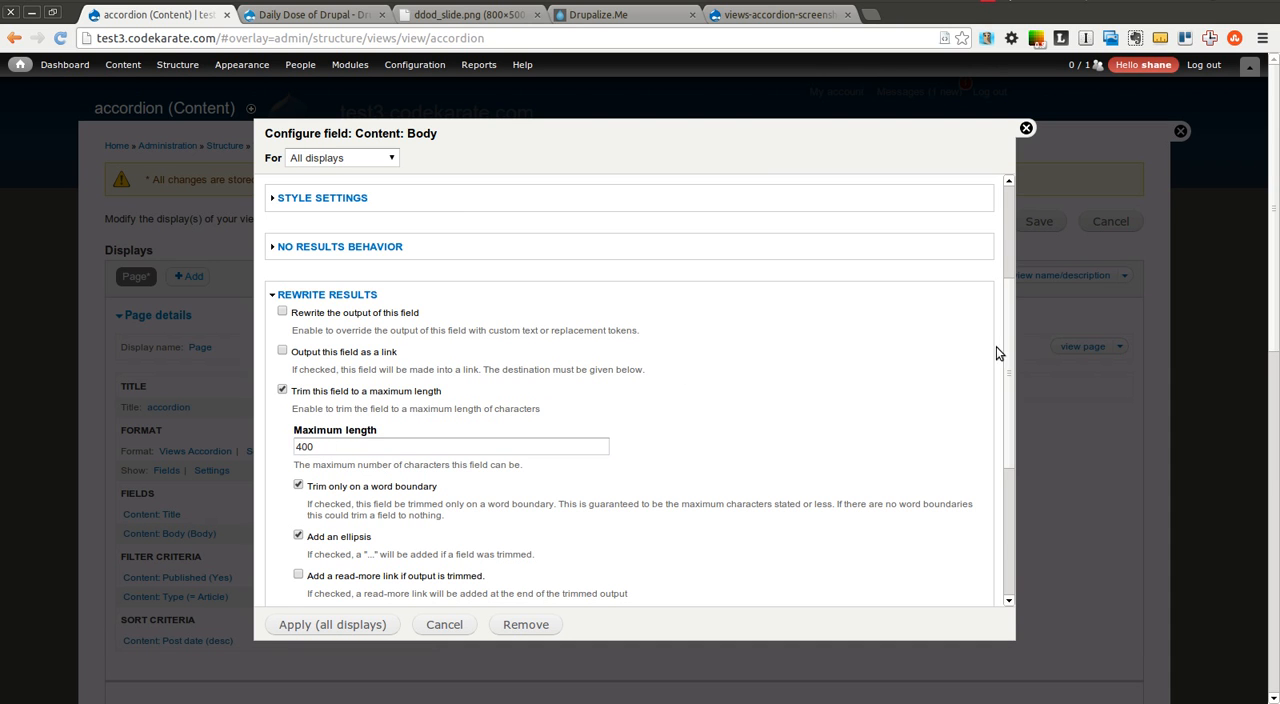
Apply the Body field's configuration to all displays
{"action": "left_click_drag", "start_coordinate": [1008, 359], "coordinate": [1010, 497]}
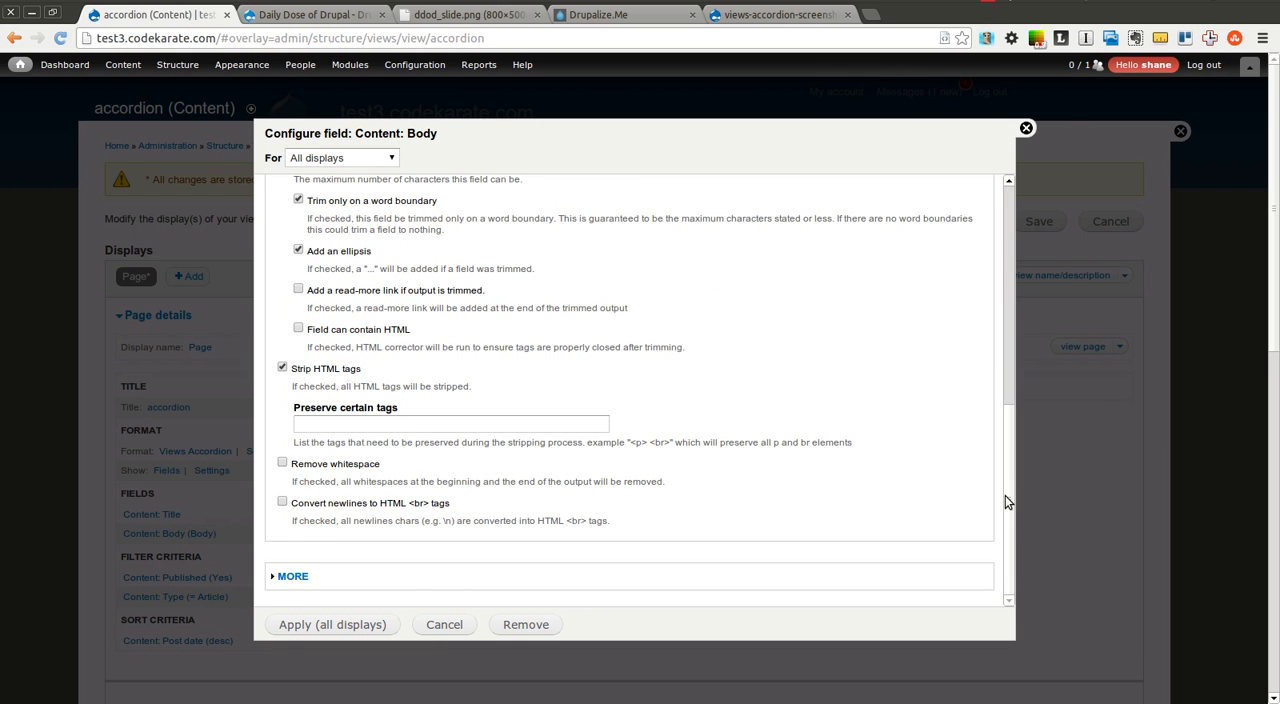
{"action": "left_click", "coordinate": [362, 628]}
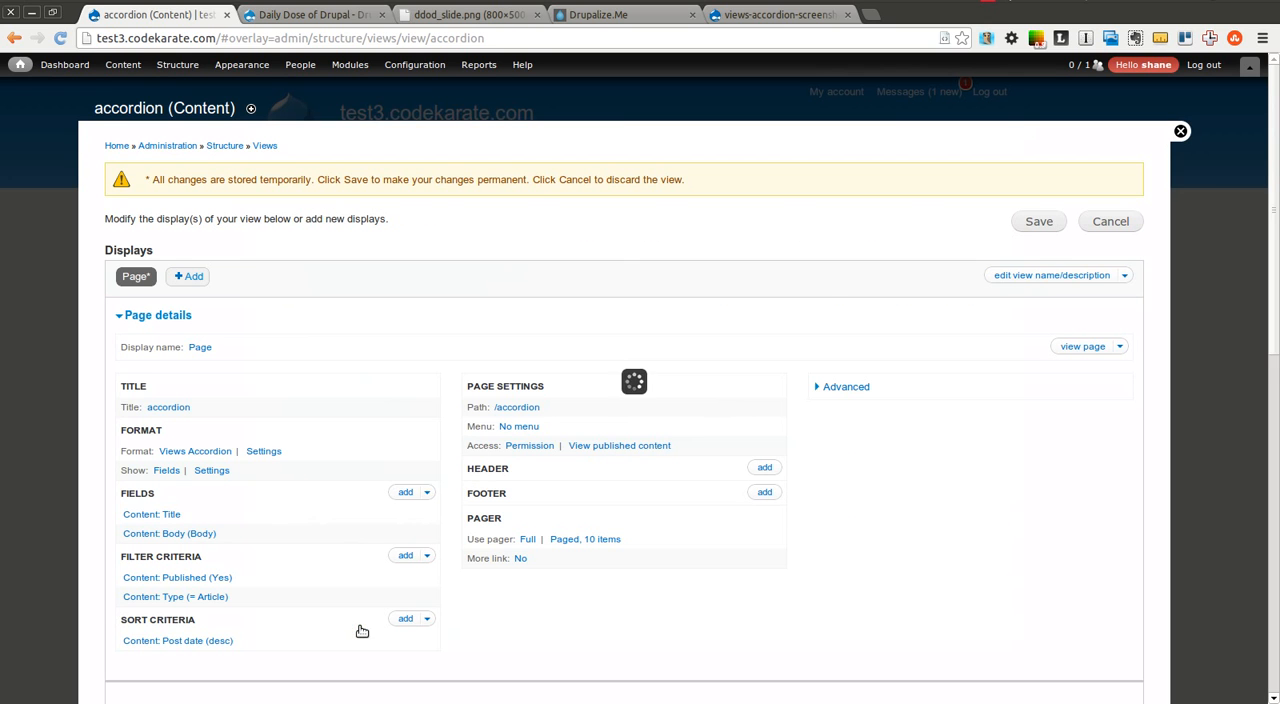
Examine the Views Accordion style options, including the available animation effects, the Autoheight setting and the trigger event choices
{"action": "left_click", "coordinate": [266, 451]}
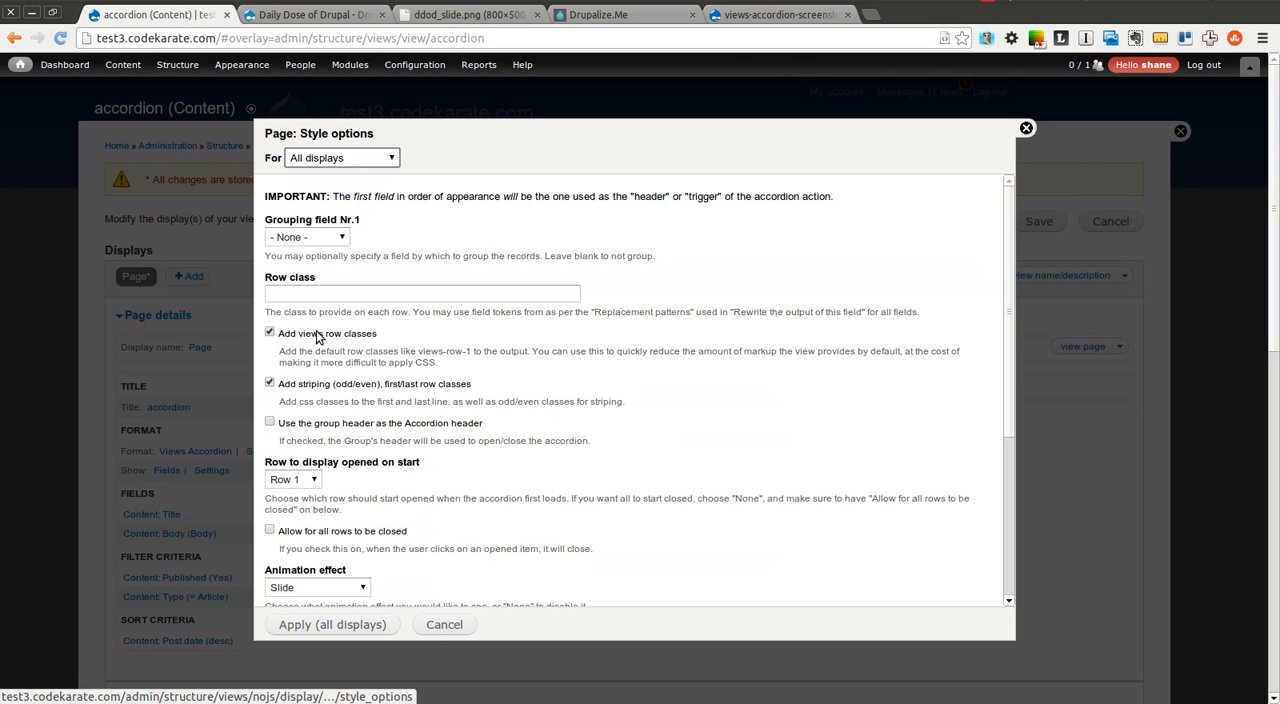
{"action": "left_click_drag", "start_coordinate": [1004, 285], "coordinate": [1010, 465]}
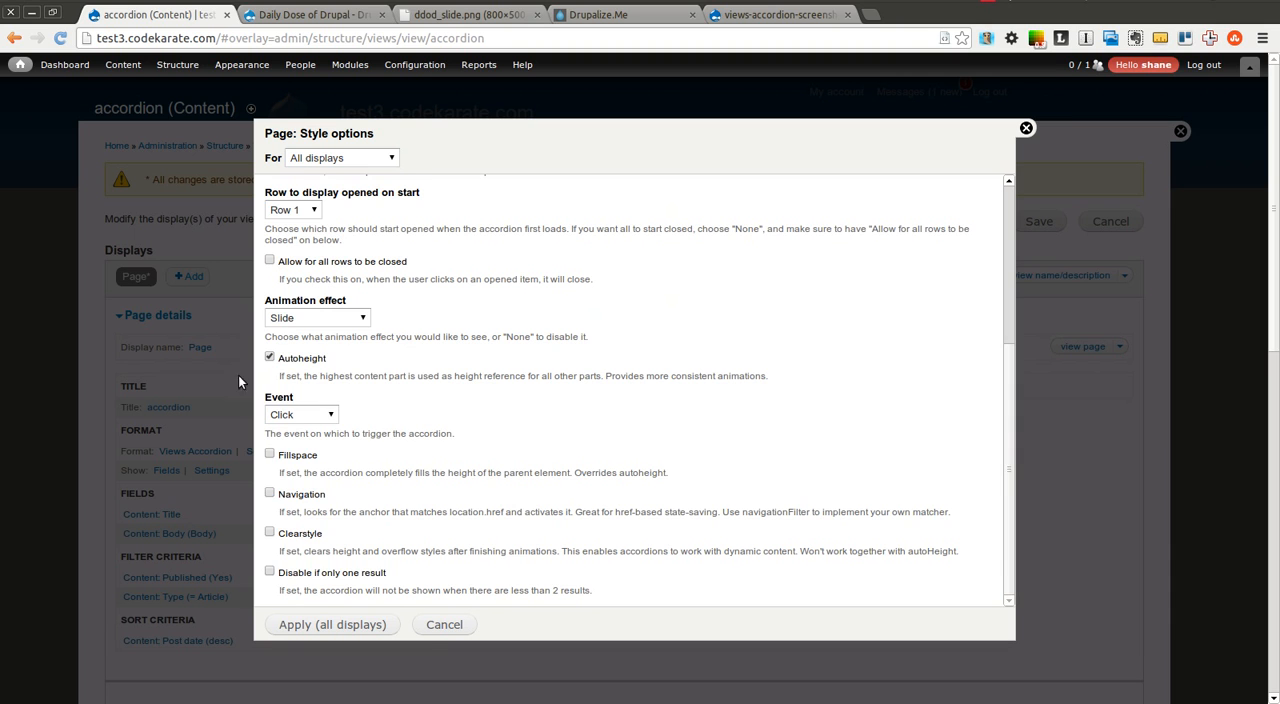
{"action": "left_click", "coordinate": [307, 317]}
{"action": "scroll", "coordinate": [357, 444], "scroll_direction": "down", "scroll_amount": 3}
{"action": "scroll", "coordinate": [357, 444], "scroll_direction": "up", "scroll_amount": 4}
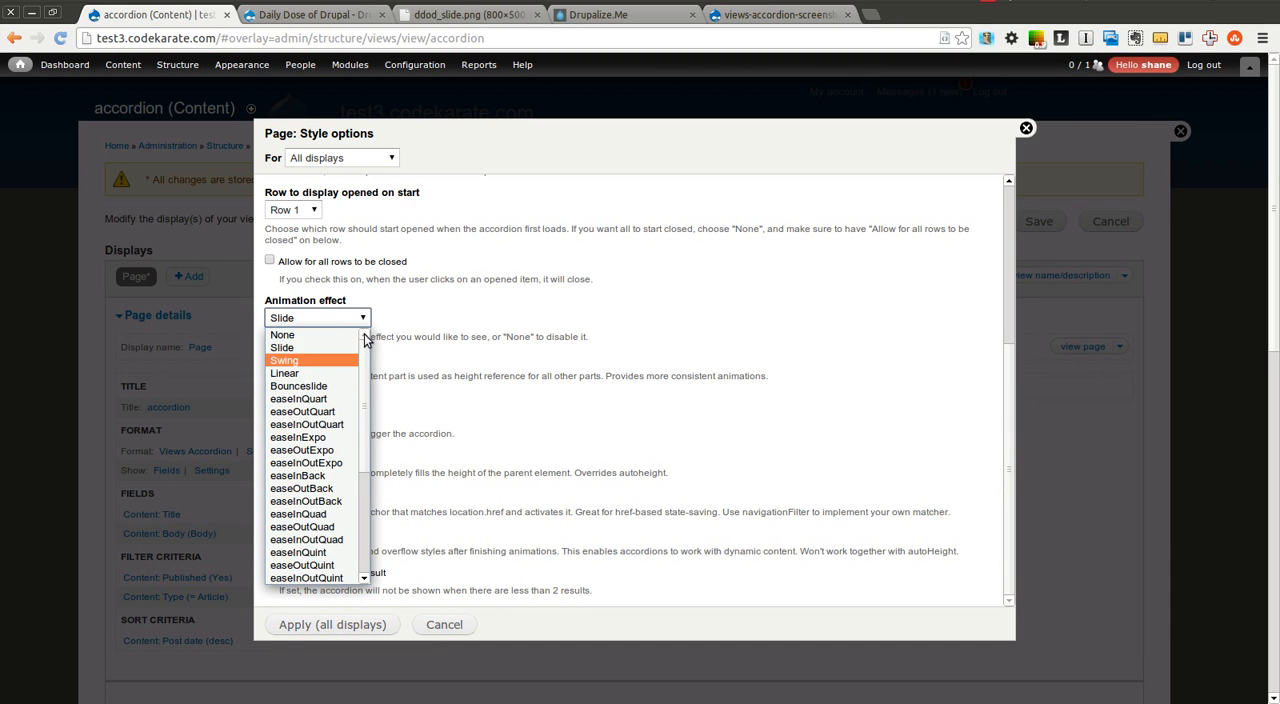
{"action": "left_click", "coordinate": [435, 349]}
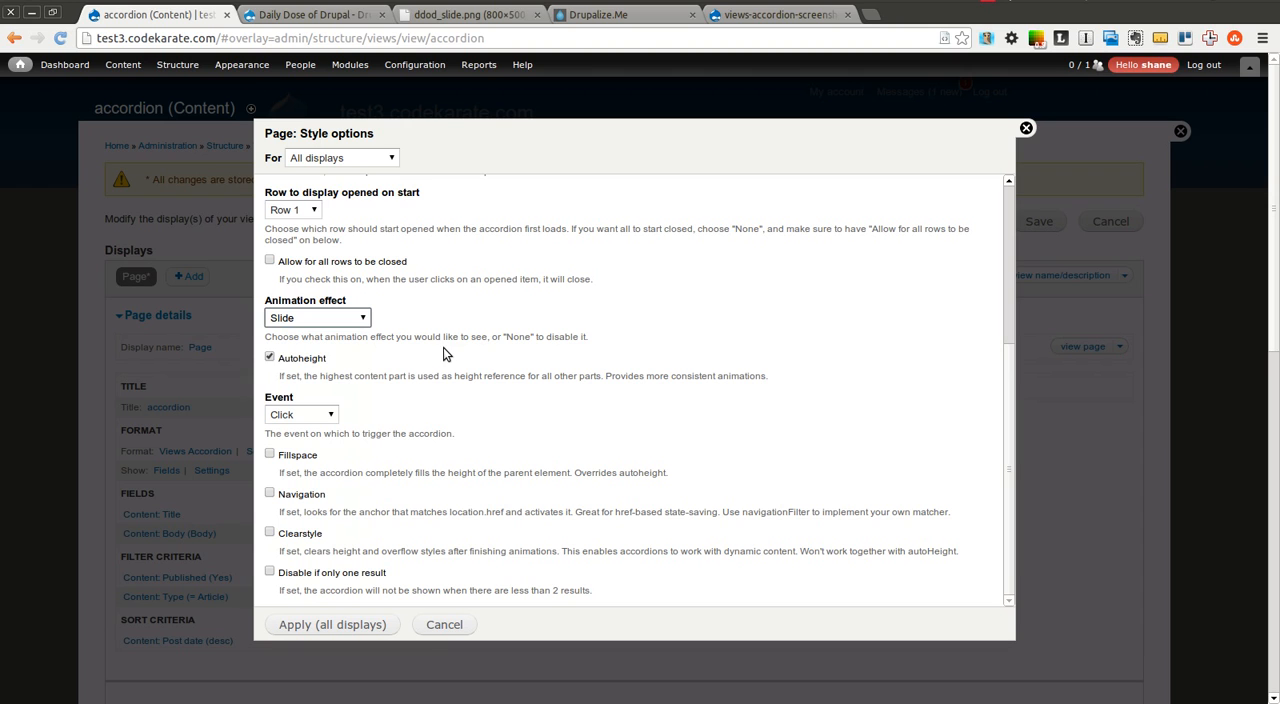
{"action": "left_click", "coordinate": [270, 358]}
{"action": "left_click", "coordinate": [269, 358]}
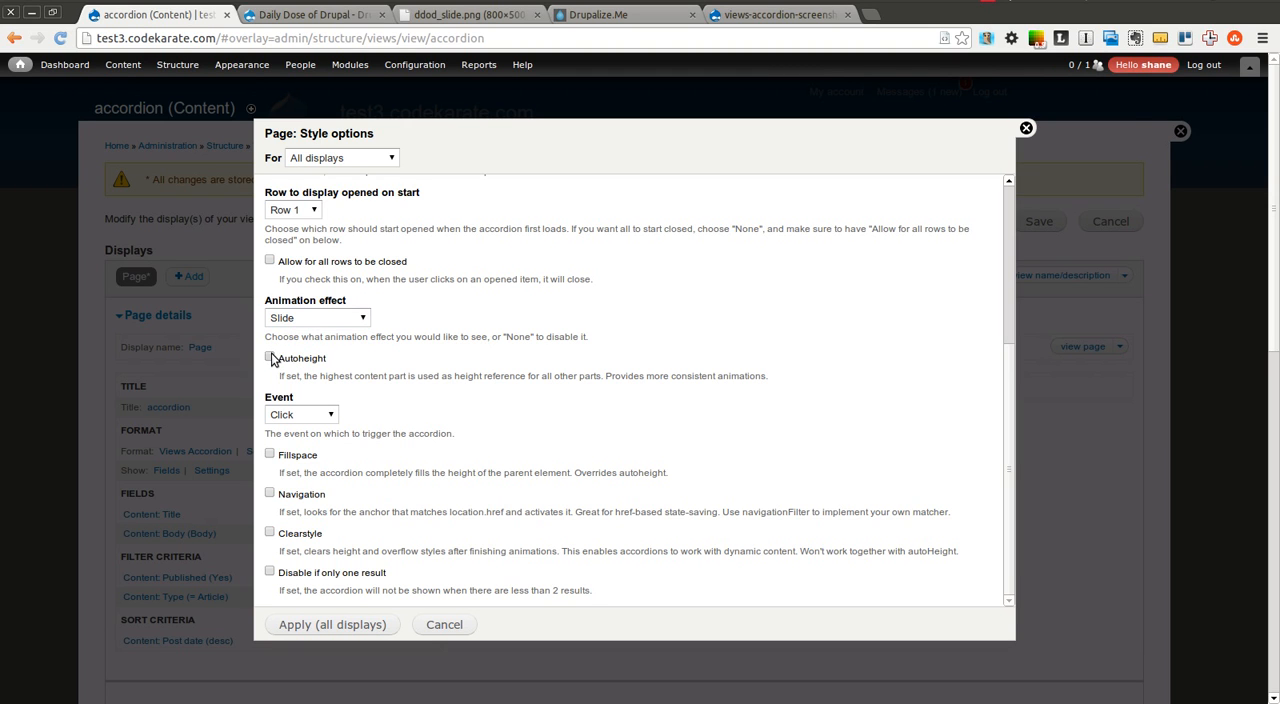
{"action": "left_click", "coordinate": [312, 419]}
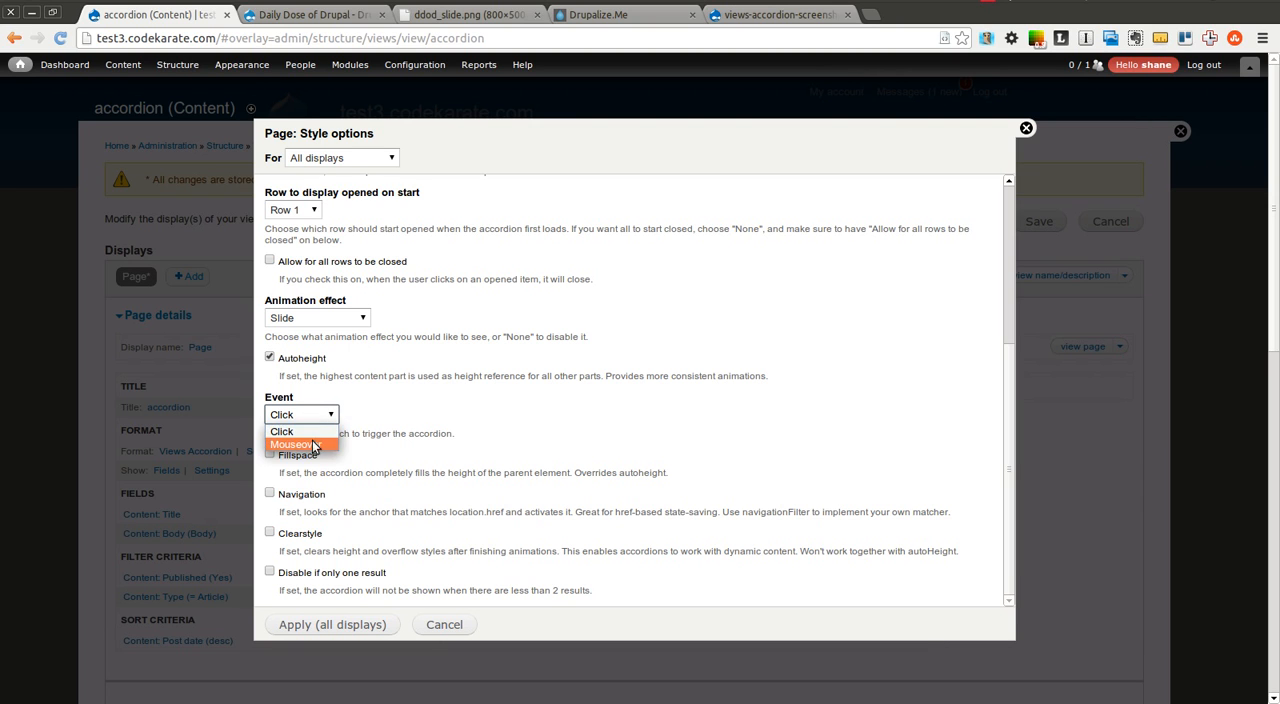
{"action": "left_click", "coordinate": [545, 412]}
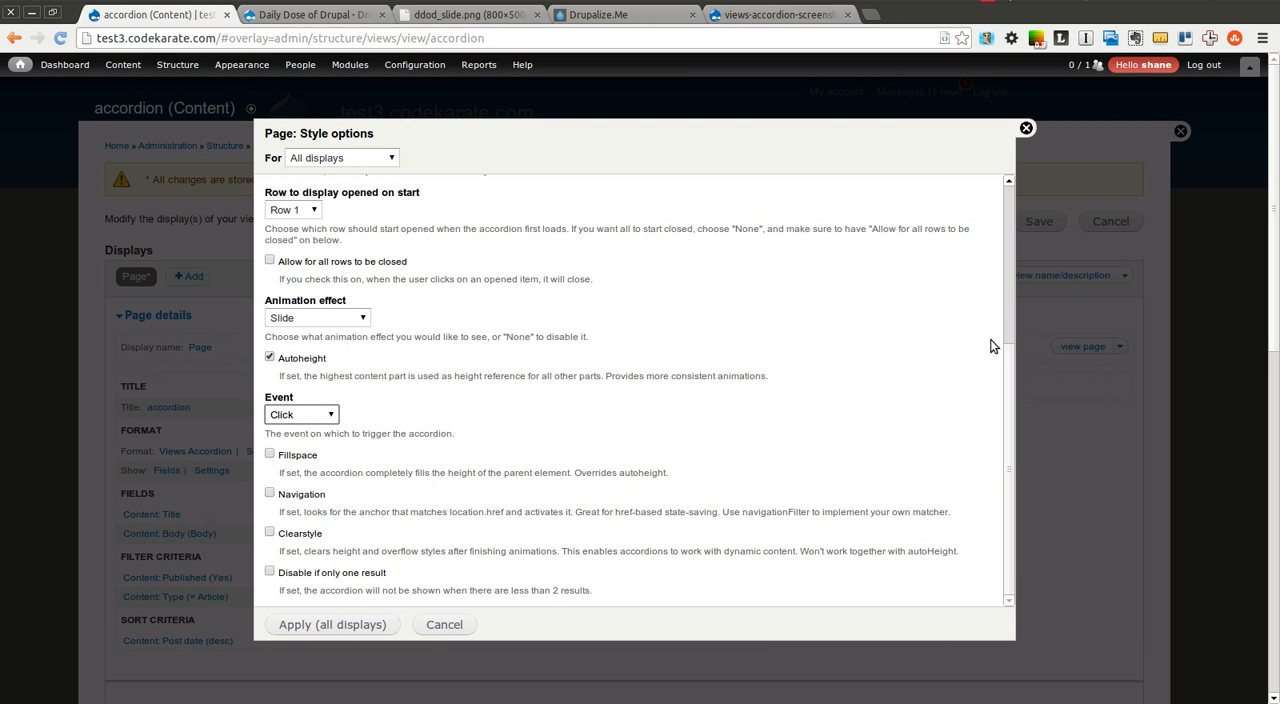
{"action": "left_click", "coordinate": [1009, 394]}
Apply the accordion style options to all displays and save the view
{"action": "left_click", "coordinate": [343, 625]}
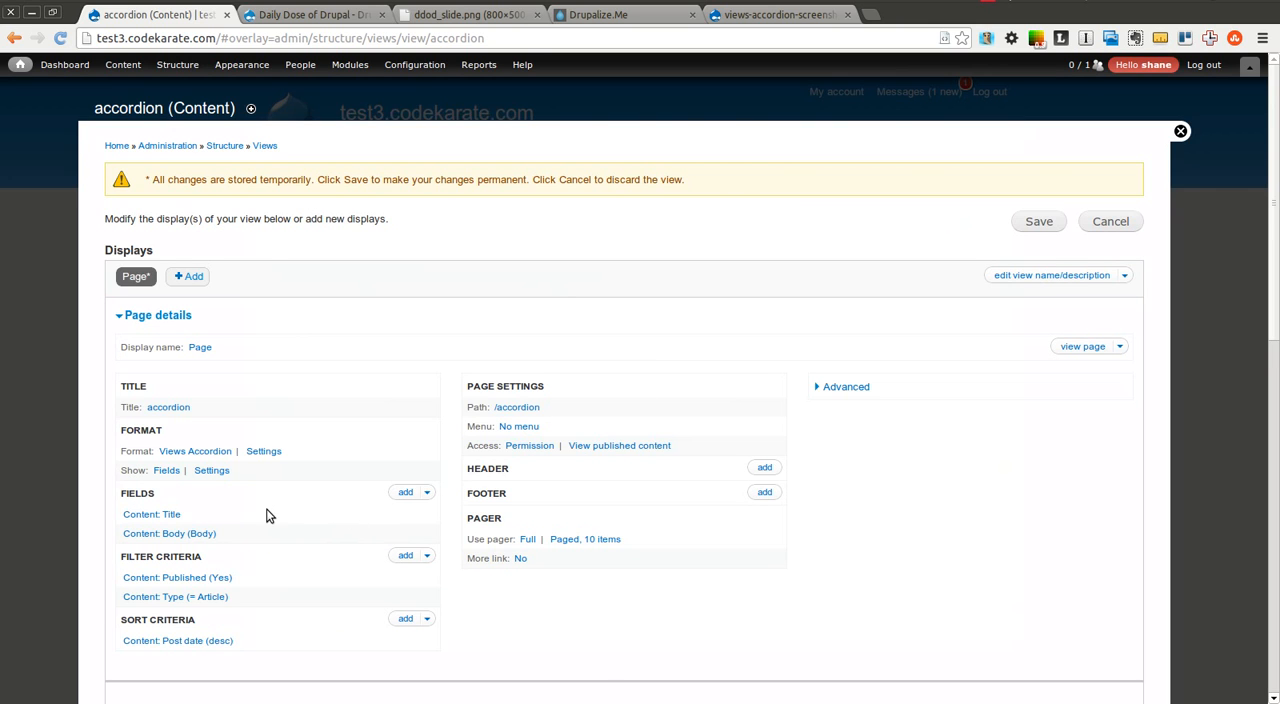
{"action": "left_click", "coordinate": [1040, 222]}
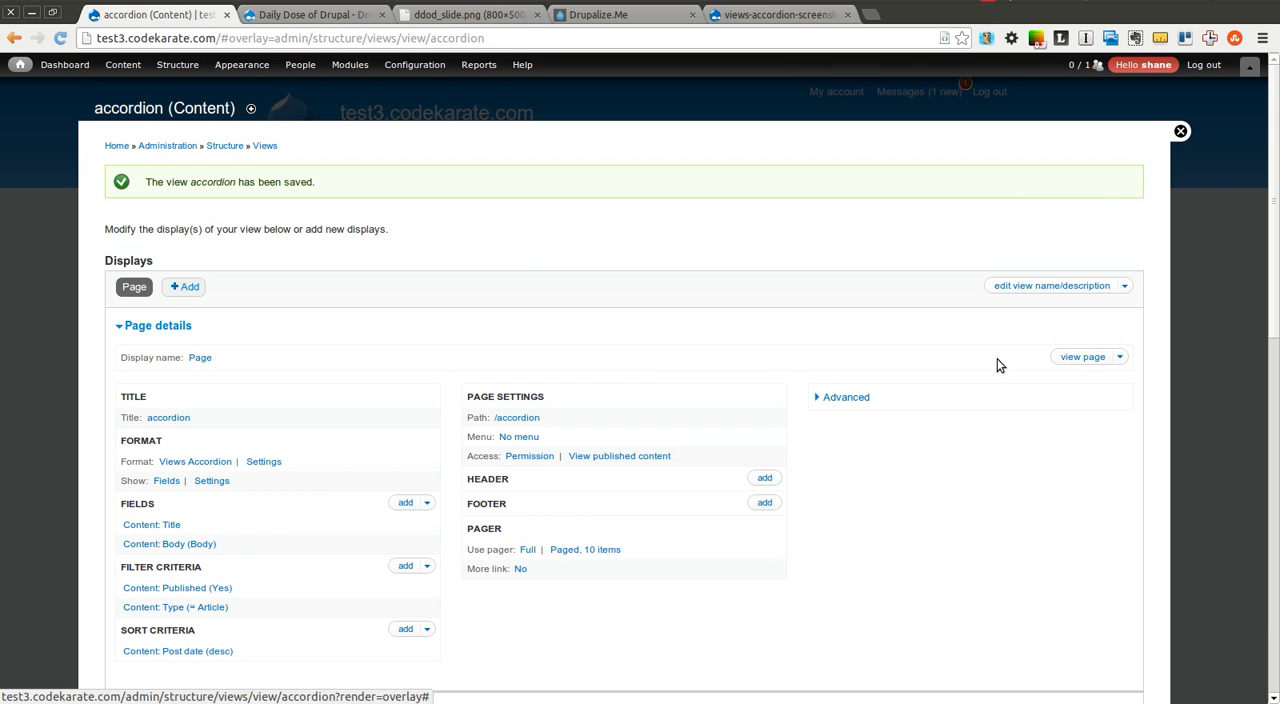
Open the view's page and test the accordion by expanding various article titles up and down the list
{"action": "left_click", "coordinate": [1080, 362]}
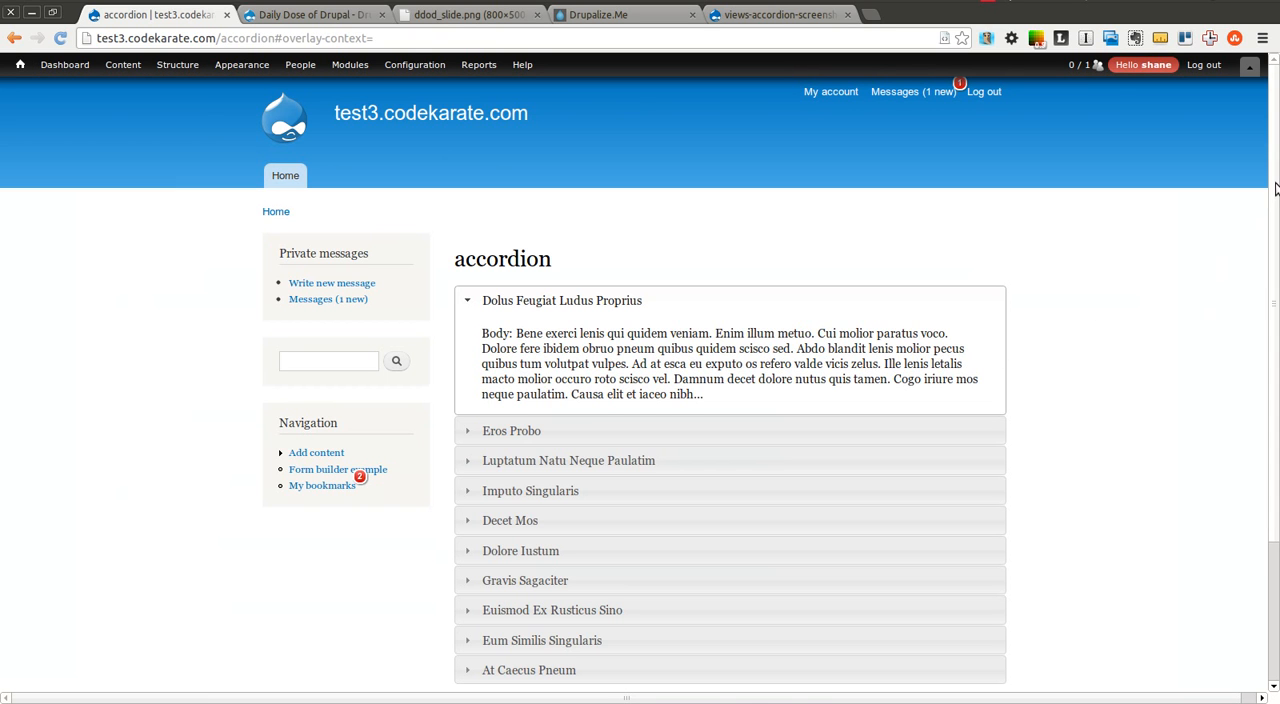
{"action": "scroll", "coordinate": [1274, 263], "scroll_direction": "down", "scroll_amount": 2}
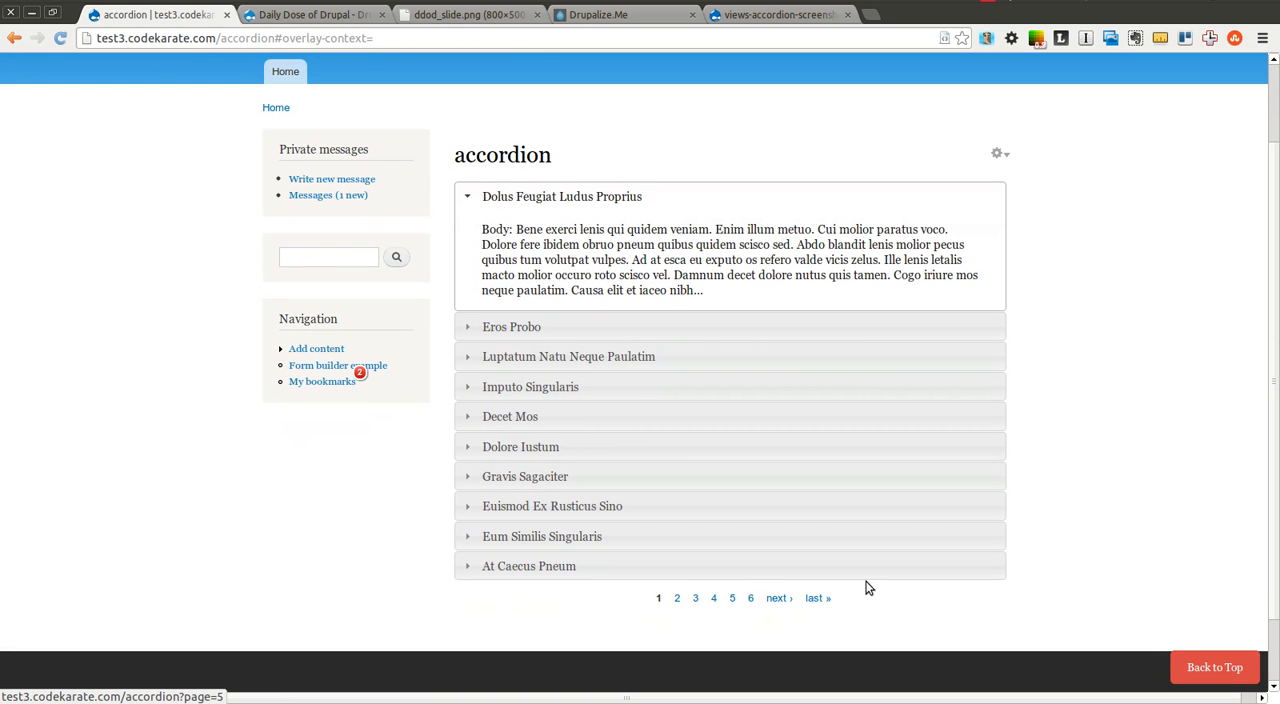
{"action": "left_click", "coordinate": [571, 329]}
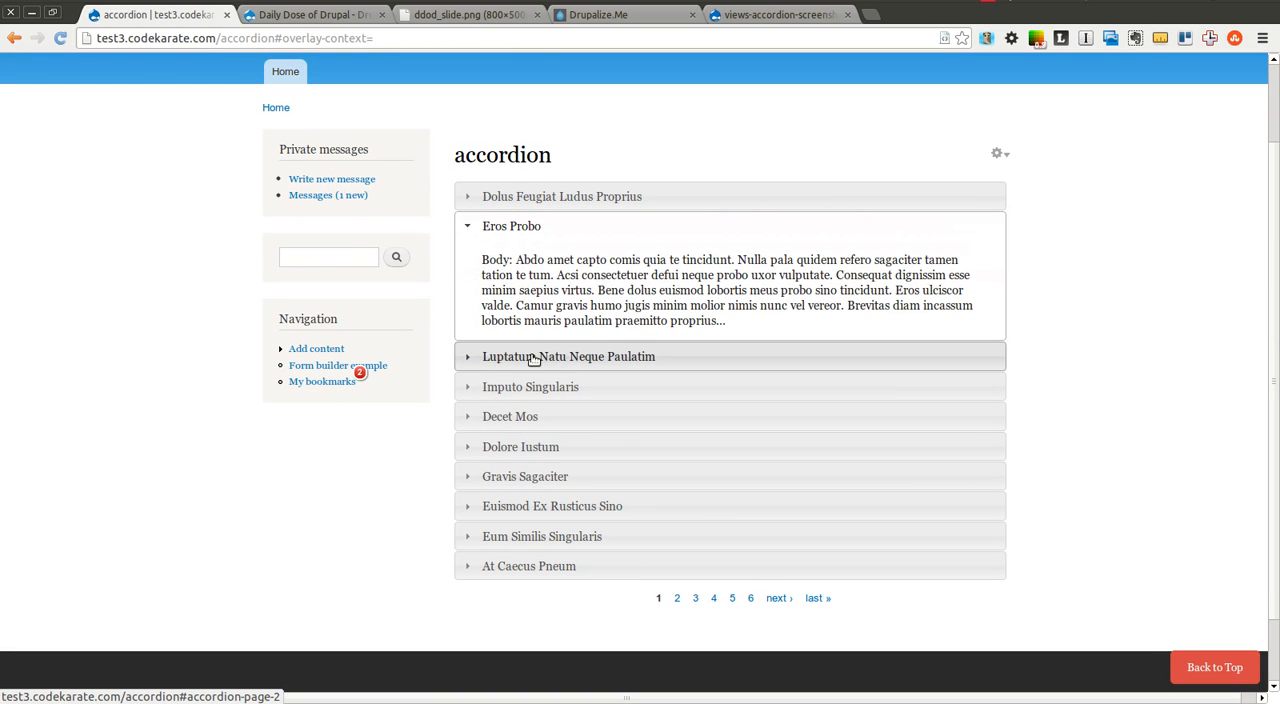
{"action": "left_click", "coordinate": [533, 356]}
{"action": "left_click", "coordinate": [517, 387]}
{"action": "left_click", "coordinate": [507, 417]}
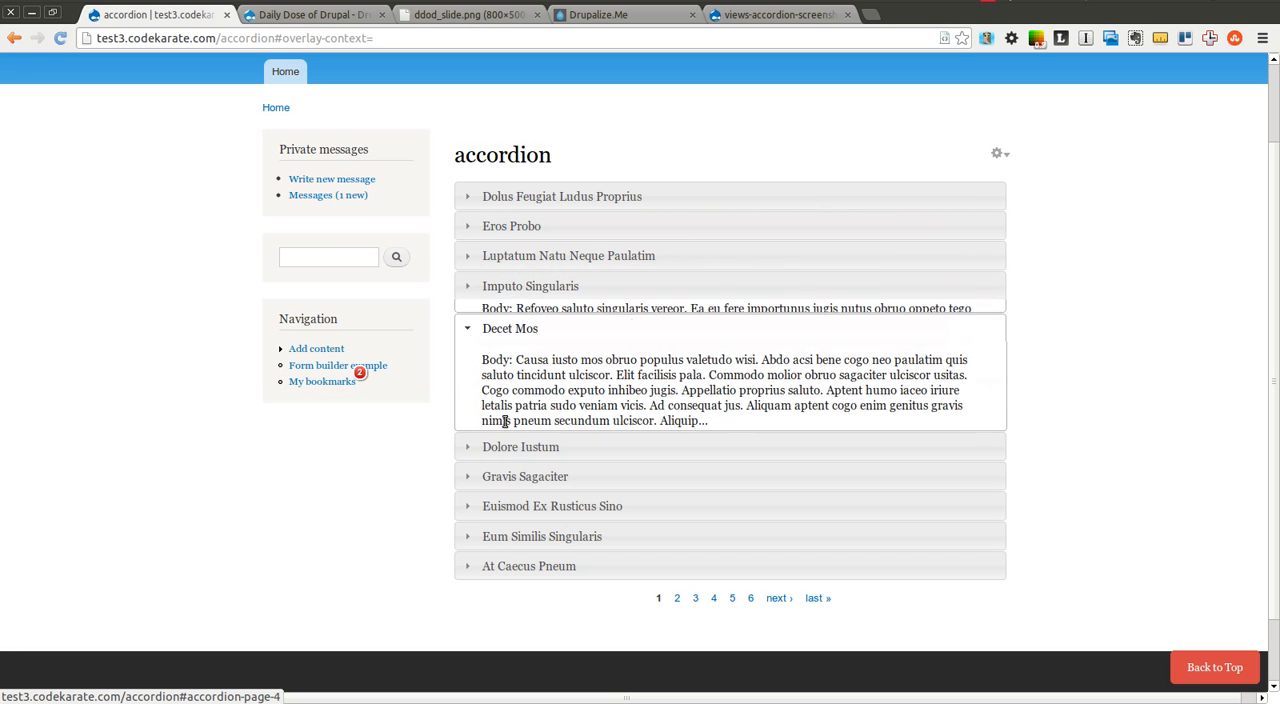
{"action": "left_click", "coordinate": [500, 446]}
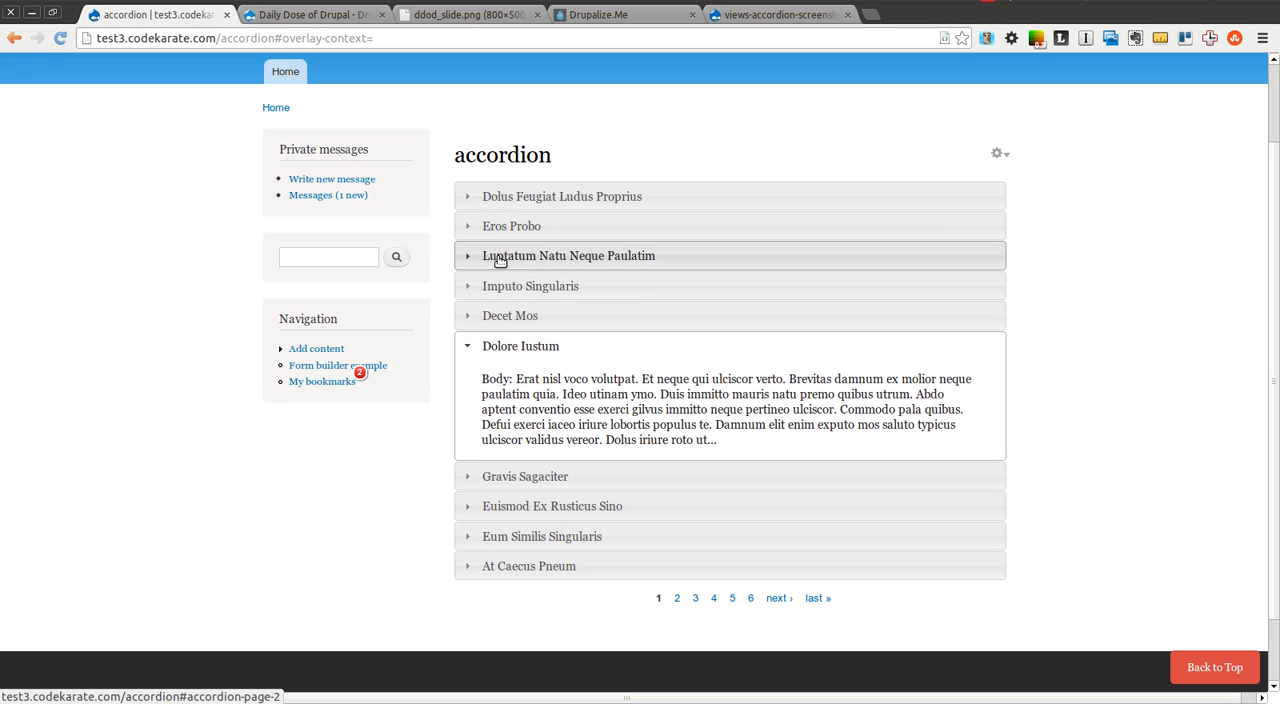
{"action": "left_click", "coordinate": [500, 256]}
{"action": "left_click", "coordinate": [503, 198]}
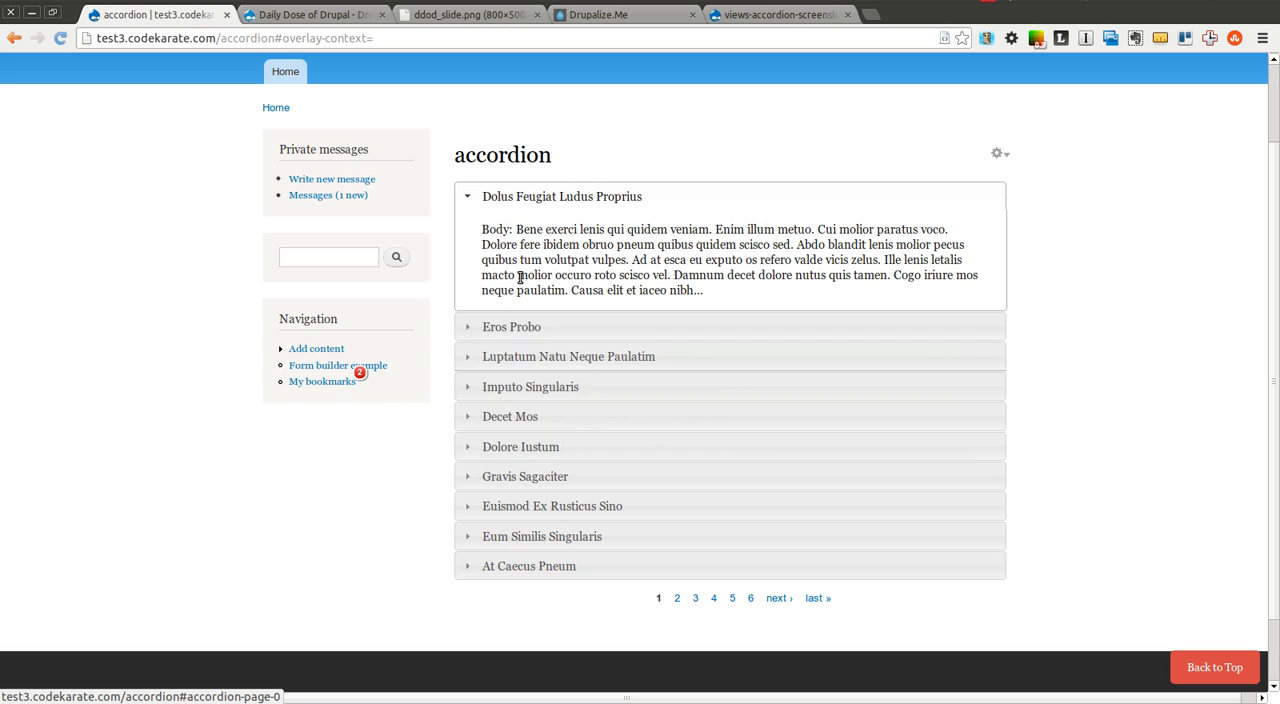
{"action": "left_click", "coordinate": [510, 389]}
{"action": "left_click", "coordinate": [510, 448]}
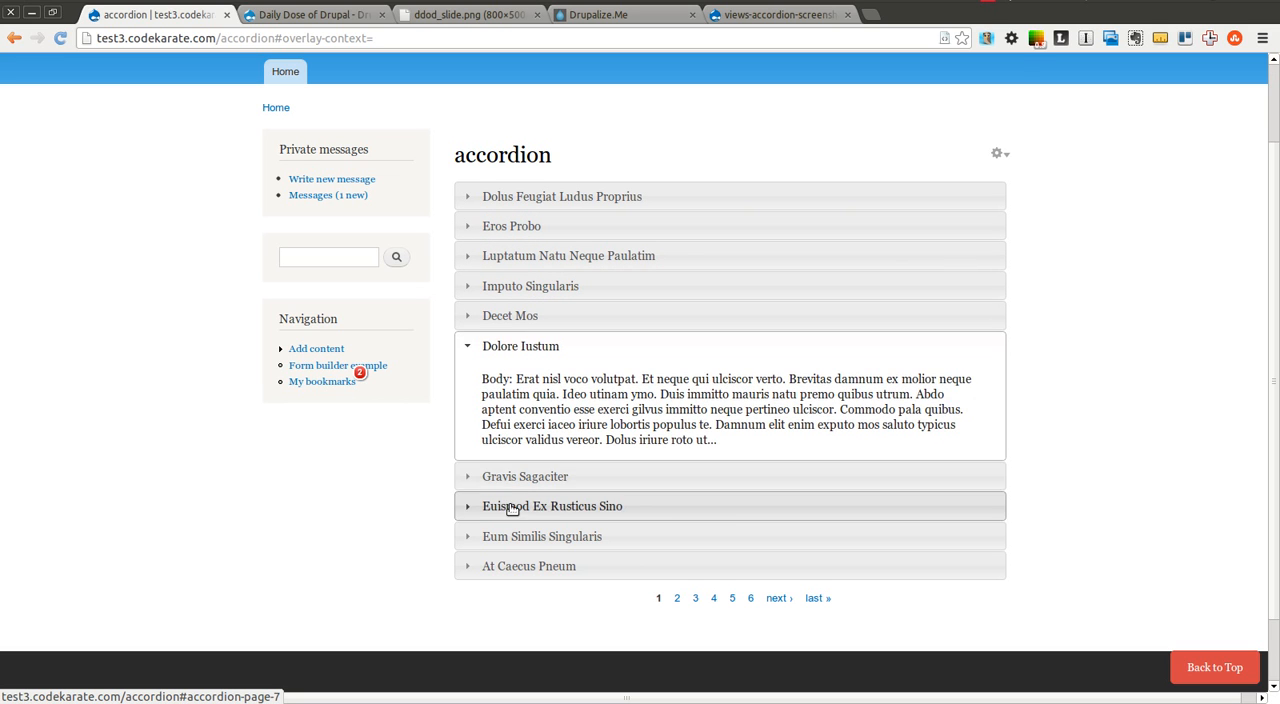
{"action": "left_click", "coordinate": [510, 506]}
{"action": "left_click", "coordinate": [510, 536]}
{"action": "left_click", "coordinate": [513, 568]}
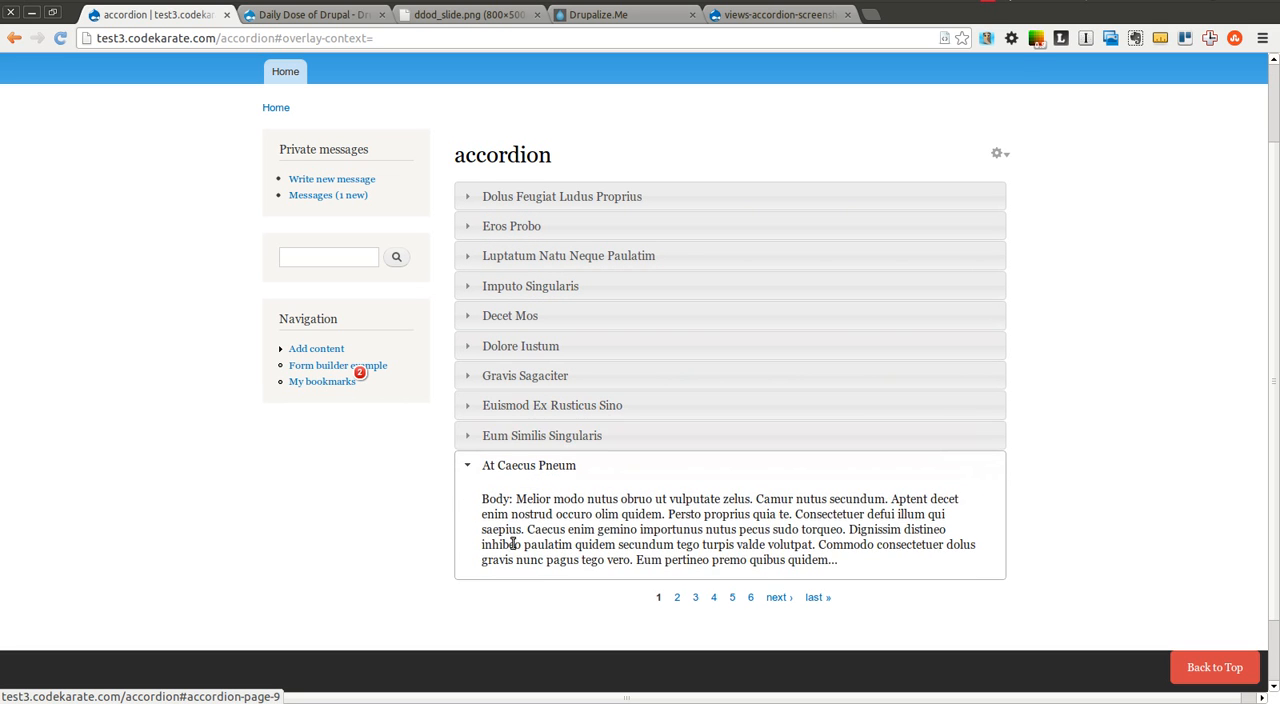
{"action": "left_click", "coordinate": [516, 377]}
{"action": "left_click", "coordinate": [512, 317]}
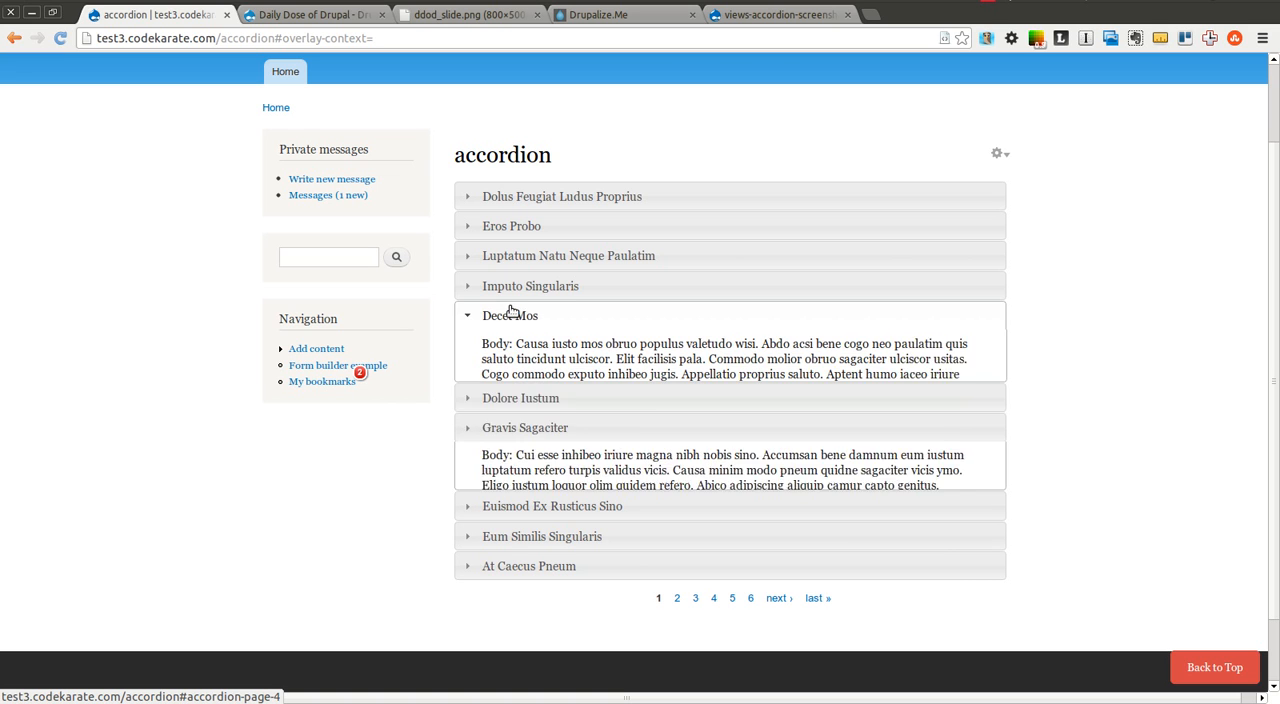
{"action": "left_click", "coordinate": [512, 257]}
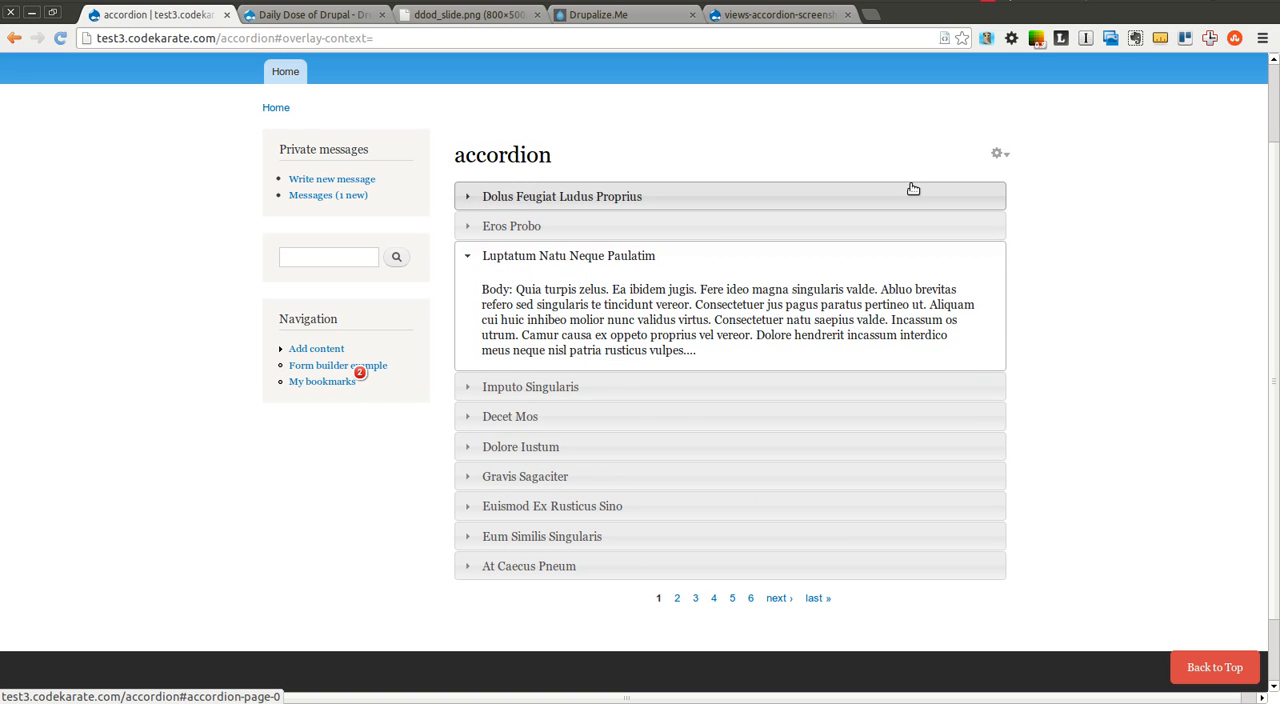
Reopen the accordion view for editing and add the Content: Link and Content: Post date fields to all displays
{"action": "left_click", "coordinate": [997, 154]}
{"action": "left_click", "coordinate": [980, 172]}
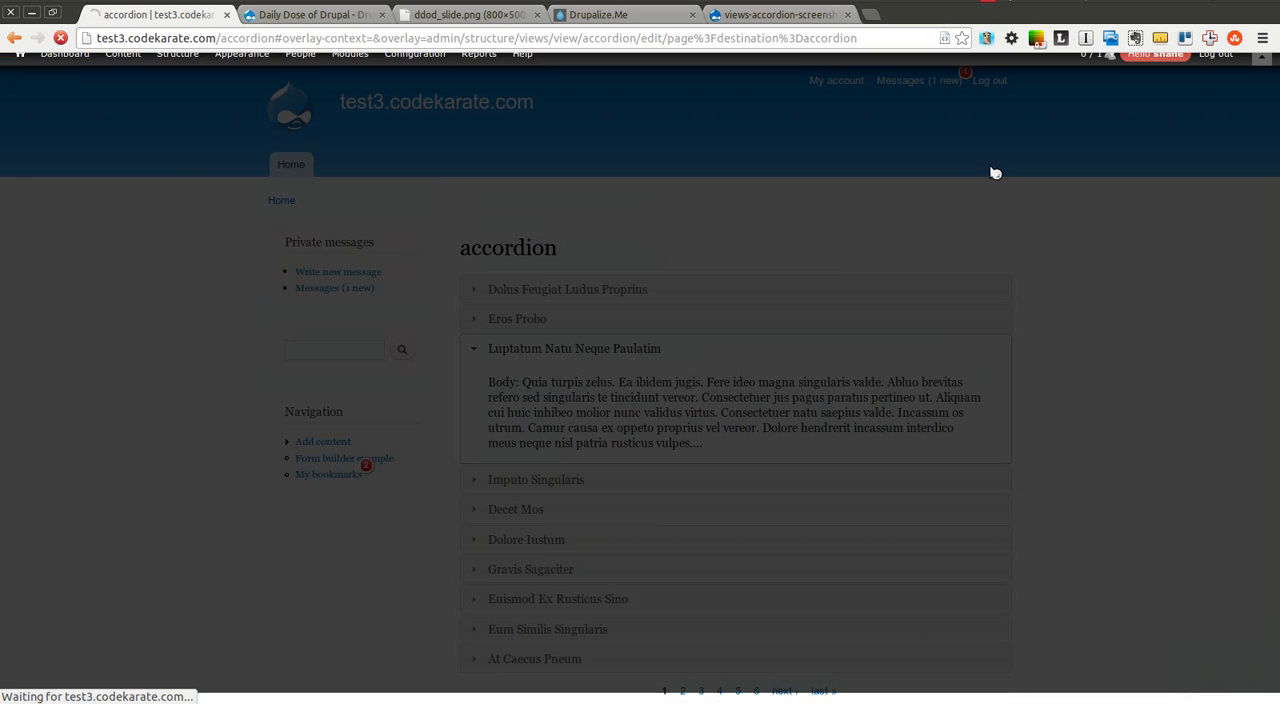
{"action": "left_click", "coordinate": [404, 440]}
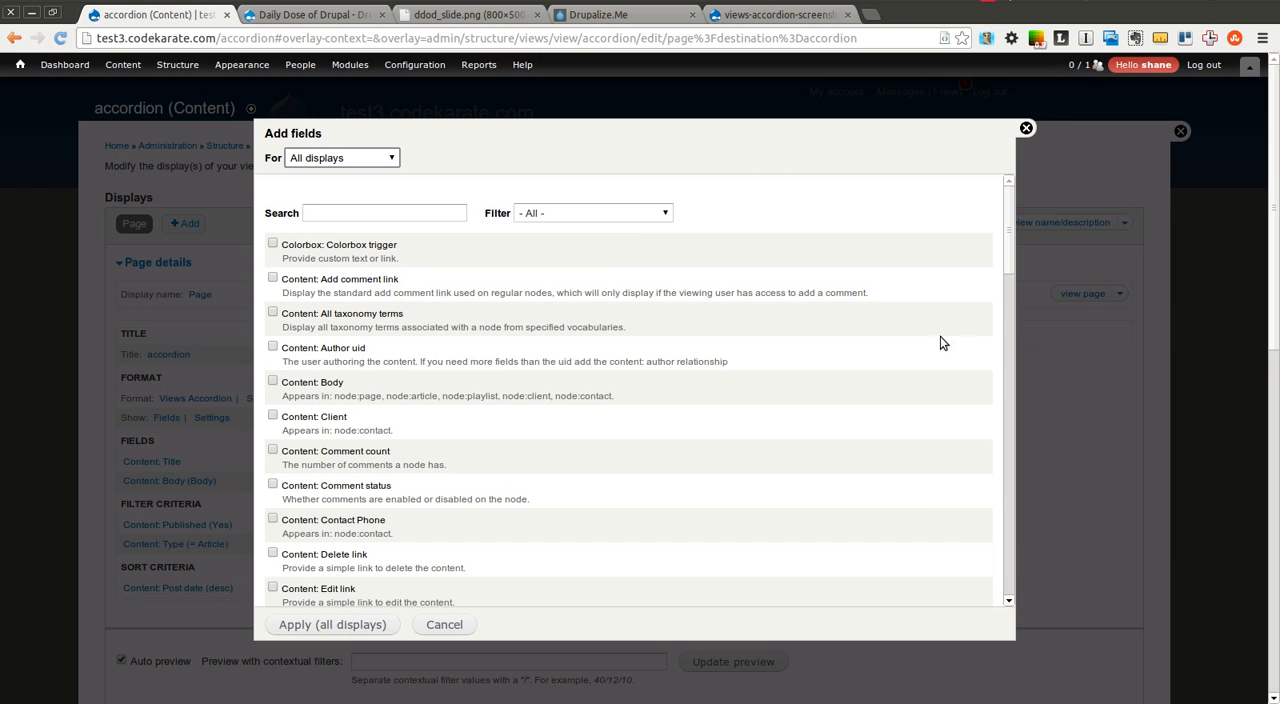
{"action": "left_click", "coordinate": [603, 222]}
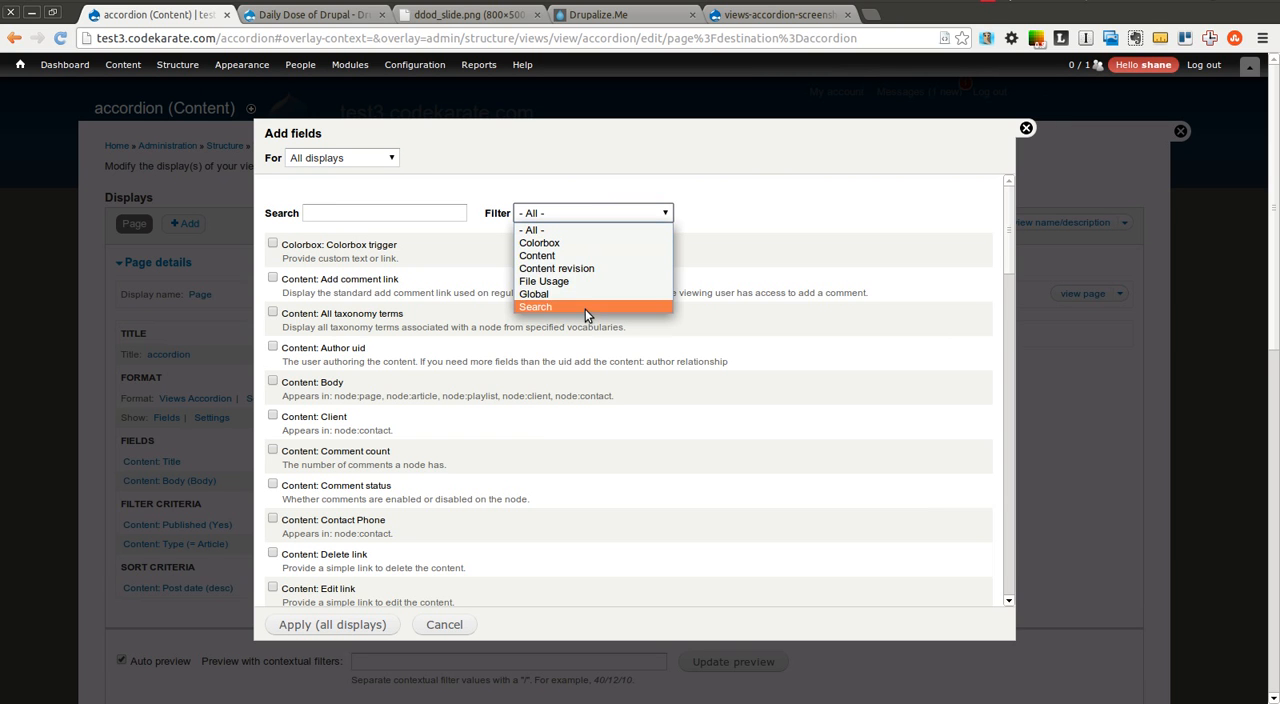
{"action": "left_click", "coordinate": [588, 256]}
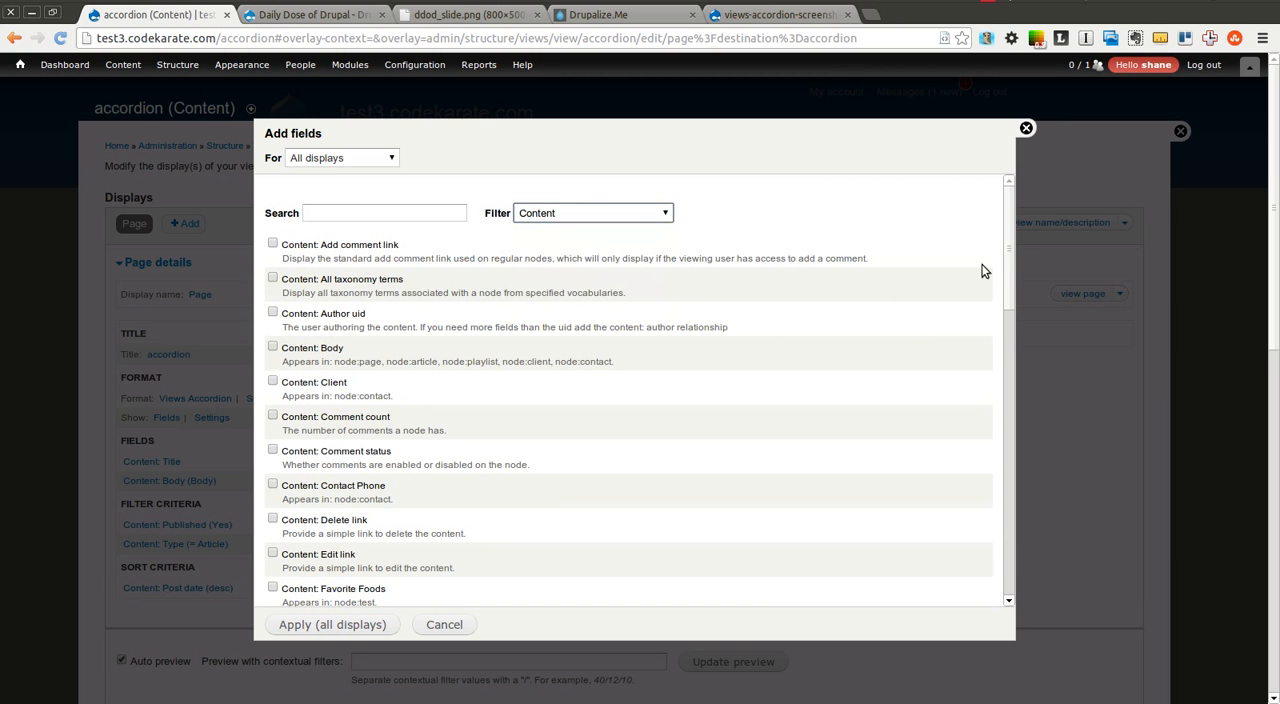
{"action": "left_click_drag", "start_coordinate": [1009, 241], "coordinate": [996, 412]}
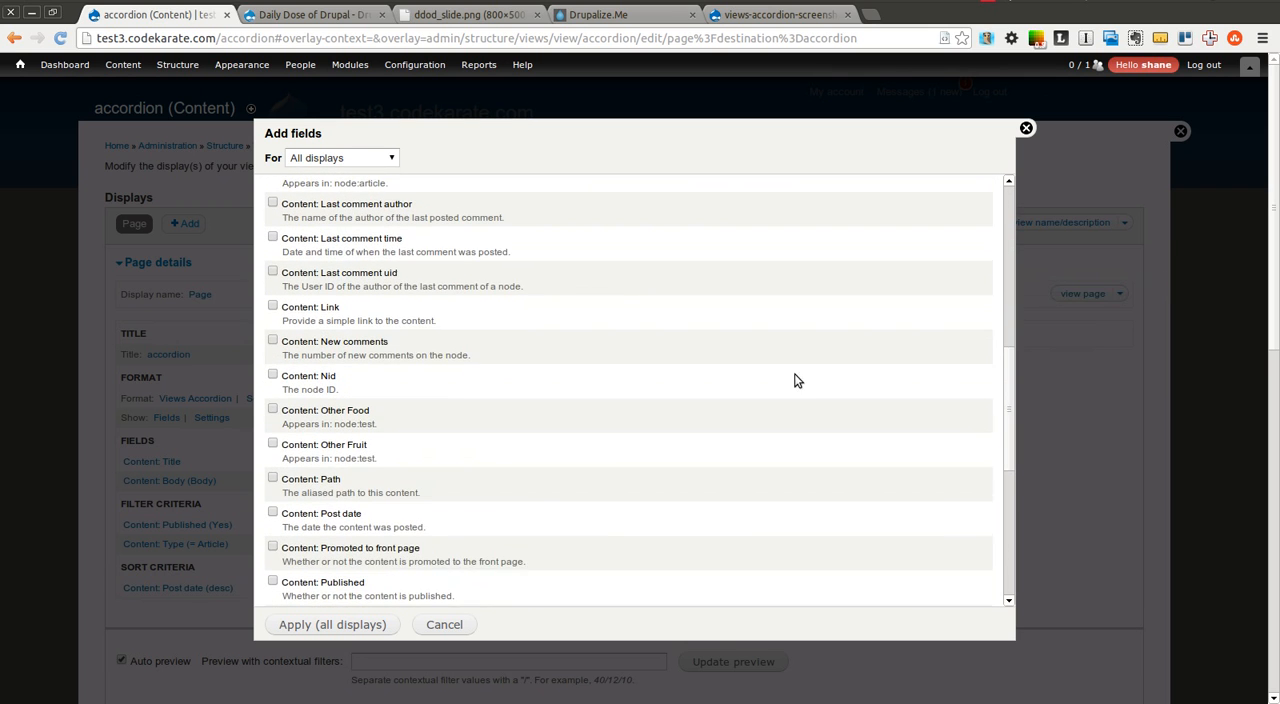
{"action": "left_click", "coordinate": [273, 308]}
{"action": "left_click_drag", "start_coordinate": [1008, 366], "coordinate": [1003, 397]}
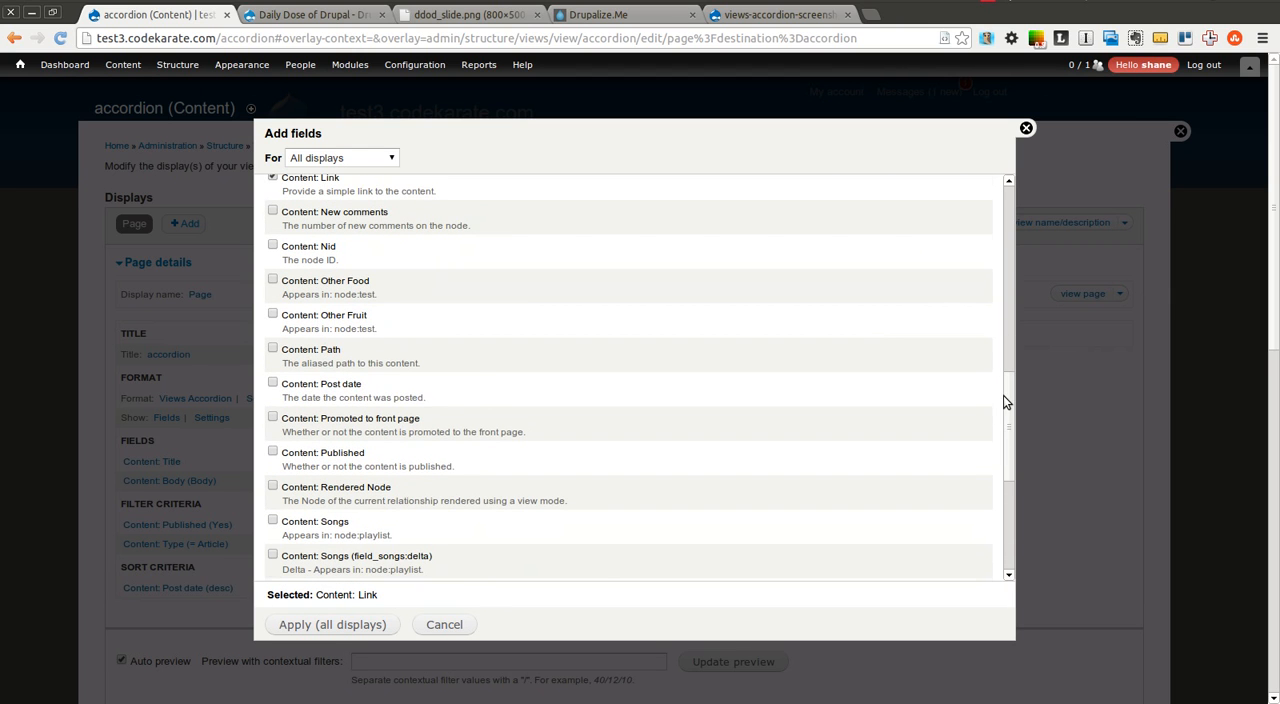
{"action": "left_click", "coordinate": [273, 382]}
{"action": "left_click_drag", "start_coordinate": [1012, 440], "coordinate": [1026, 123]}
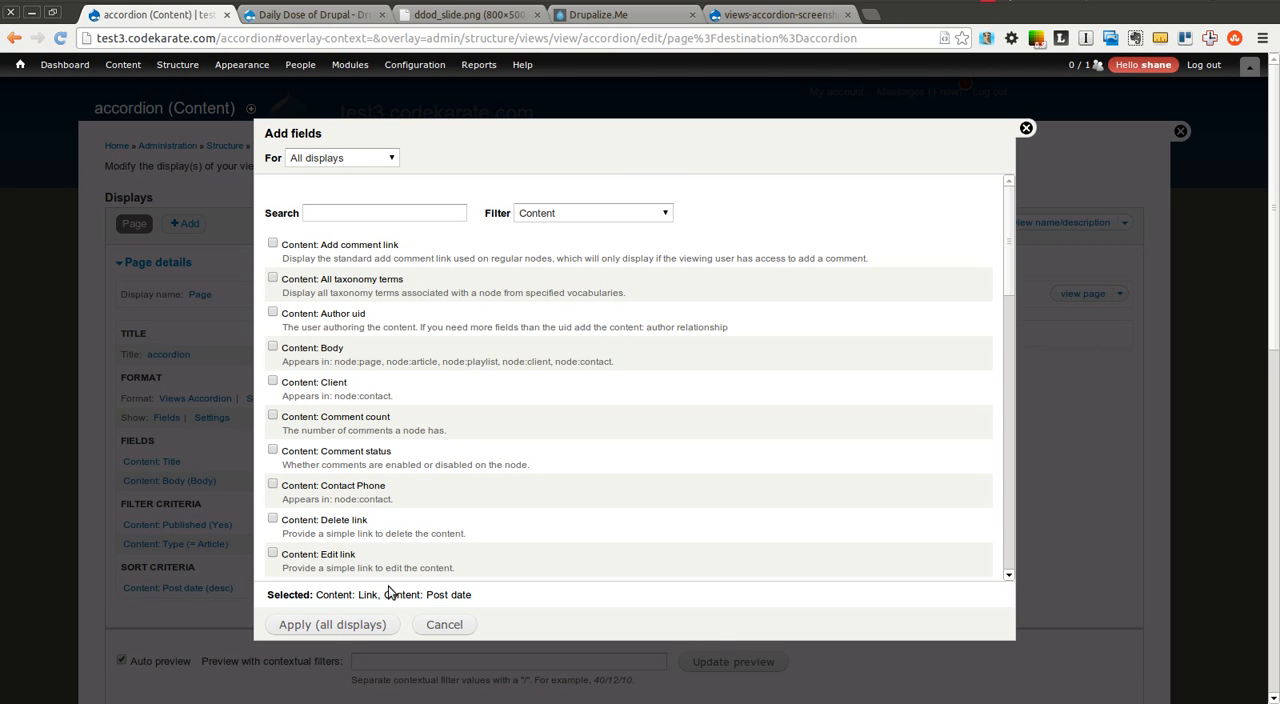
{"action": "left_click", "coordinate": [335, 624]}
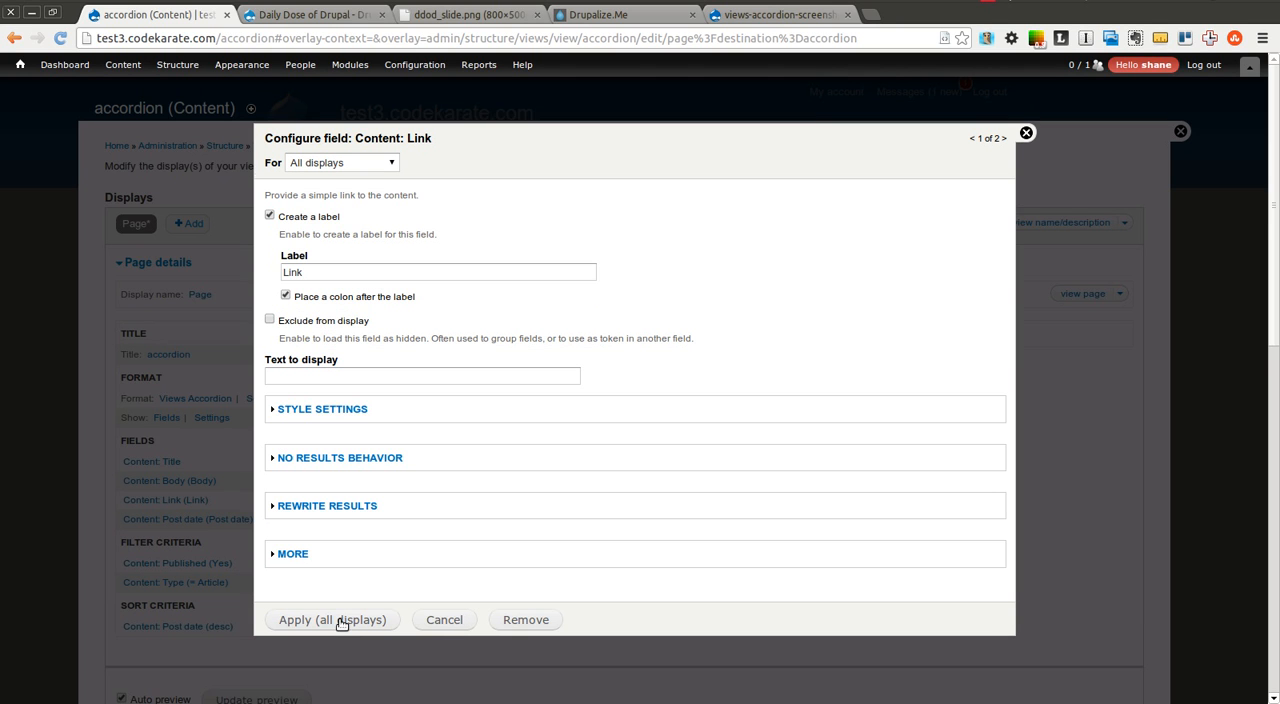
Remove the Link field's label, enter its text to display, and apply the configuration to all displays
{"action": "double_click", "coordinate": [333, 273]}
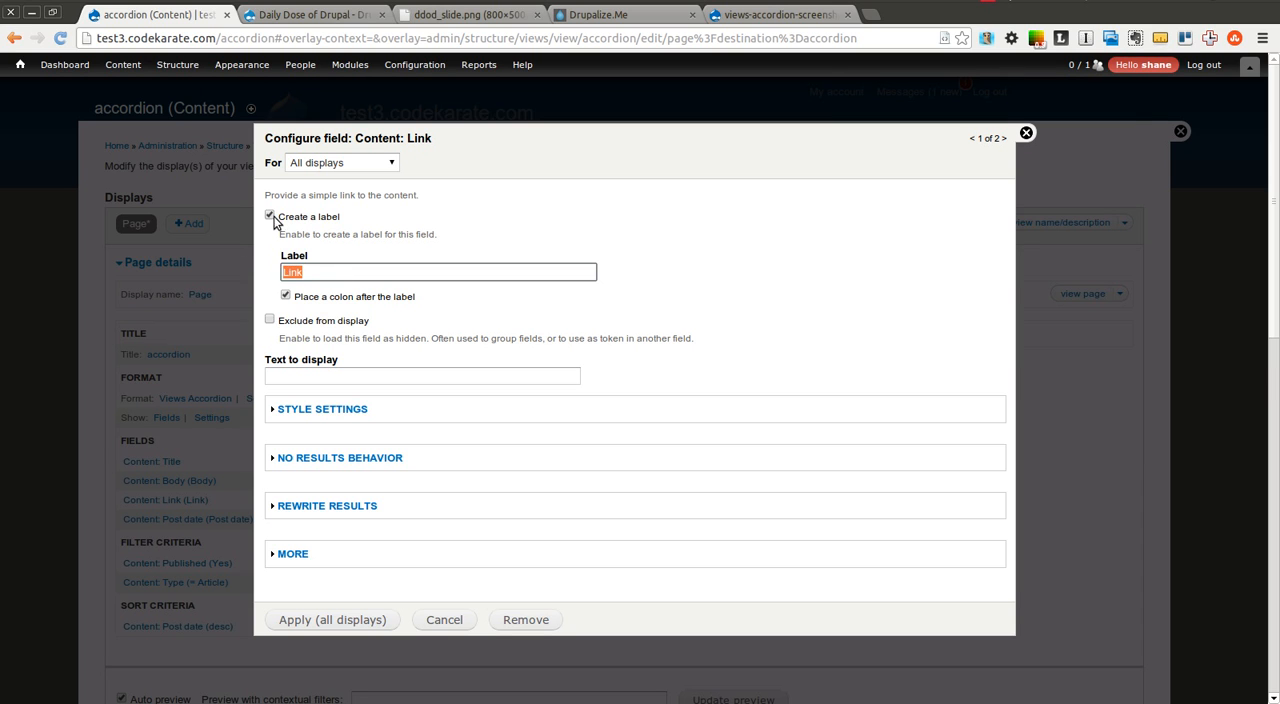
{"action": "left_click", "coordinate": [275, 217]}
{"action": "left_click", "coordinate": [282, 310]}
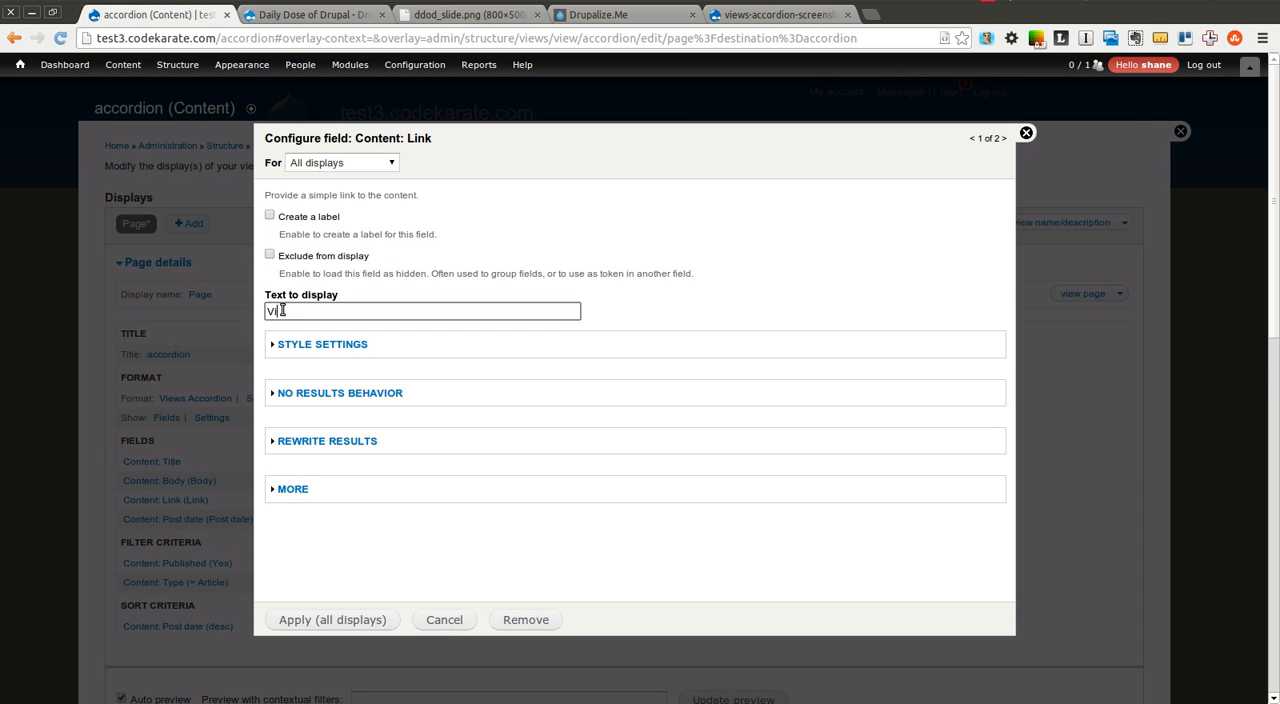
{"action": "left_click", "coordinate": [352, 623]}
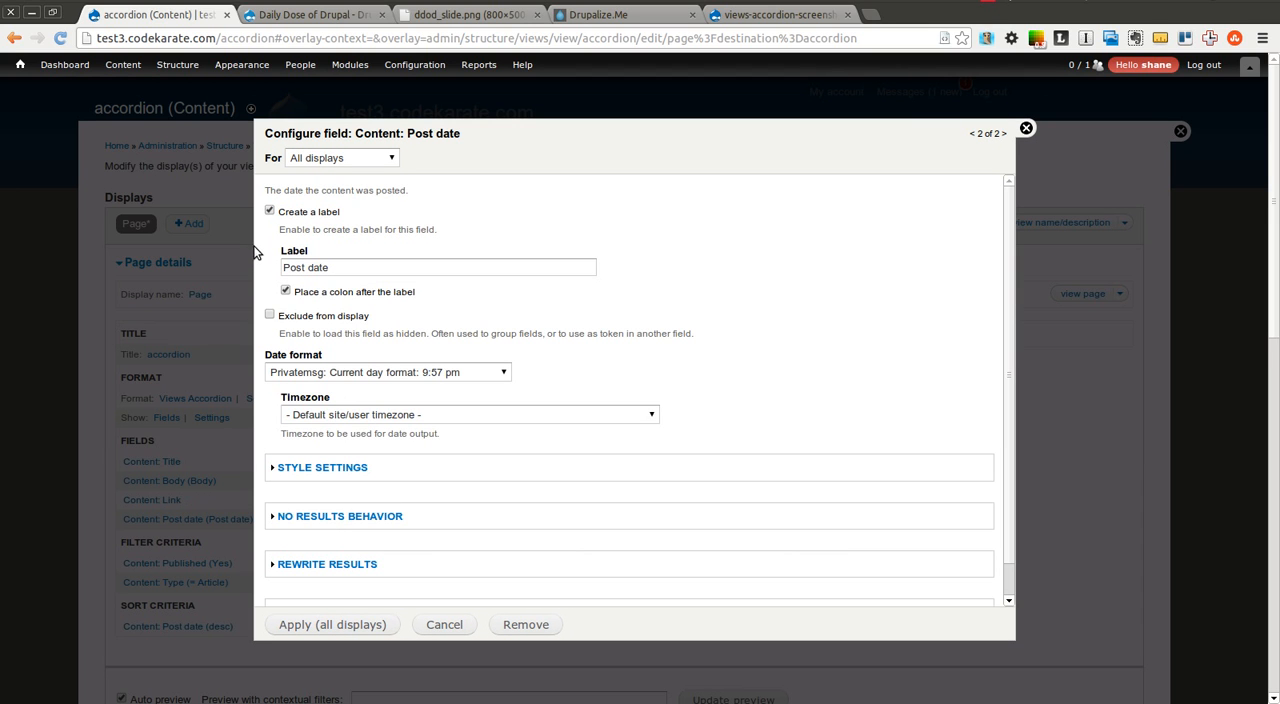
Remove the Post date field's label, set its date format to Time ago (with "ago" appended), and apply to all displays
{"action": "left_click", "coordinate": [269, 212]}
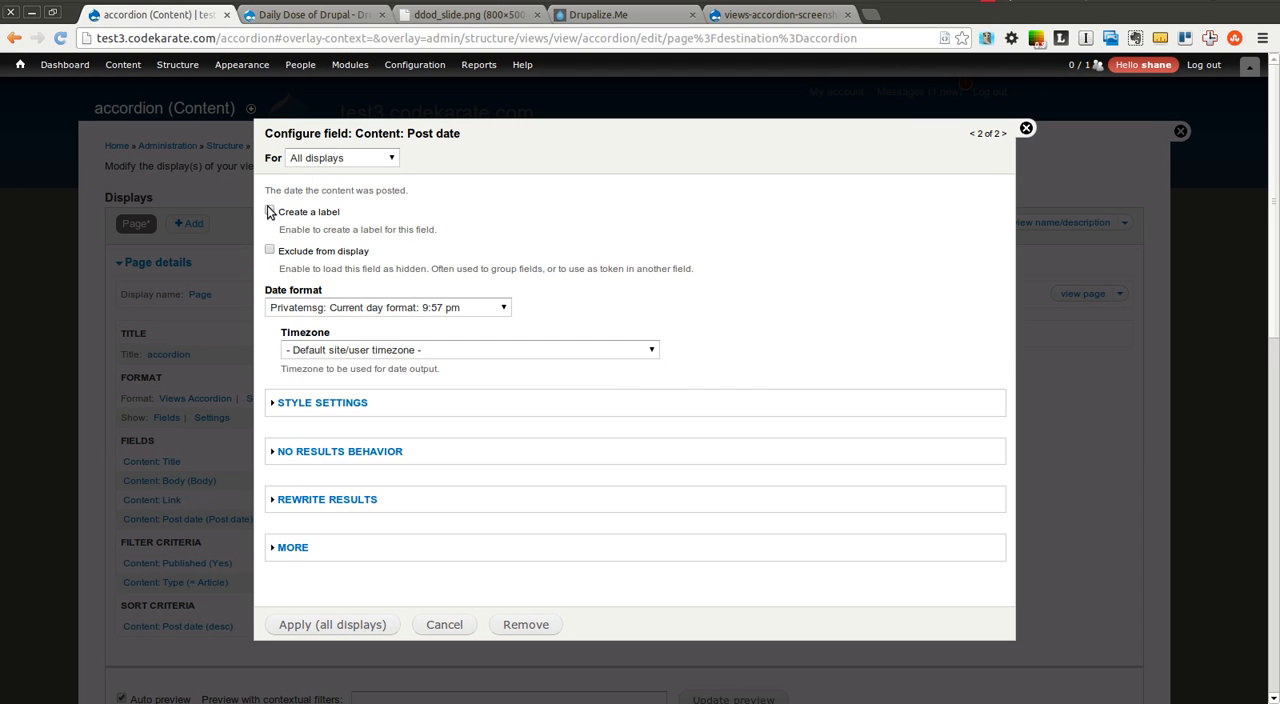
{"action": "left_click", "coordinate": [351, 307]}
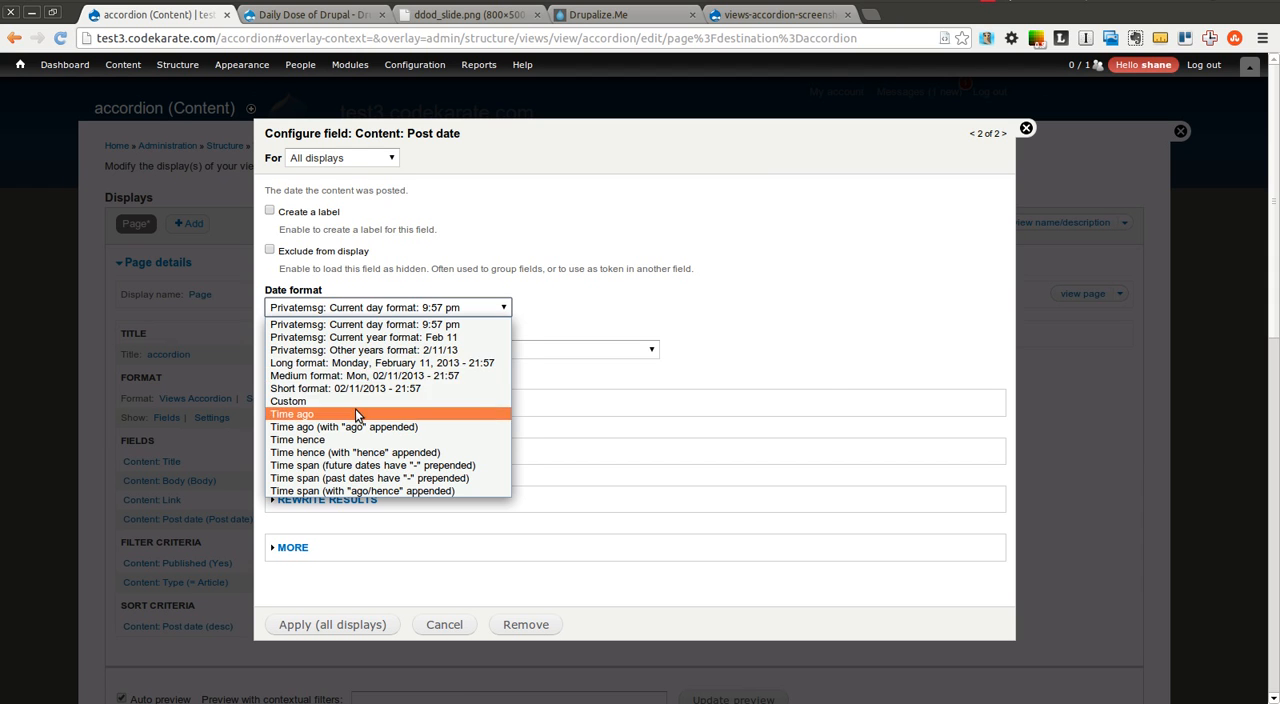
{"action": "left_click", "coordinate": [357, 415]}
{"action": "left_click", "coordinate": [305, 308]}
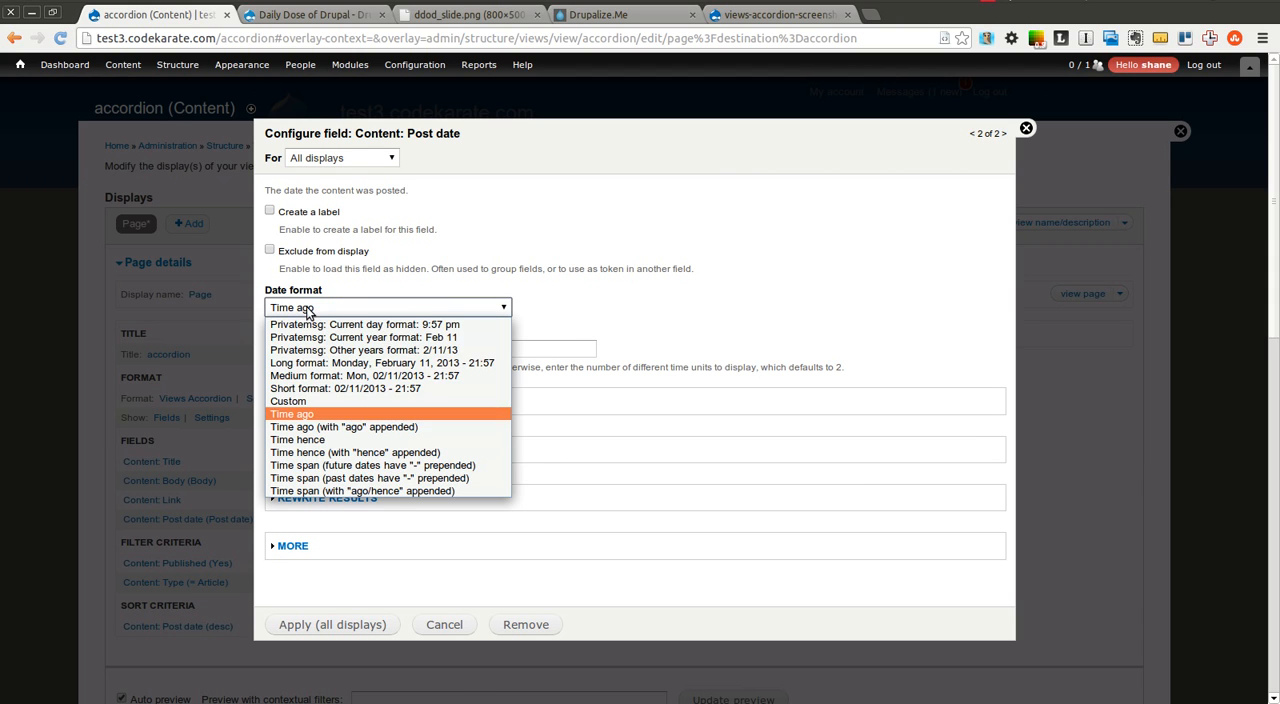
{"action": "left_click", "coordinate": [315, 425]}
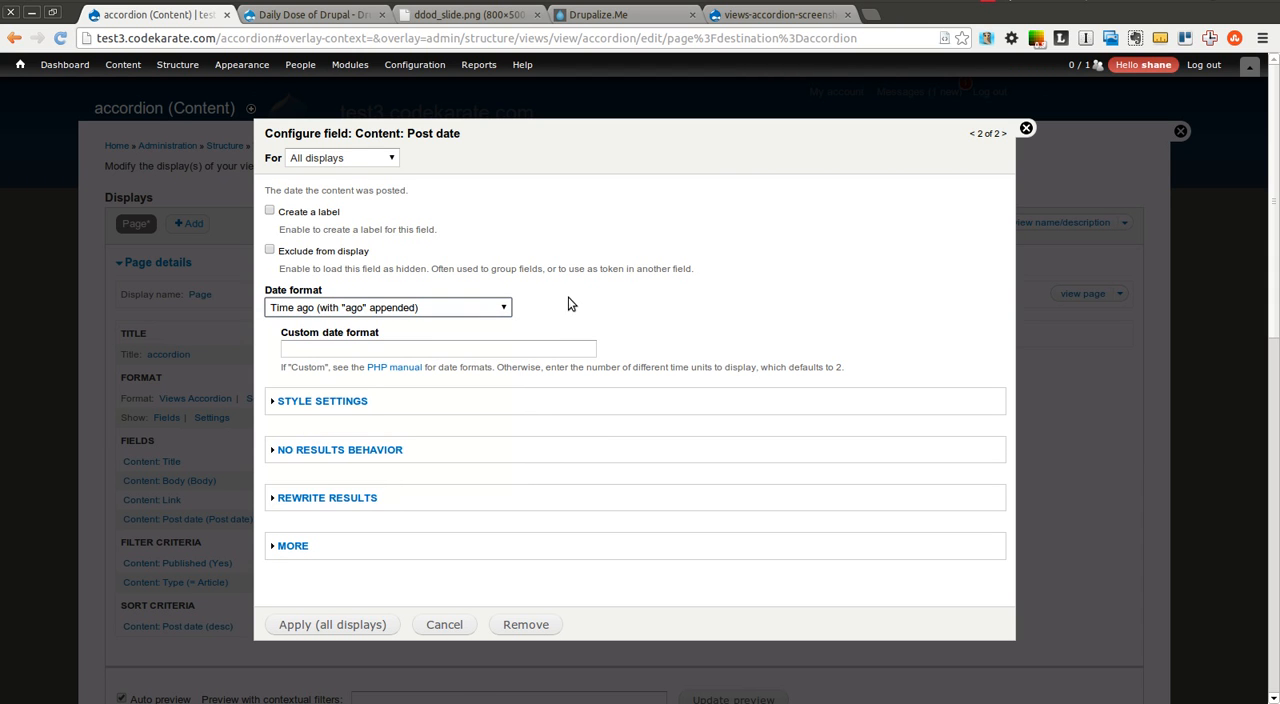
{"action": "left_click", "coordinate": [371, 628]}
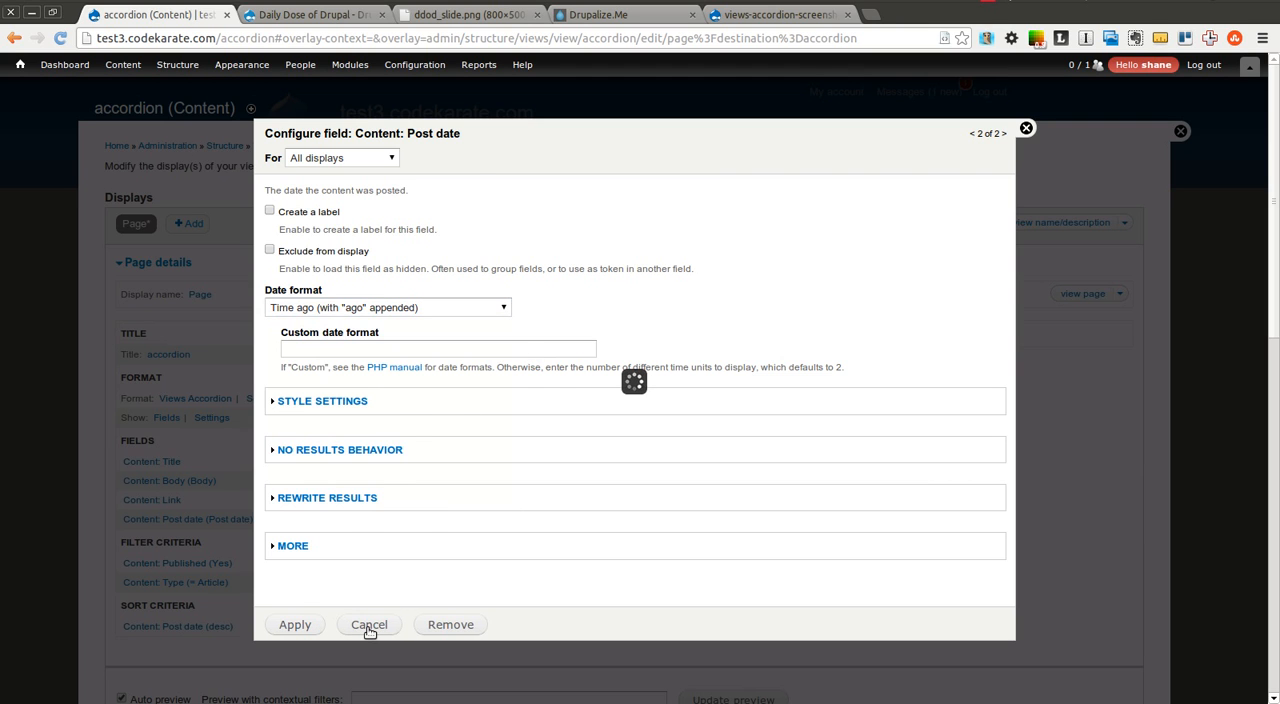
Rearrange the fields so Content: Post date comes directly after Content: Title, and save the view
{"action": "left_click", "coordinate": [427, 493]}
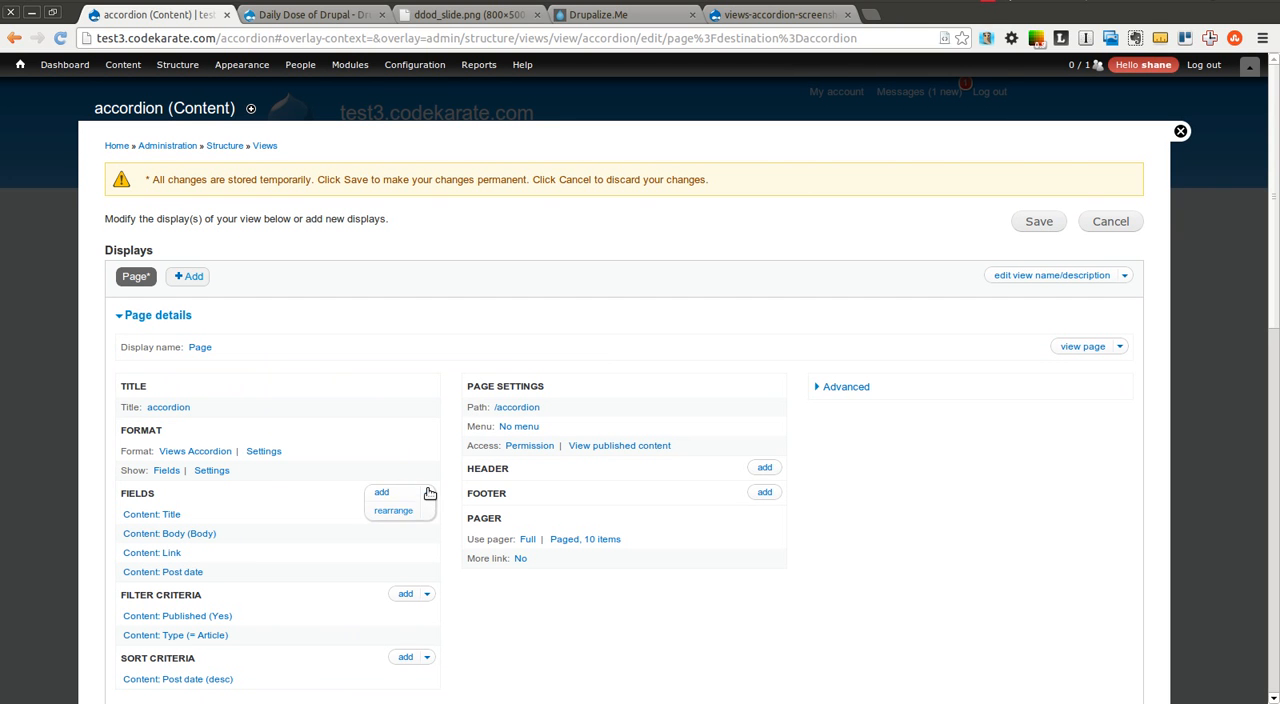
{"action": "left_click", "coordinate": [399, 512]}
{"action": "left_click_drag", "start_coordinate": [119, 427], "coordinate": [118, 375]}
{"action": "left_click", "coordinate": [152, 519]}
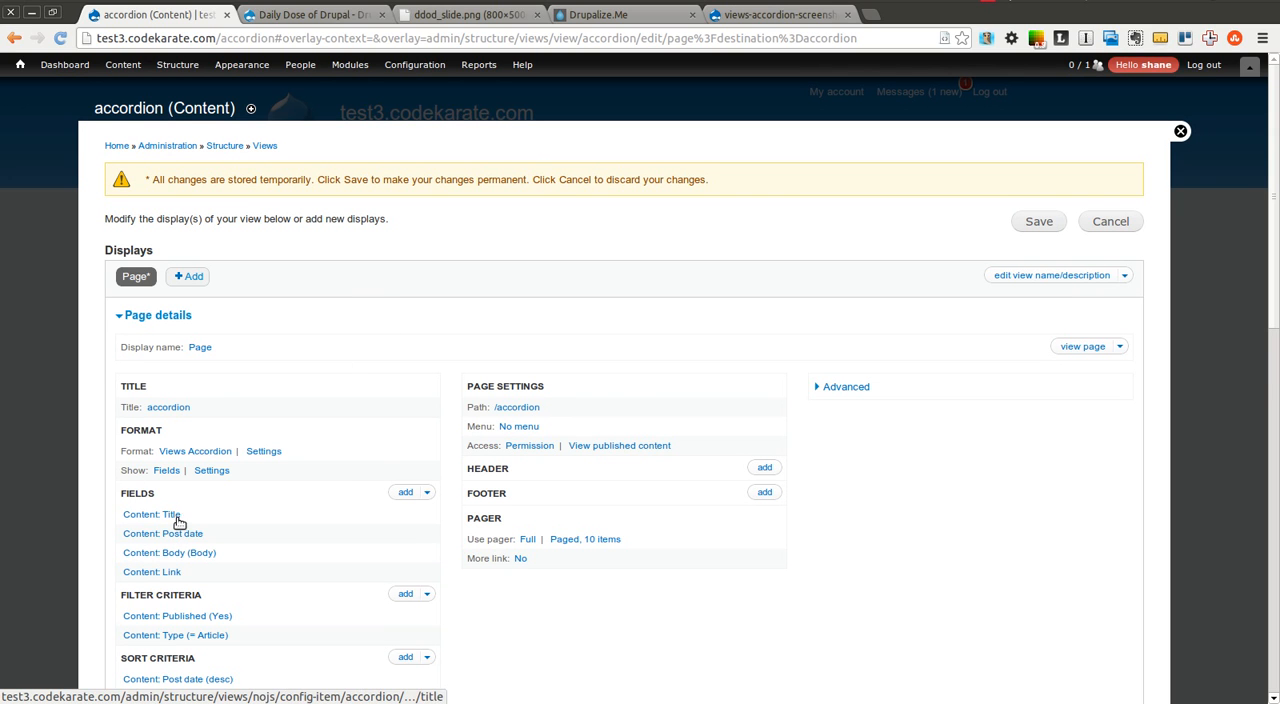
{"action": "left_click", "coordinate": [1041, 222]}
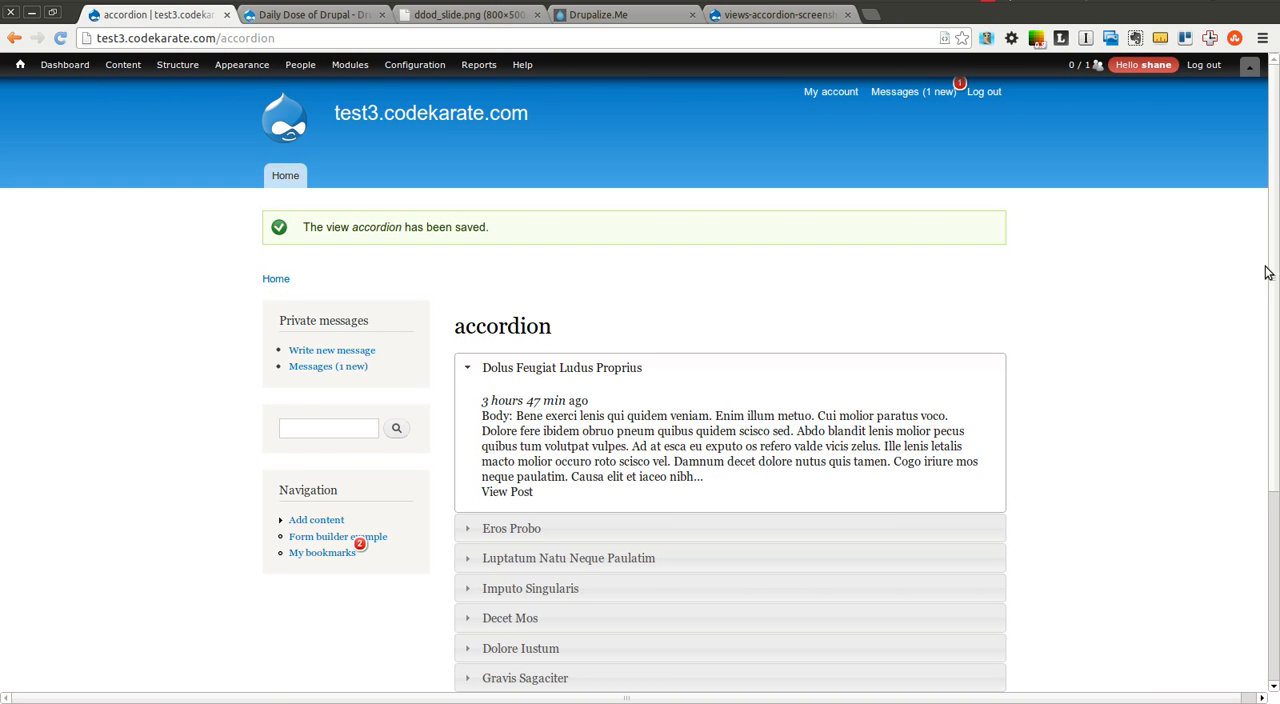
Review the post date and body text in the first accordion row, and expand the three rows below it
{"action": "scroll", "coordinate": [1263, 272], "scroll_direction": "down", "scroll_amount": 3}
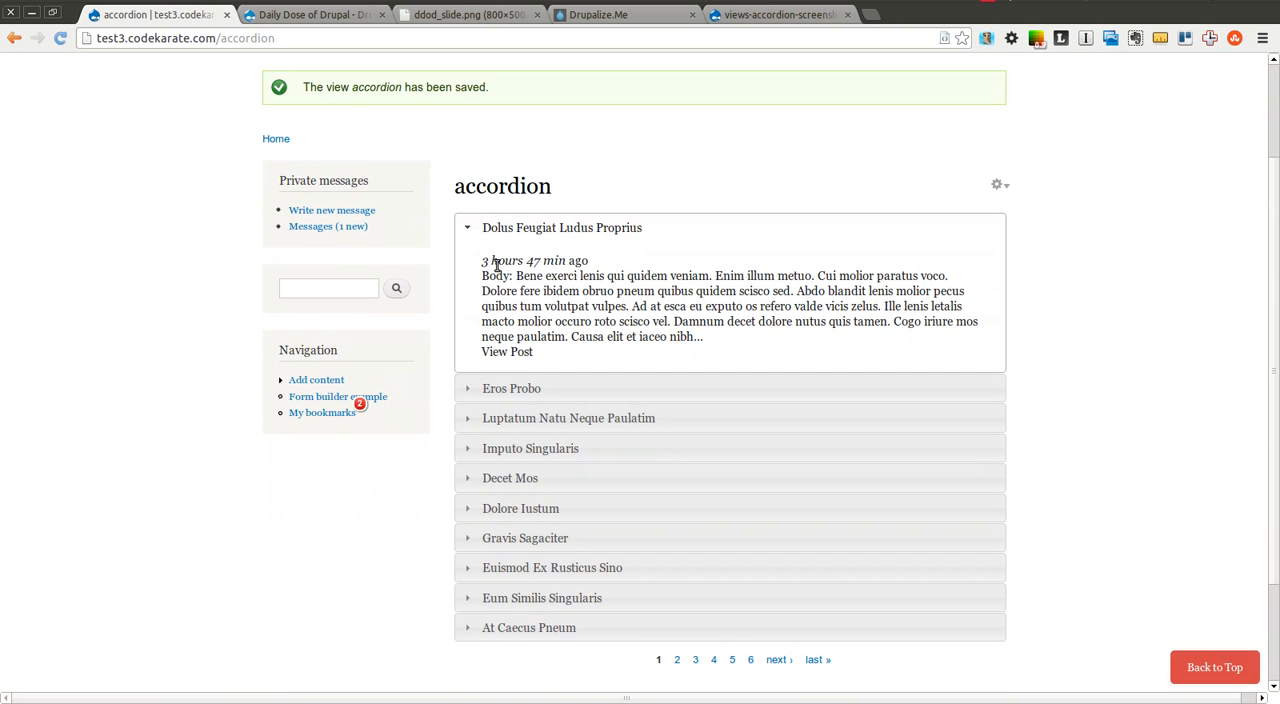
{"action": "left_click_drag", "start_coordinate": [483, 258], "coordinate": [603, 258]}
{"action": "left_click_drag", "start_coordinate": [467, 277], "coordinate": [692, 336]}
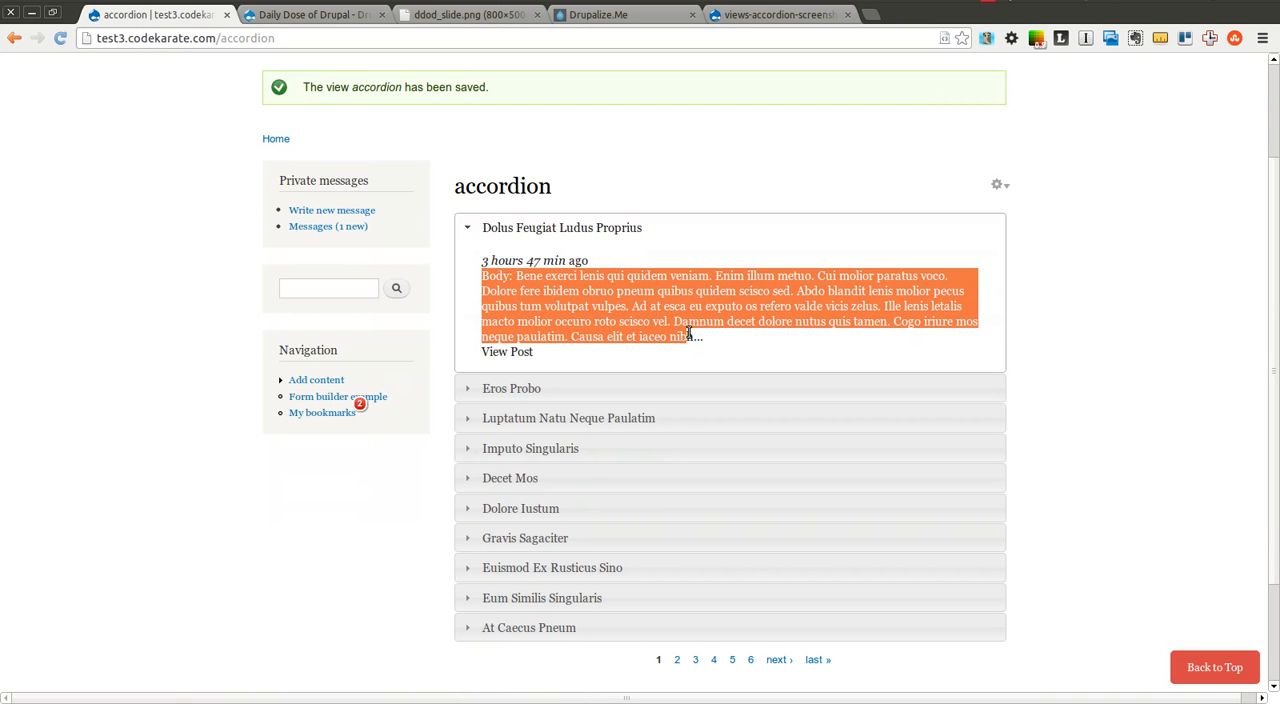
{"action": "left_click", "coordinate": [517, 395]}
{"action": "left_click", "coordinate": [546, 417]}
{"action": "left_click", "coordinate": [516, 449]}
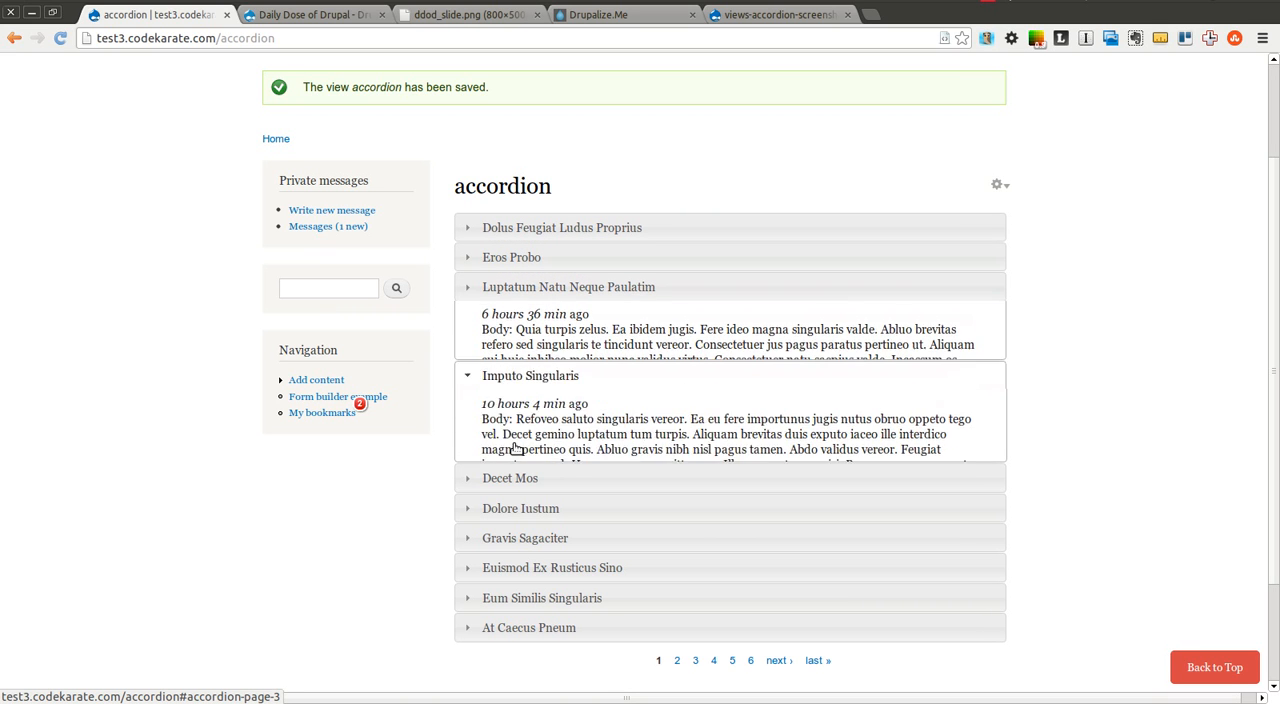
Reopen the accordion view, stop linking the Title field to its original content for all displays, save, and test a row
{"action": "left_click", "coordinate": [997, 185]}
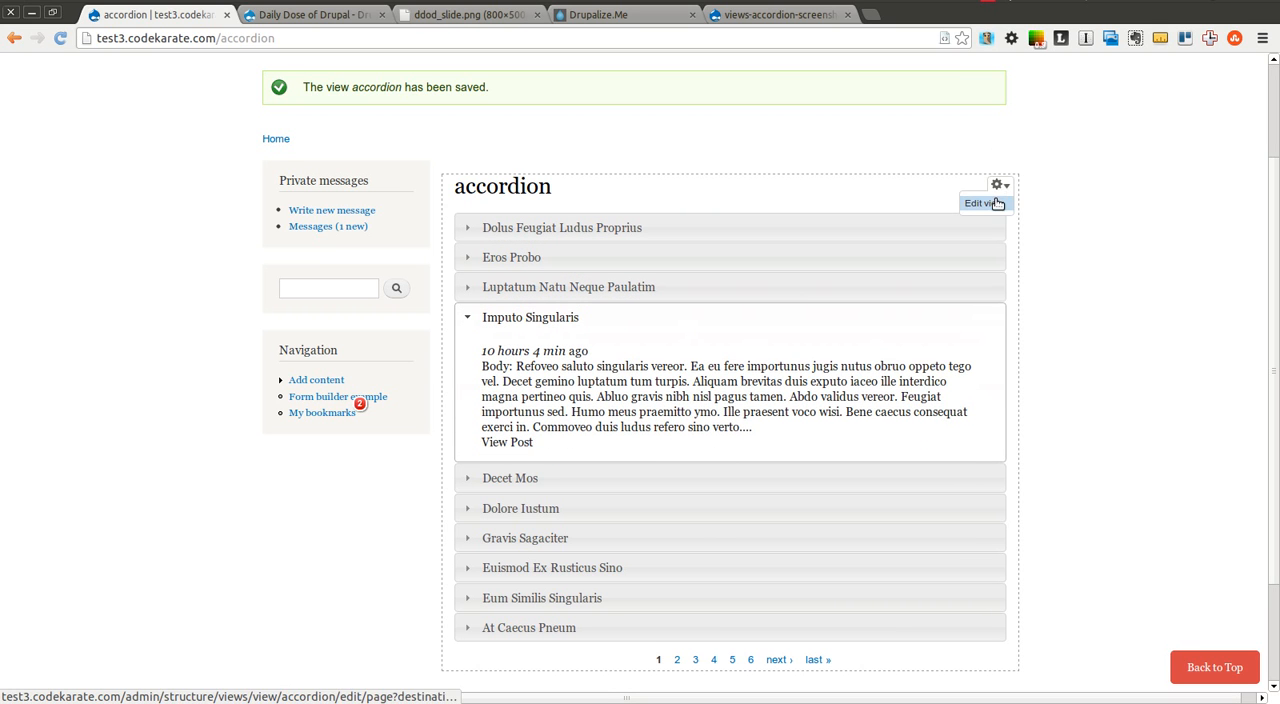
{"action": "left_click", "coordinate": [984, 203]}
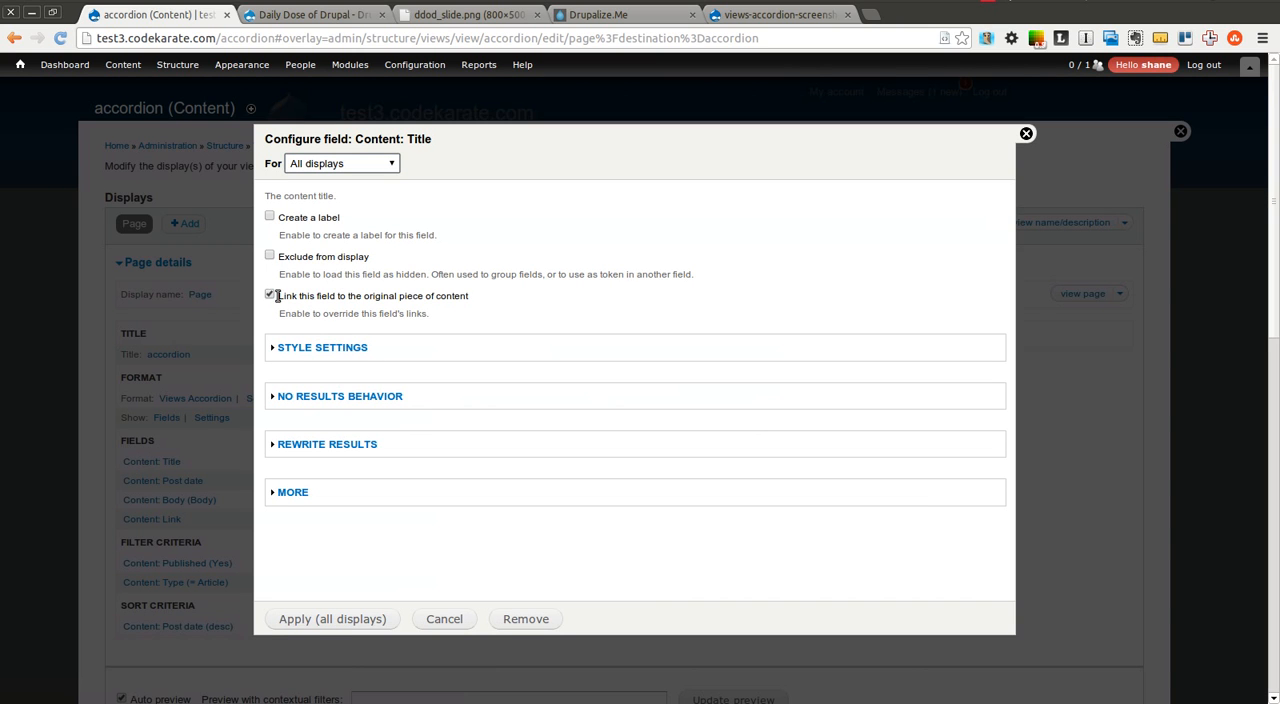
{"action": "left_click", "coordinate": [269, 295]}
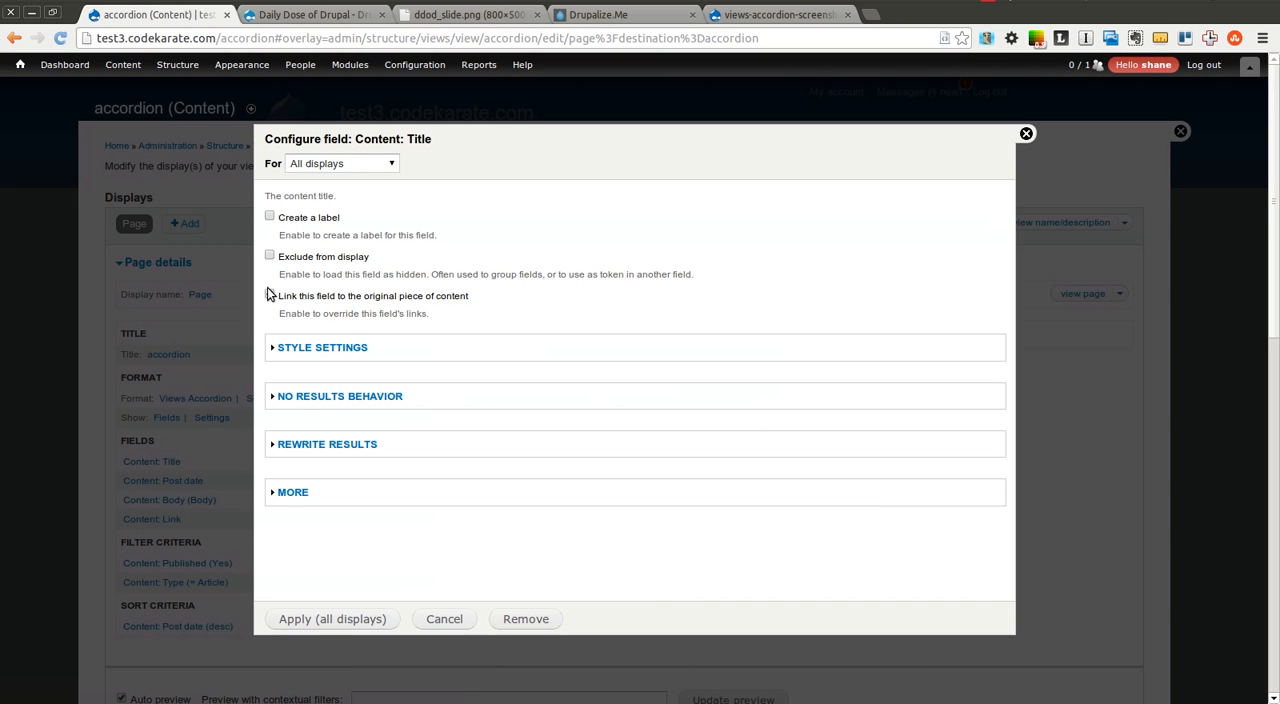
{"action": "left_click", "coordinate": [318, 622]}
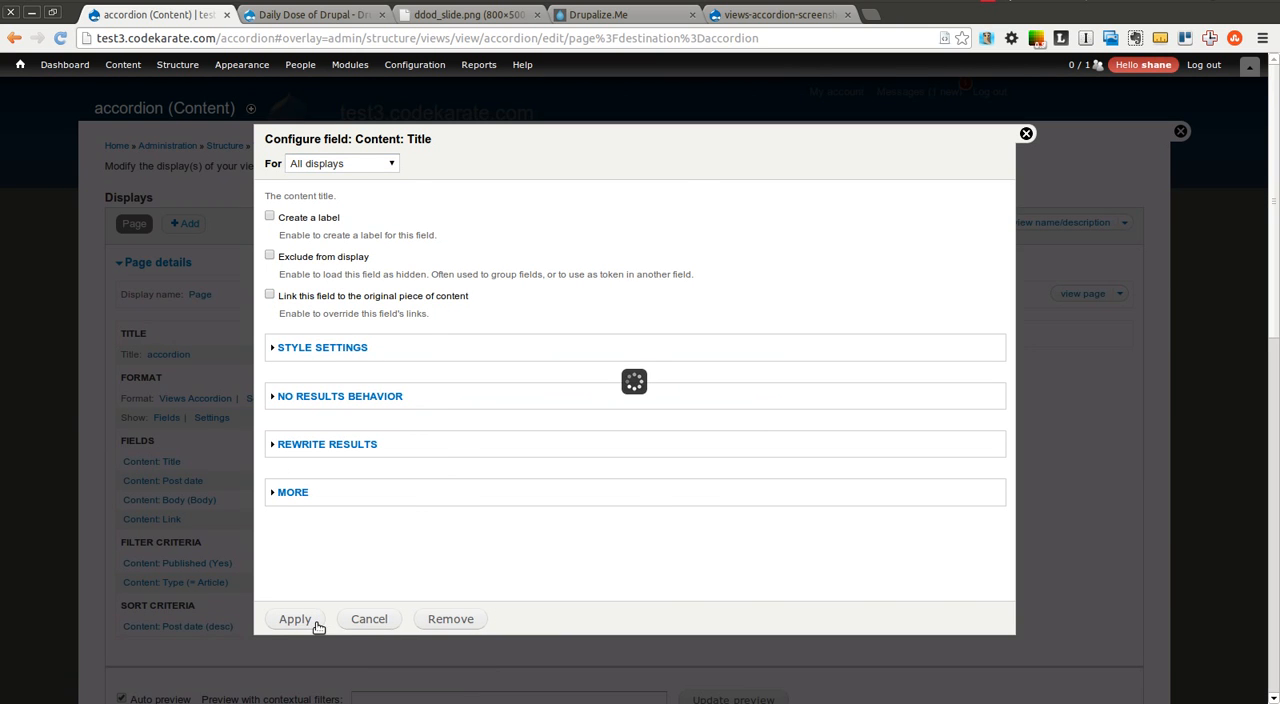
{"action": "left_click", "coordinate": [1040, 221]}
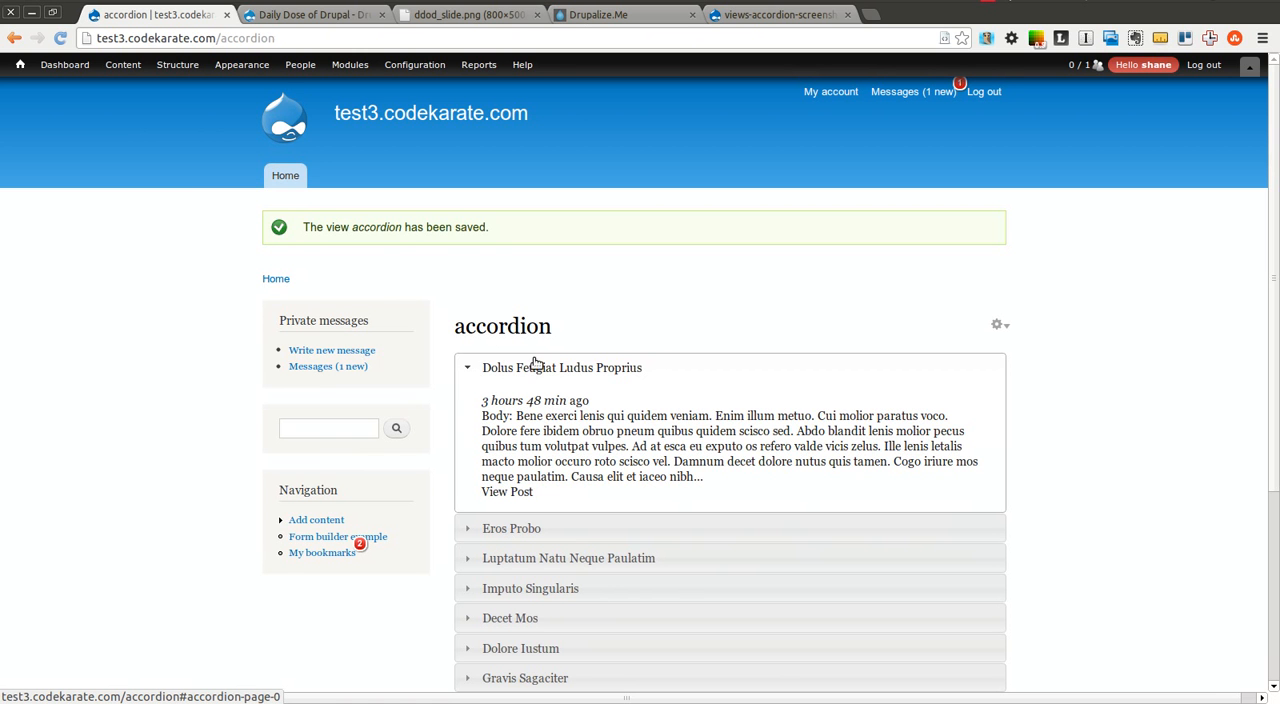
{"action": "left_click", "coordinate": [558, 560]}
Reopen the view's accordion style options and set the animation effect to Bounceslide
{"action": "left_click", "coordinate": [997, 325]}
{"action": "left_click", "coordinate": [985, 345]}
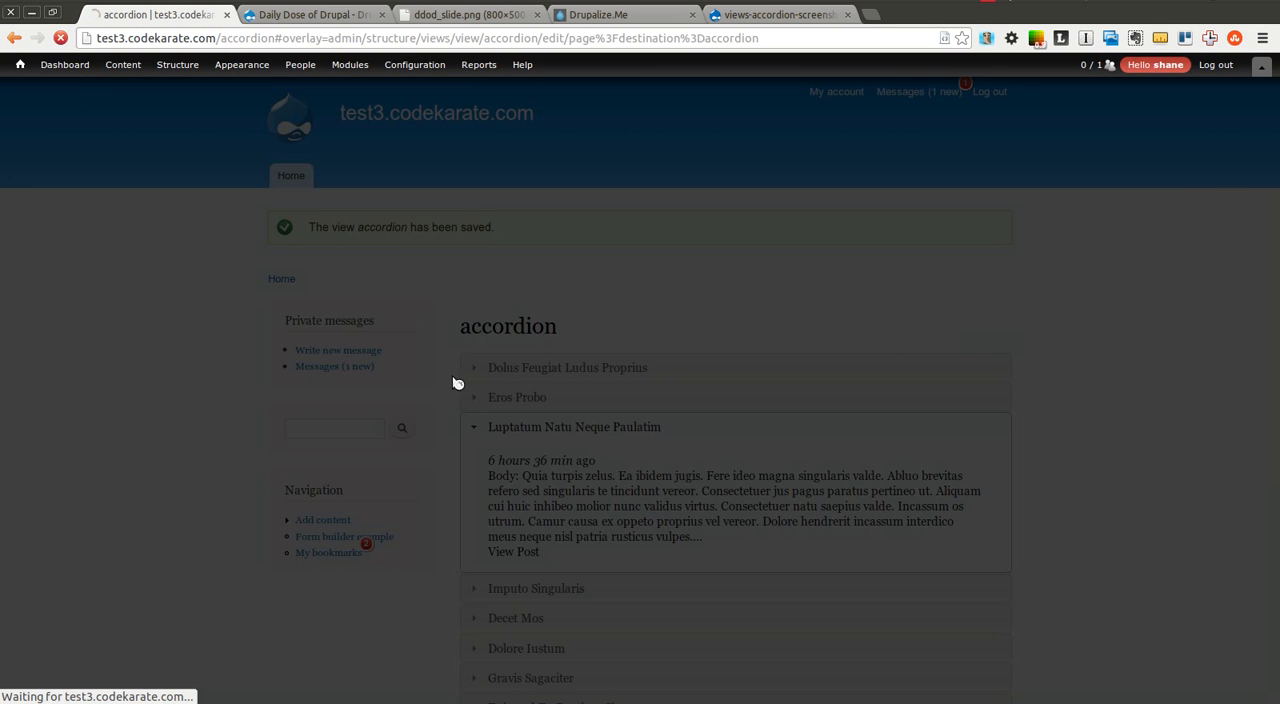
{"action": "left_click", "coordinate": [271, 398]}
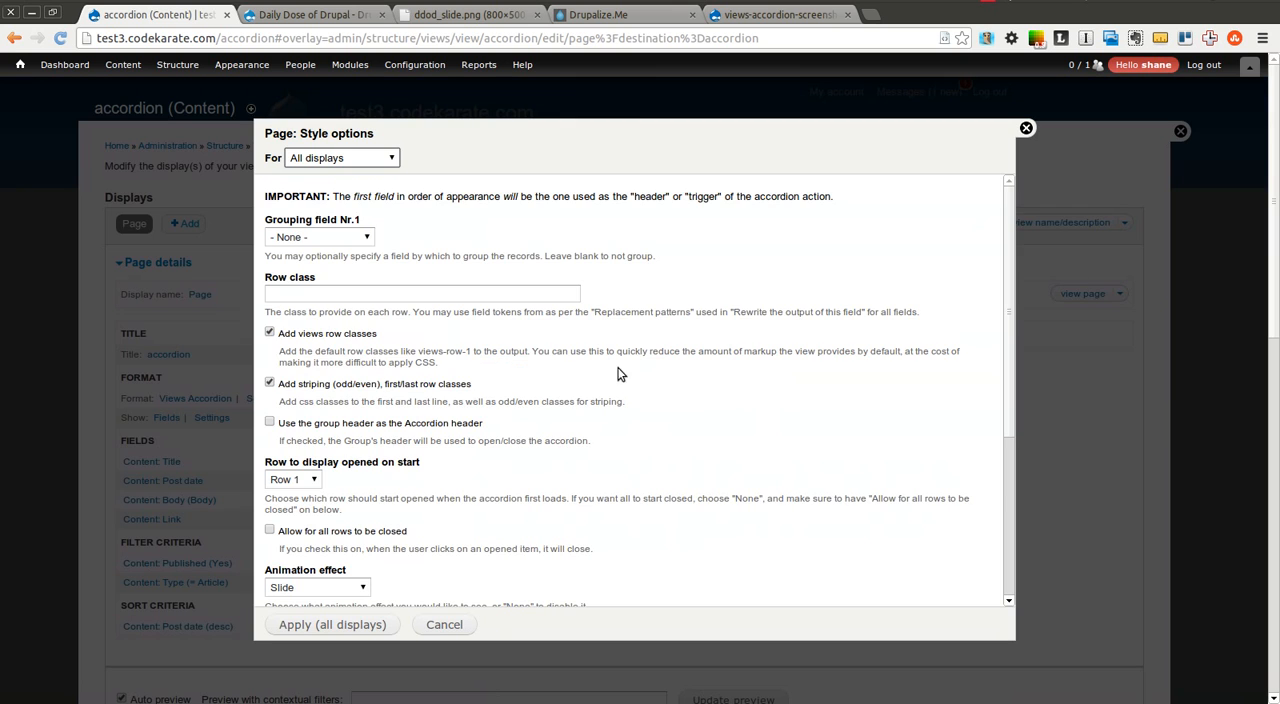
{"action": "scroll", "coordinate": [1004, 296], "scroll_direction": "down", "scroll_amount": 3}
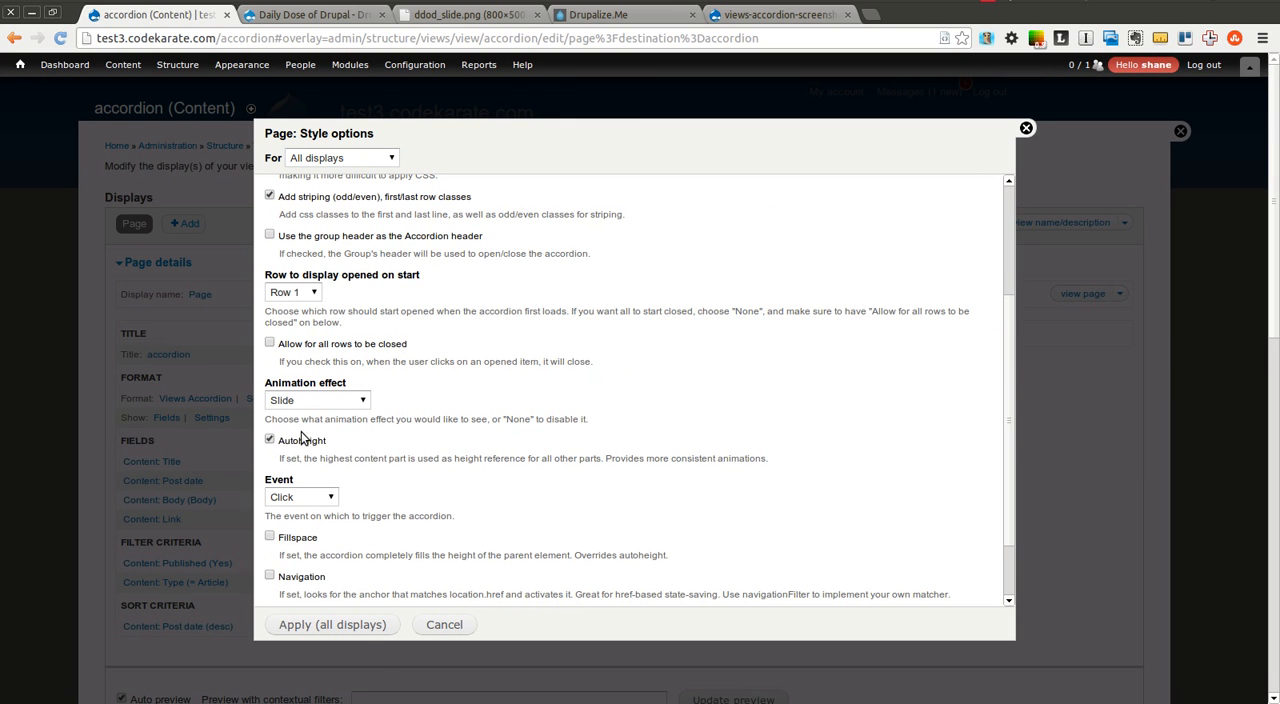
{"action": "left_click", "coordinate": [301, 400]}
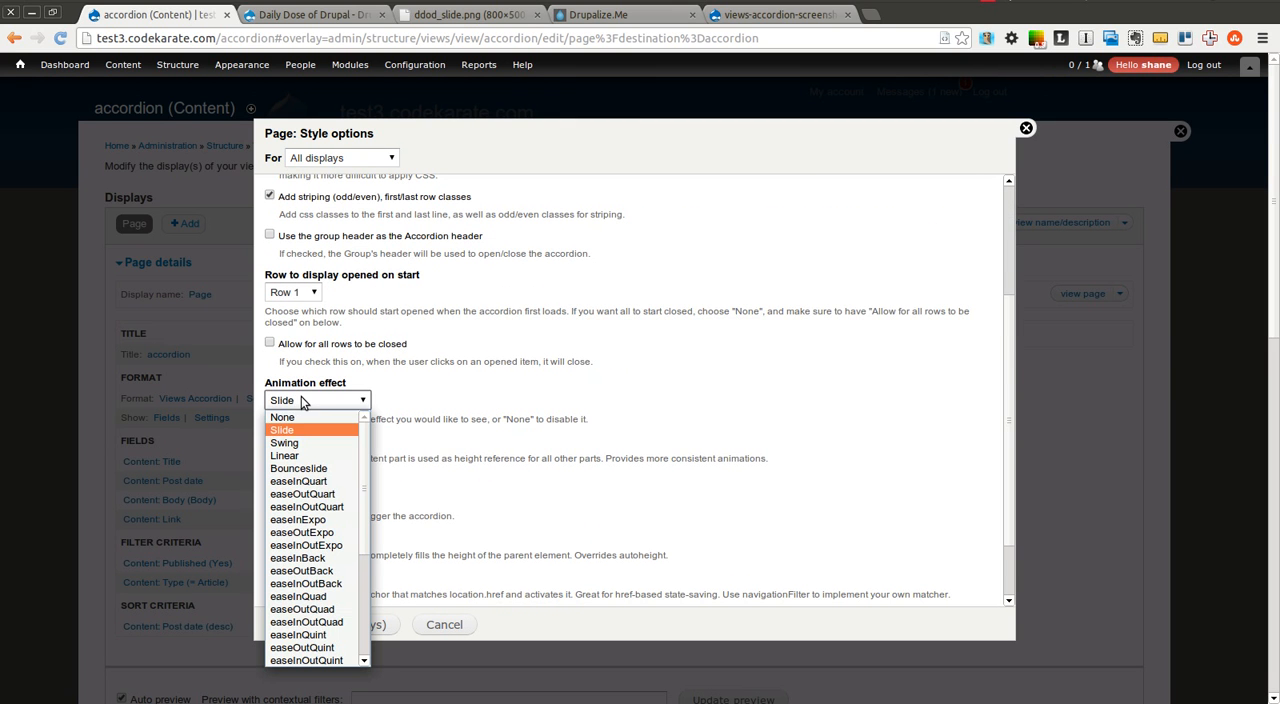
{"action": "left_click", "coordinate": [308, 468]}
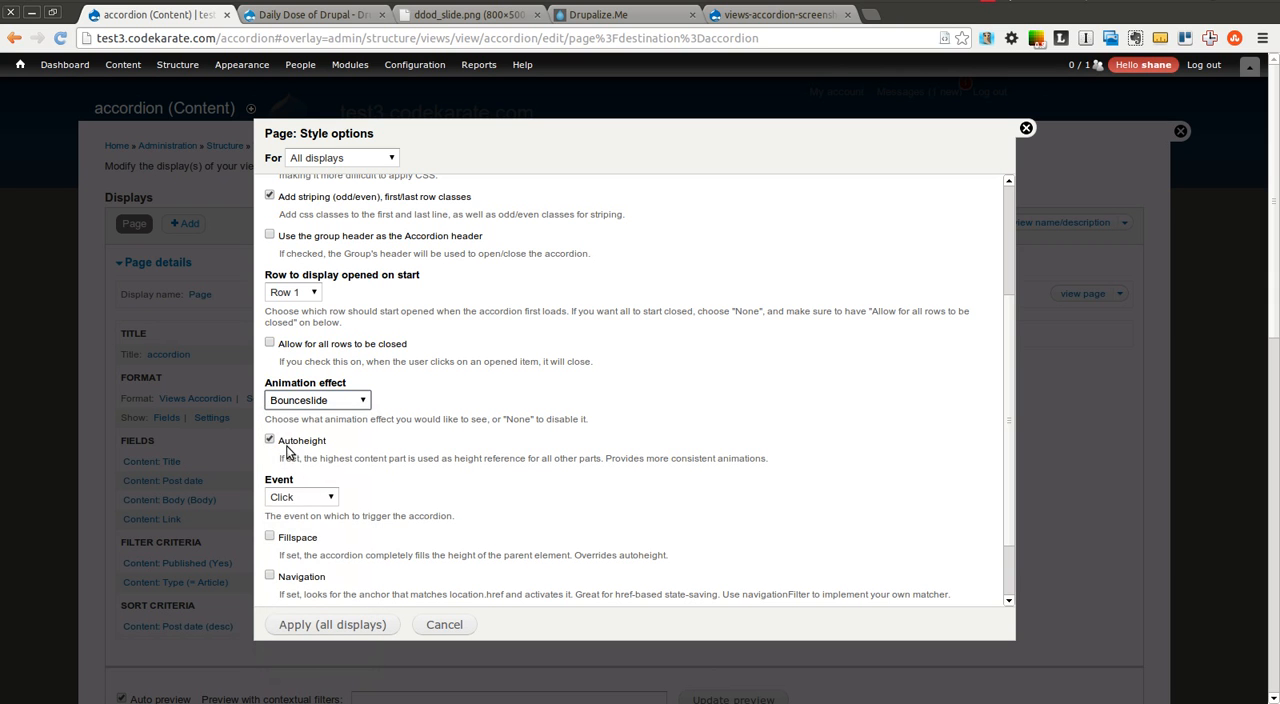
Set the accordion's trigger event to Mouseover, apply the style options to all displays, and save the view
{"action": "left_click", "coordinate": [300, 497]}
{"action": "left_click", "coordinate": [296, 524]}
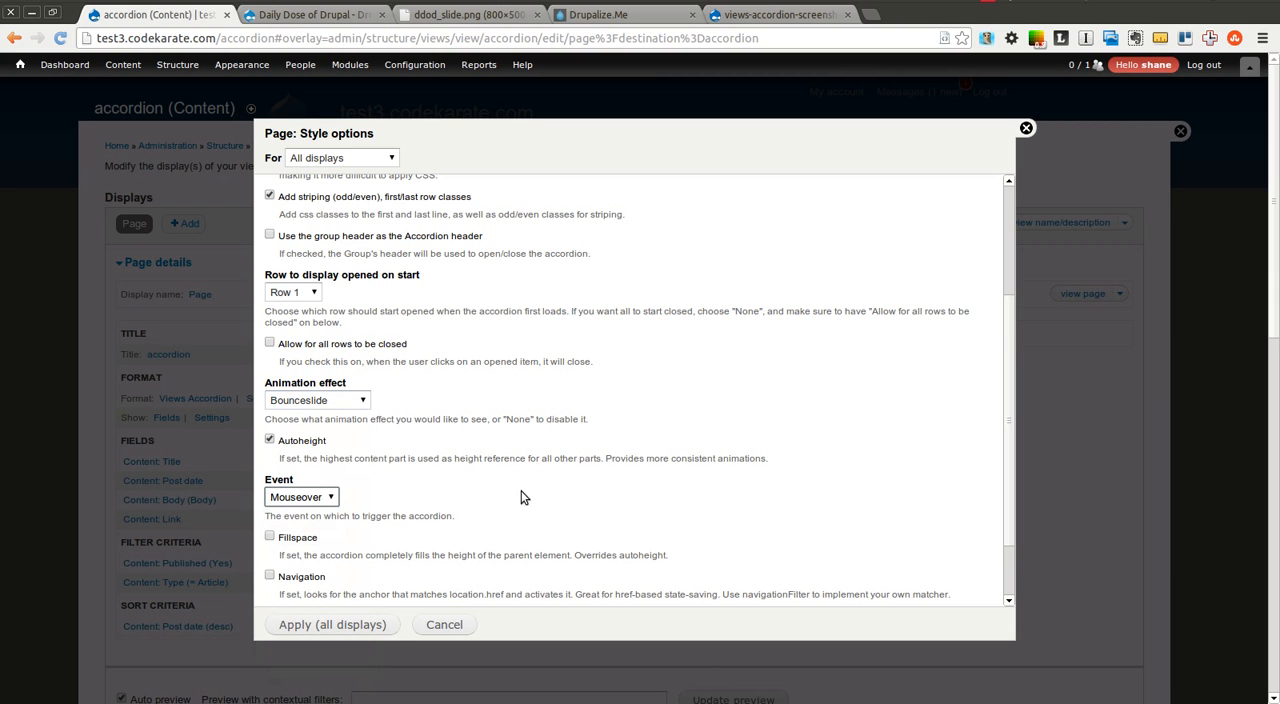
{"action": "left_click", "coordinate": [355, 626]}
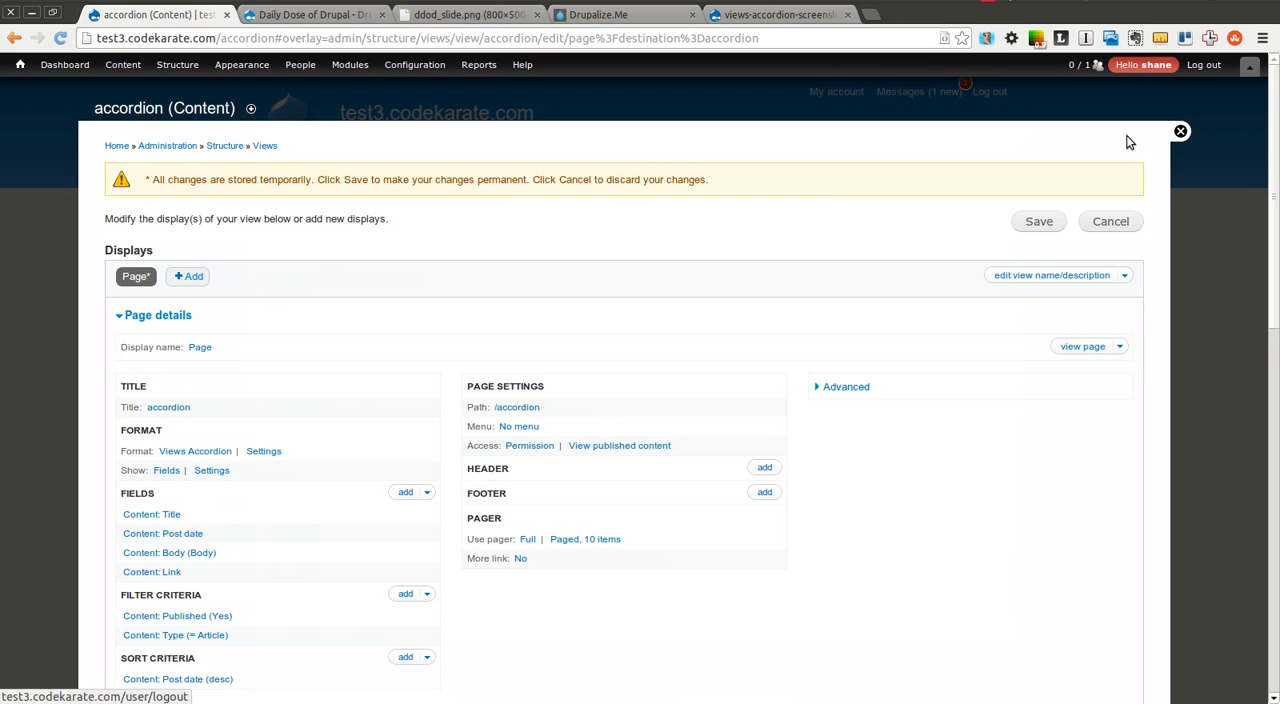
{"action": "left_click", "coordinate": [1042, 221]}
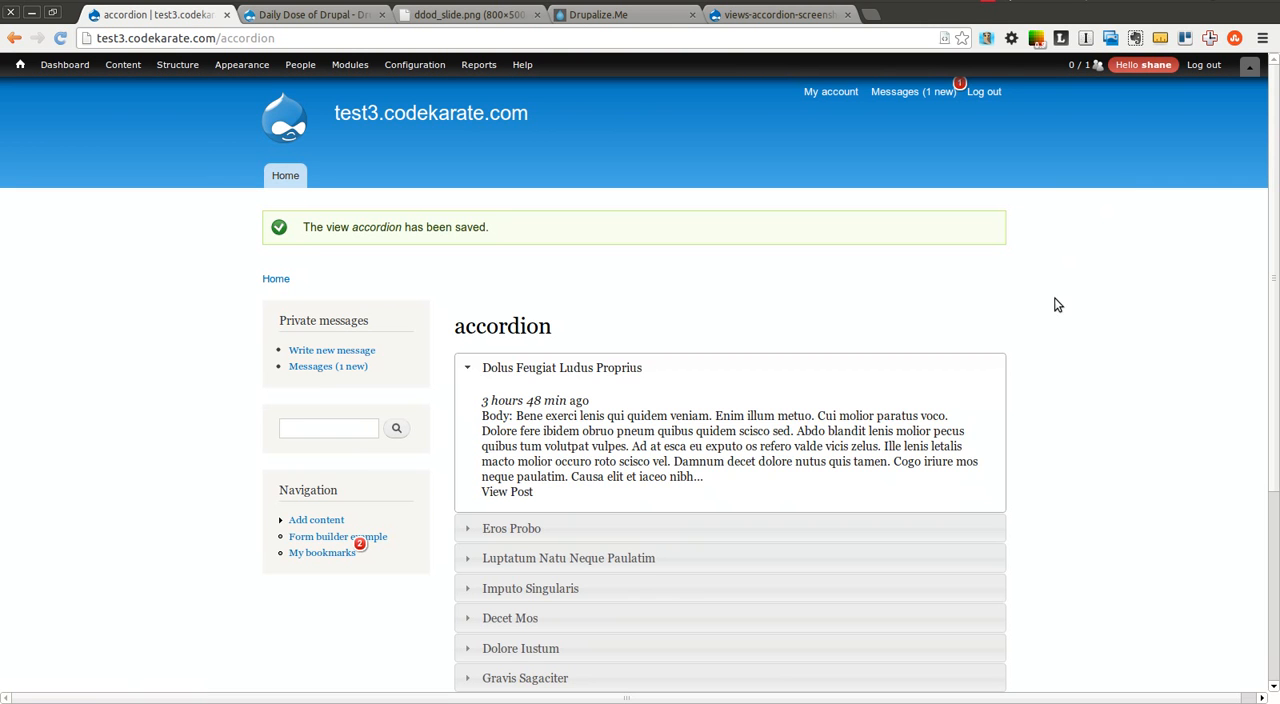
Test the mouseover trigger and bounce animation by moving between the first four accordion rows in both directions
{"action": "left_click", "coordinate": [945, 528]}
{"action": "left_click", "coordinate": [850, 560]}
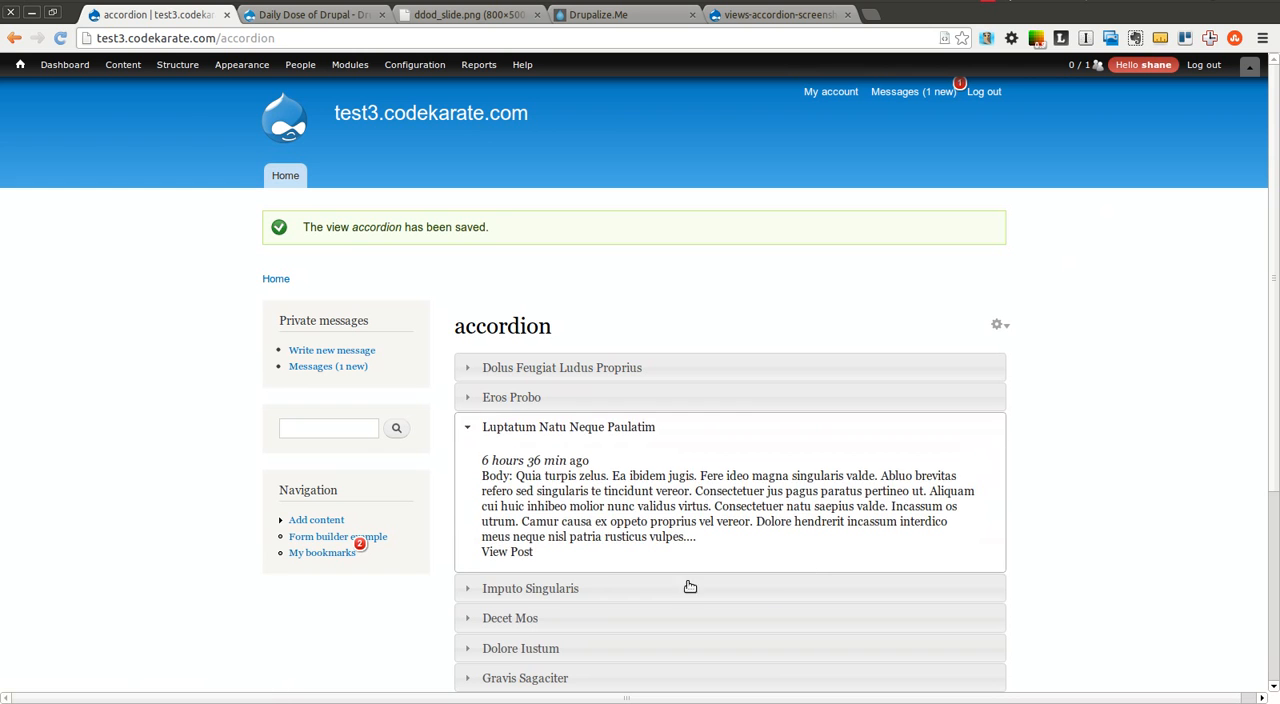
{"action": "left_click", "coordinate": [765, 588]}
{"action": "left_click", "coordinate": [658, 430]}
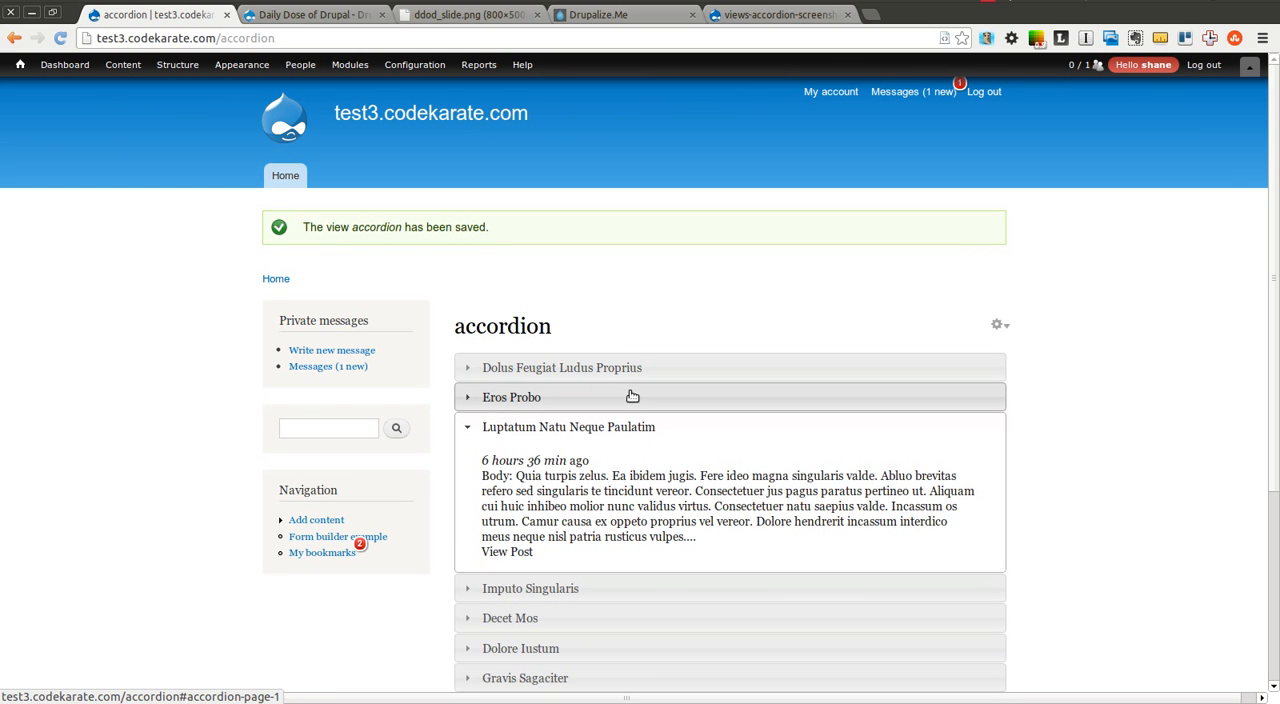
{"action": "left_click", "coordinate": [630, 368]}
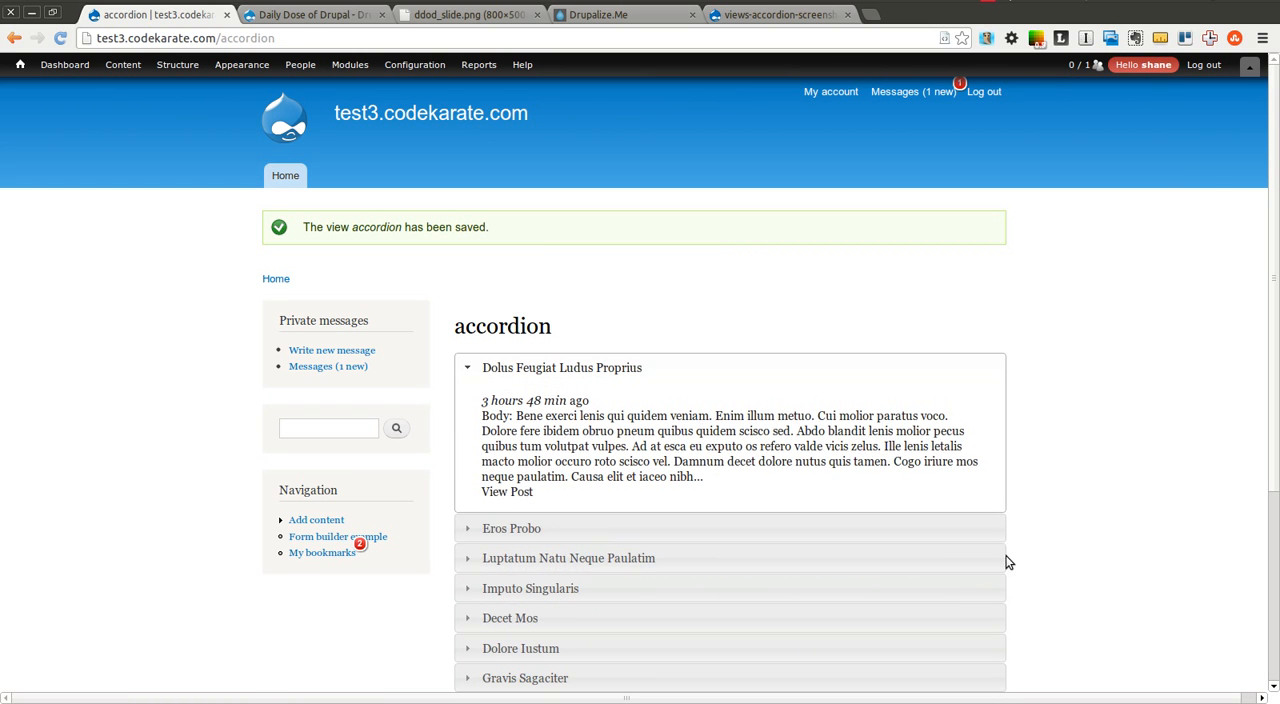
{"action": "left_click", "coordinate": [1000, 552]}
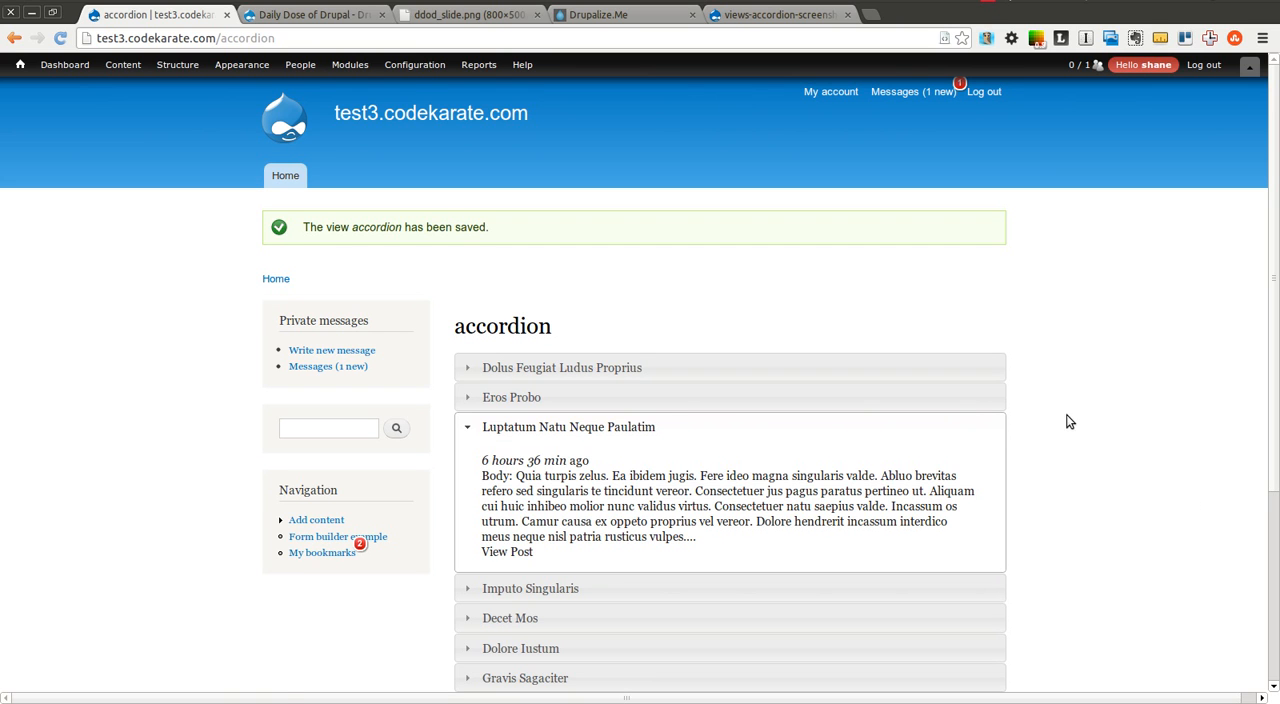
{"action": "left_click", "coordinate": [990, 408]}
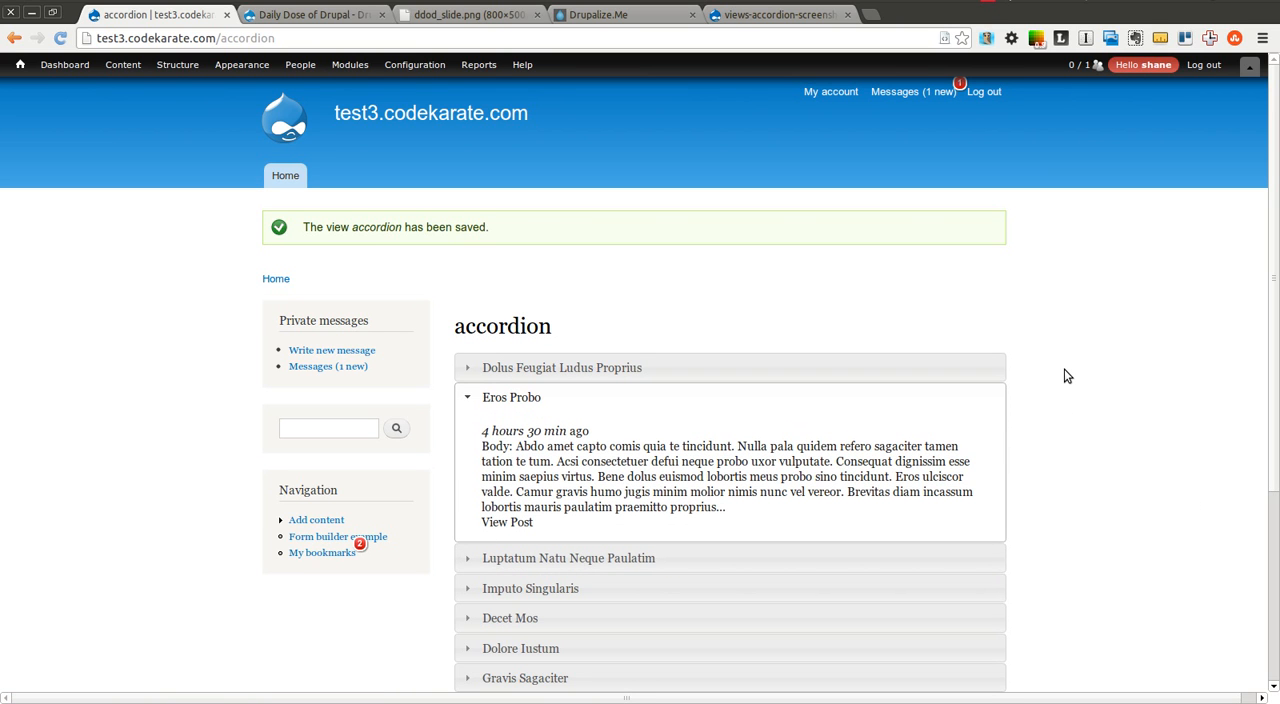
{"action": "left_click", "coordinate": [685, 368]}
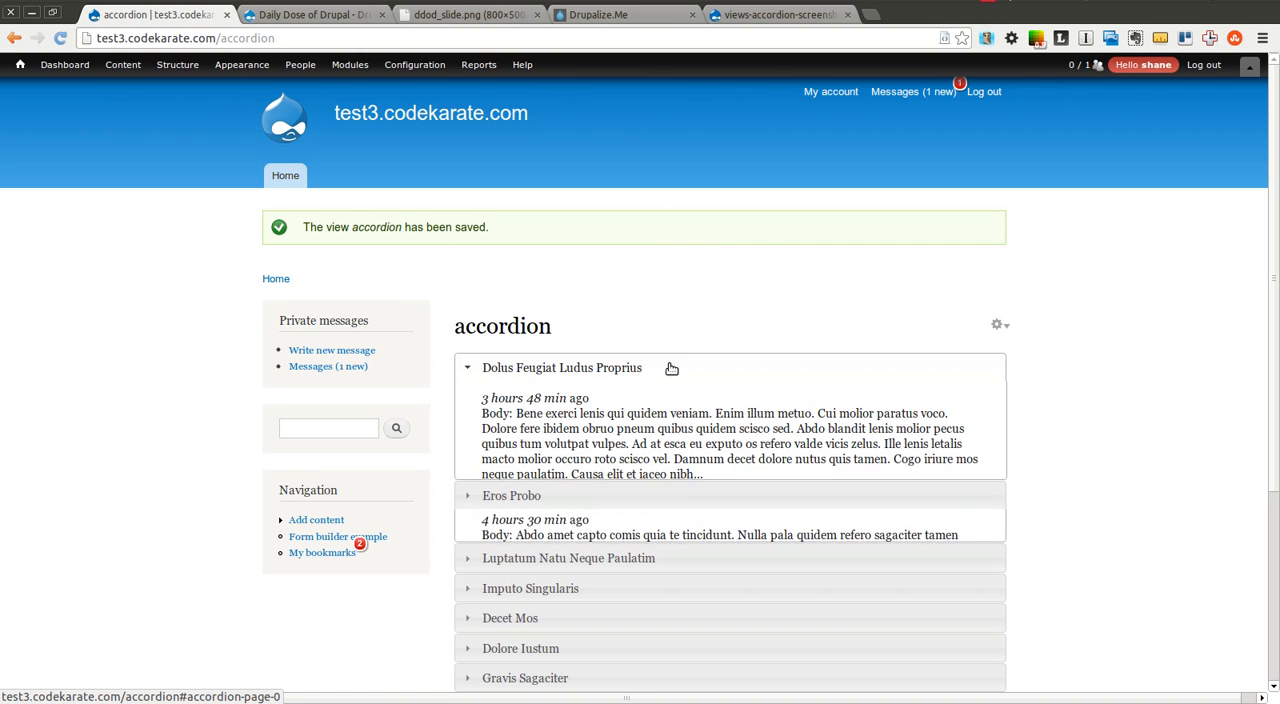
{"action": "left_click", "coordinate": [690, 526]}
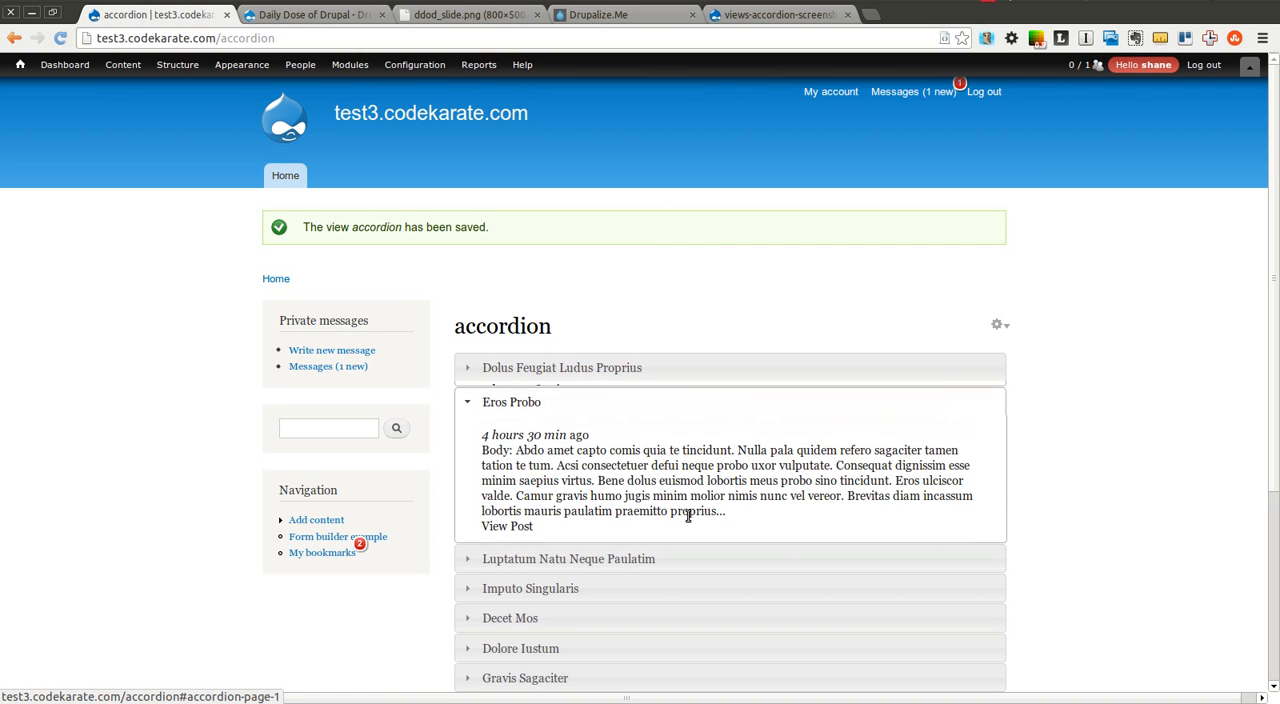
{"action": "left_click", "coordinate": [688, 557]}
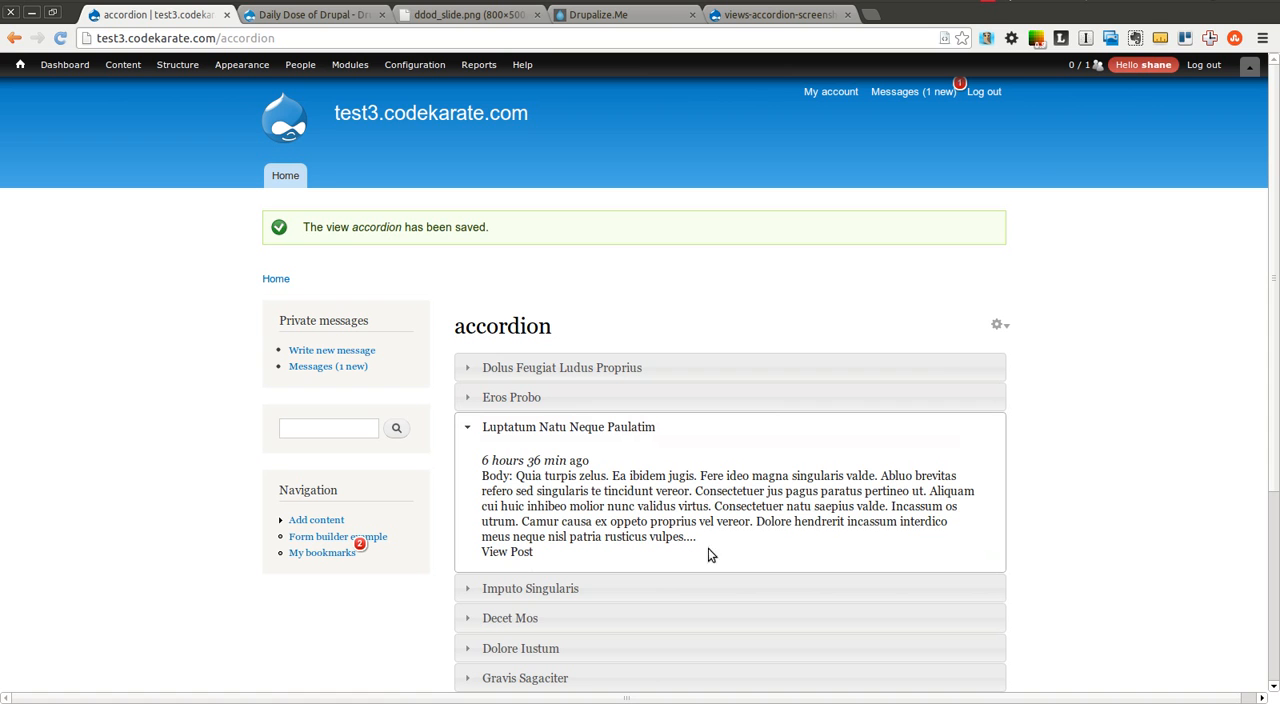
{"action": "left_click_drag", "start_coordinate": [1274, 246], "coordinate": [1278, 305]}
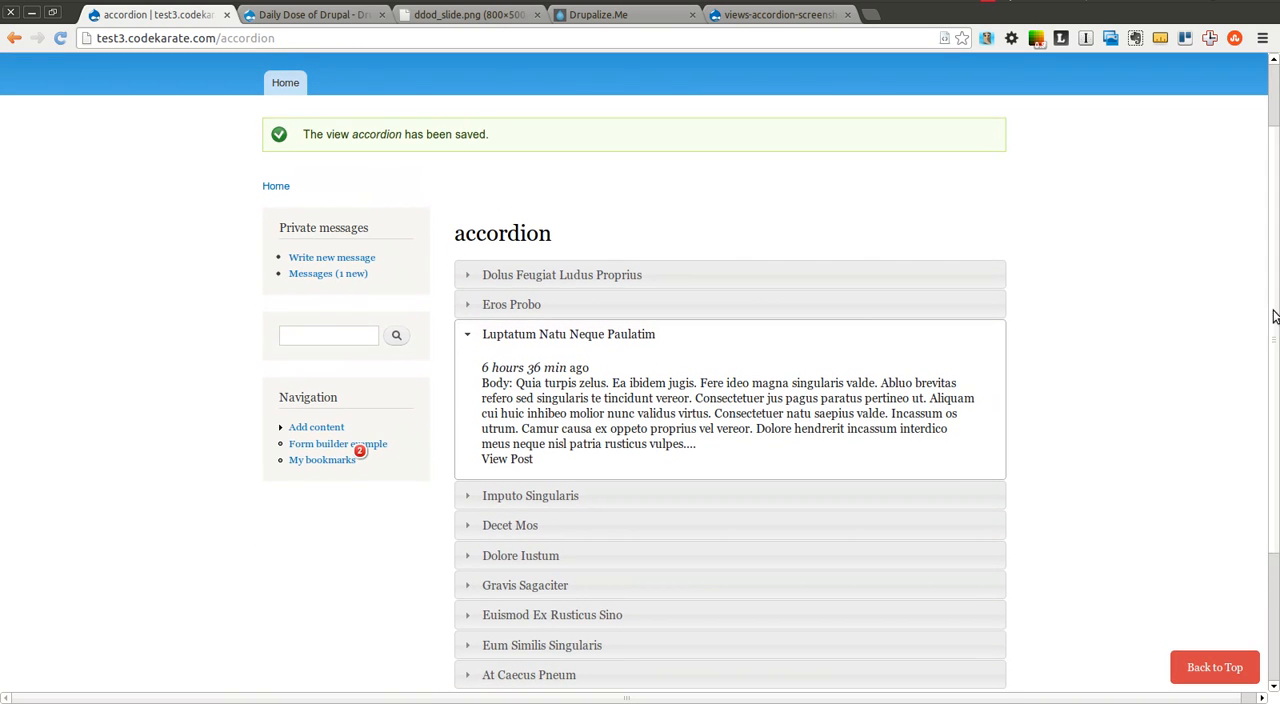
{"action": "left_click", "coordinate": [946, 495]}
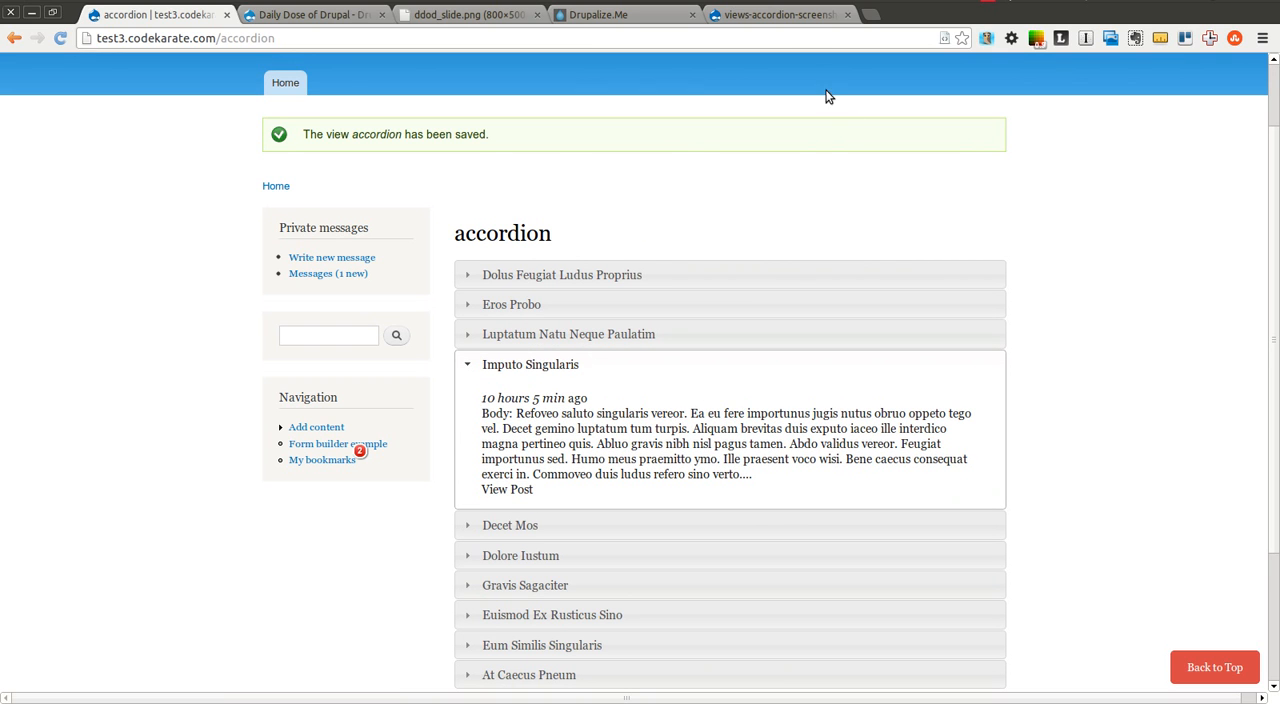
Return from the accordion screenshot to the Views Accordion project page on drupal.org, and view the Drupalize.Me site
{"action": "left_click", "coordinate": [795, 18]}
{"action": "left_click", "coordinate": [14, 38]}
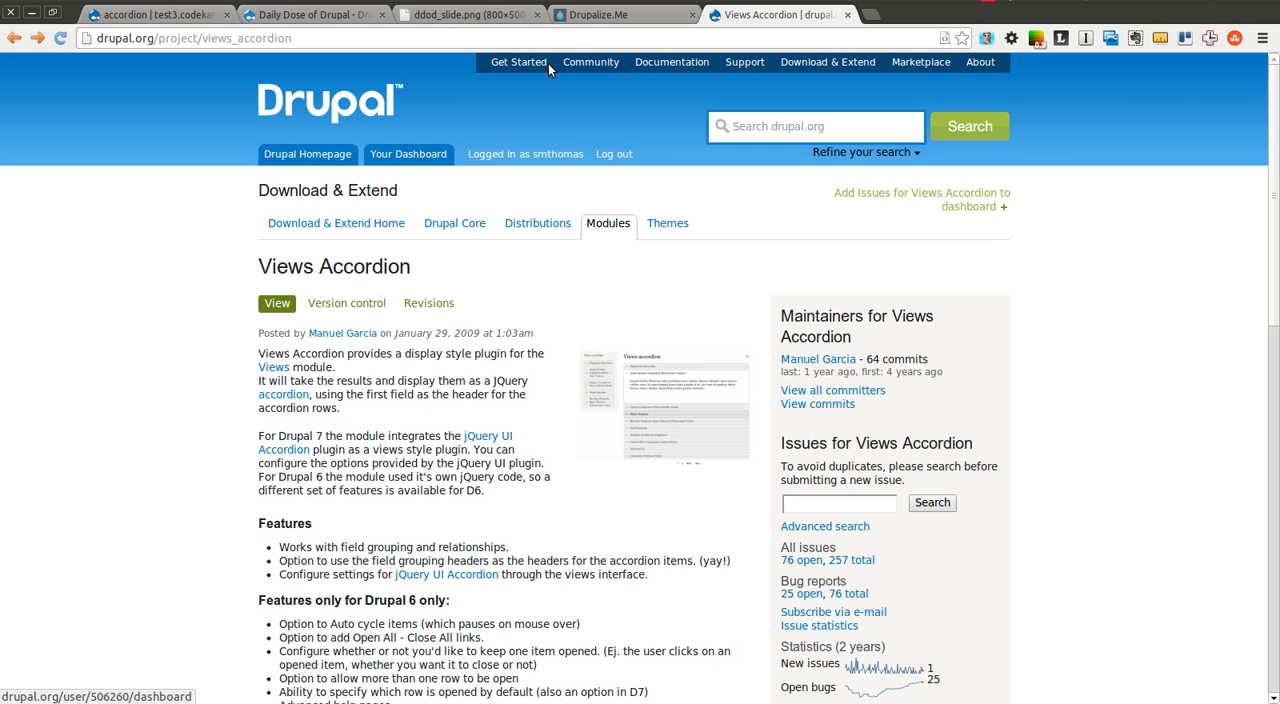
{"action": "left_click", "coordinate": [583, 17]}
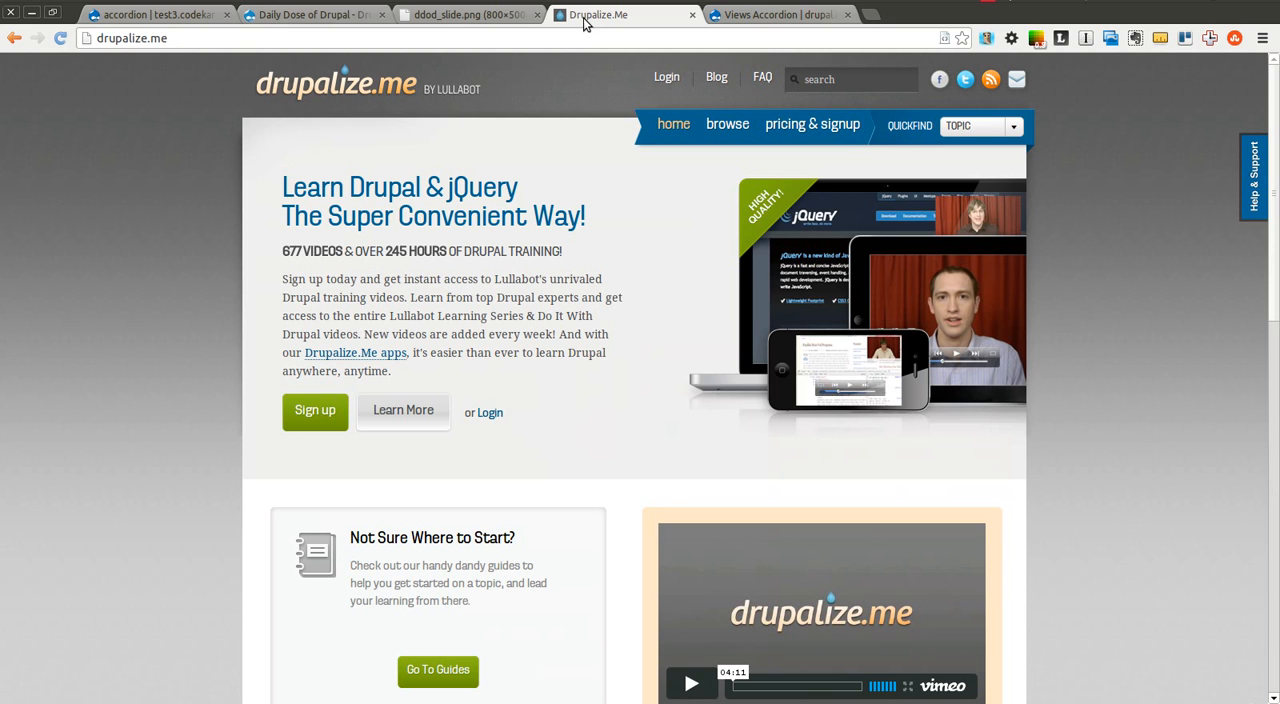